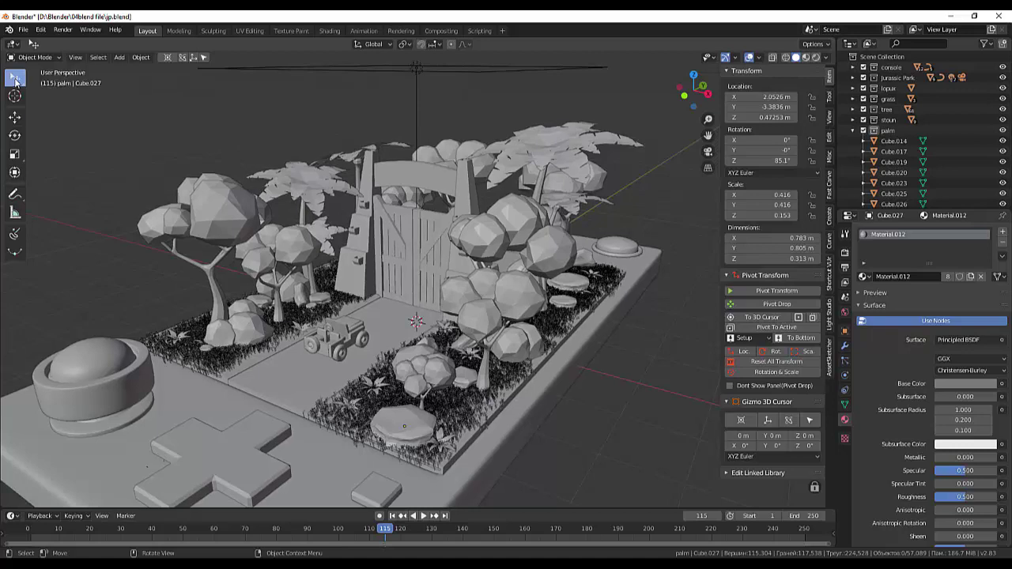
- Switch the viewport to Material Preview shading and orbit toward the diorama's gate
left_click(806, 58)
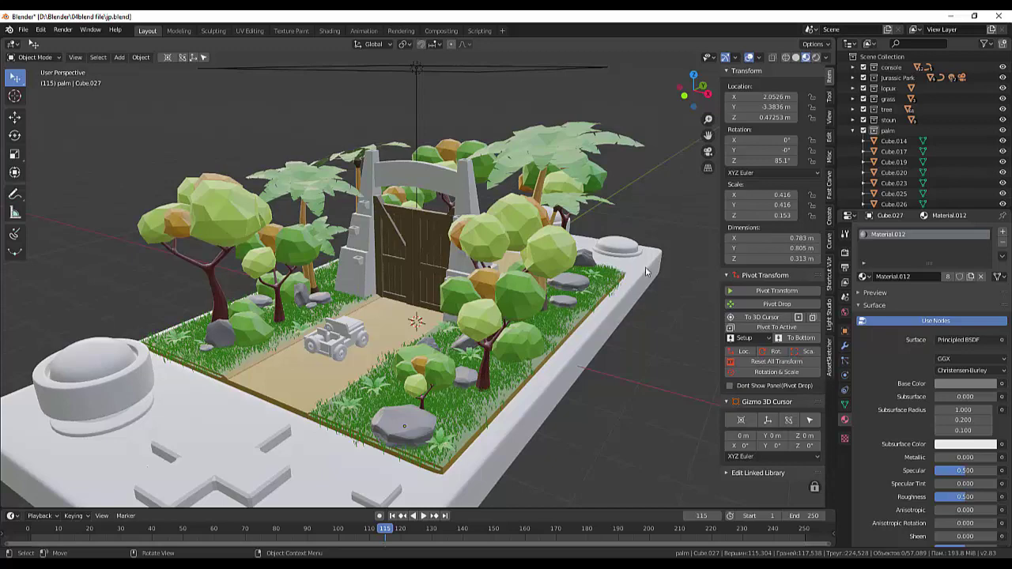
mouse_move(645, 266)
middle_mouse_down()
mouse_move(632, 286)
mouse_move(517, 315)
middle_mouse_up()
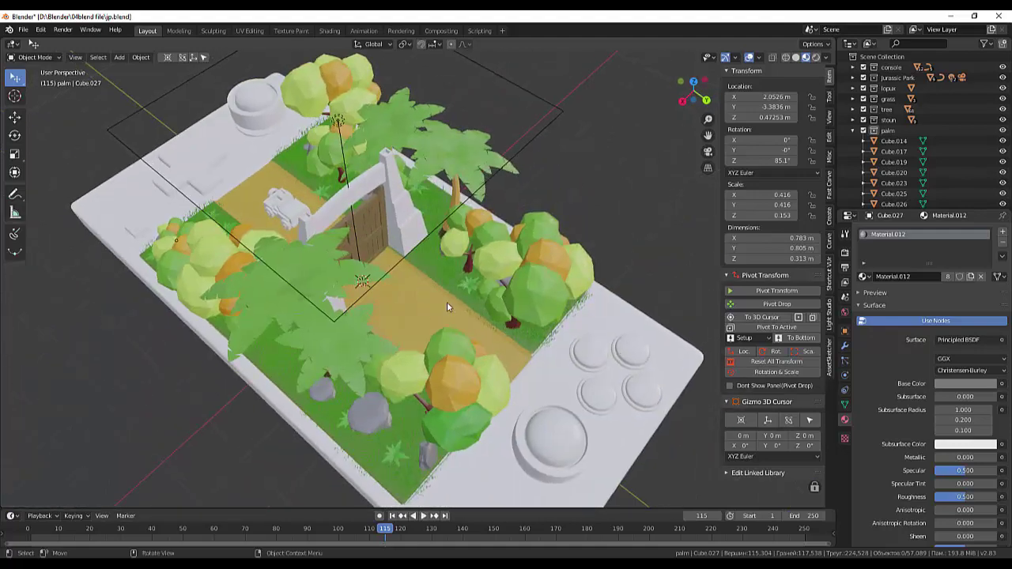
middle_click_drag(447, 307, 367, 128)
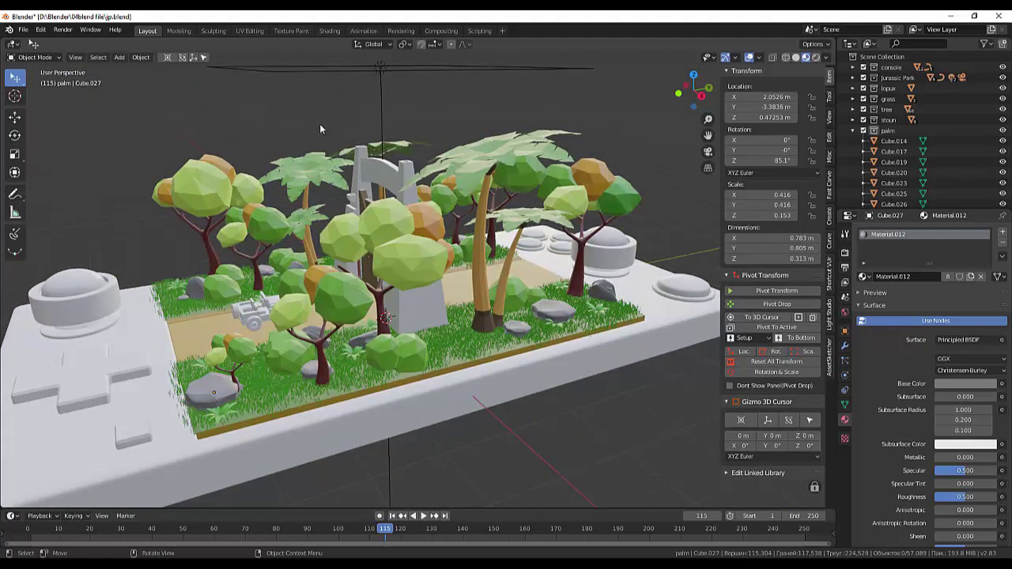
middle_click_drag(321, 126, 489, 209)
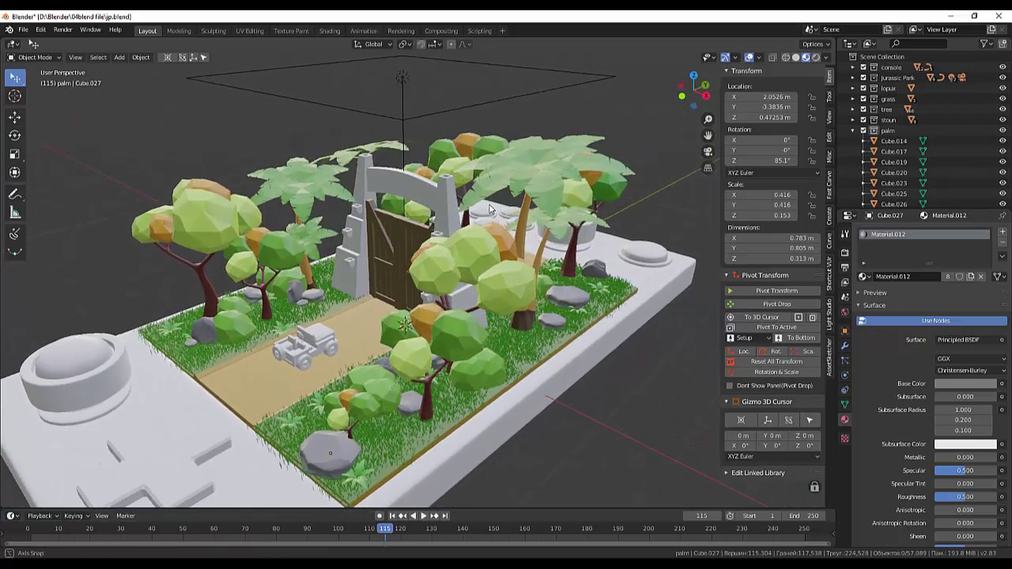
middle_click_drag(489, 210, 522, 202)
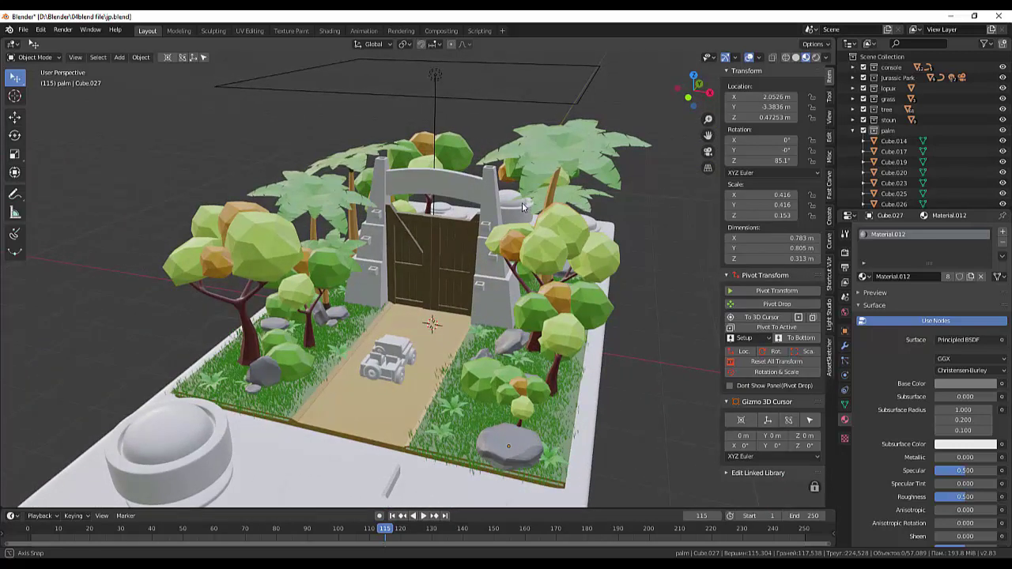
middle_click_drag(522, 203, 510, 211)
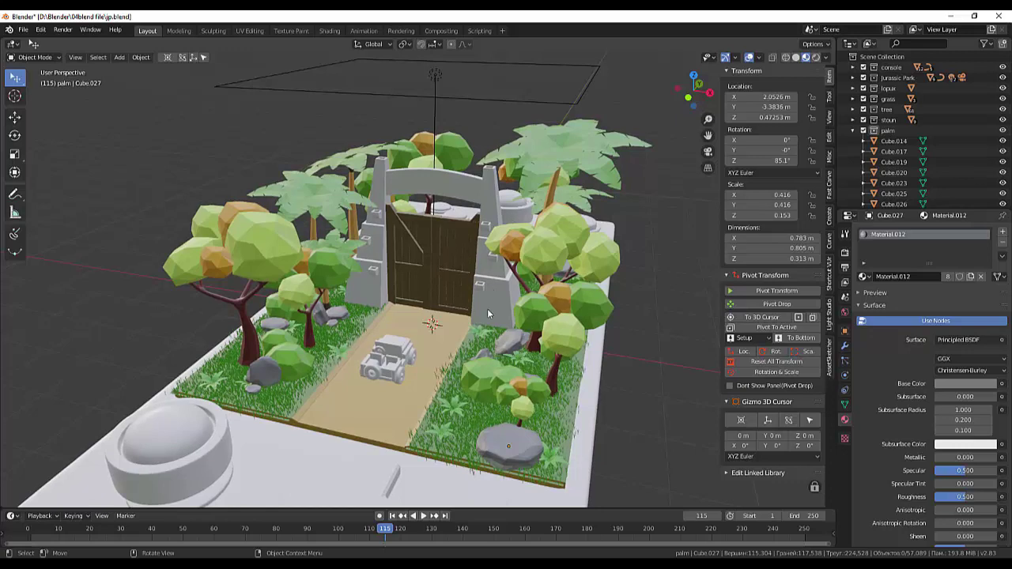
- Orbit to oblique and low frontal views of the gate and path, then zoom out
mouse_move(544, 398)
middle_mouse_down()
mouse_move(632, 396)
mouse_move(669, 380)
mouse_move(656, 394)
mouse_move(450, 273)
middle_mouse_up()
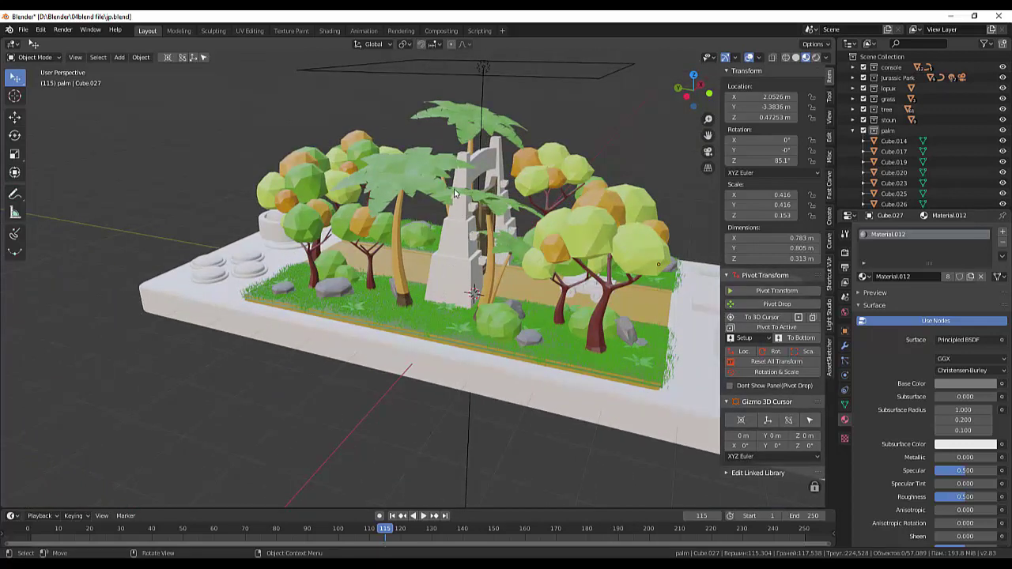
mouse_move(455, 194)
middle_mouse_down()
mouse_move(514, 307)
mouse_move(509, 252)
middle_mouse_up()
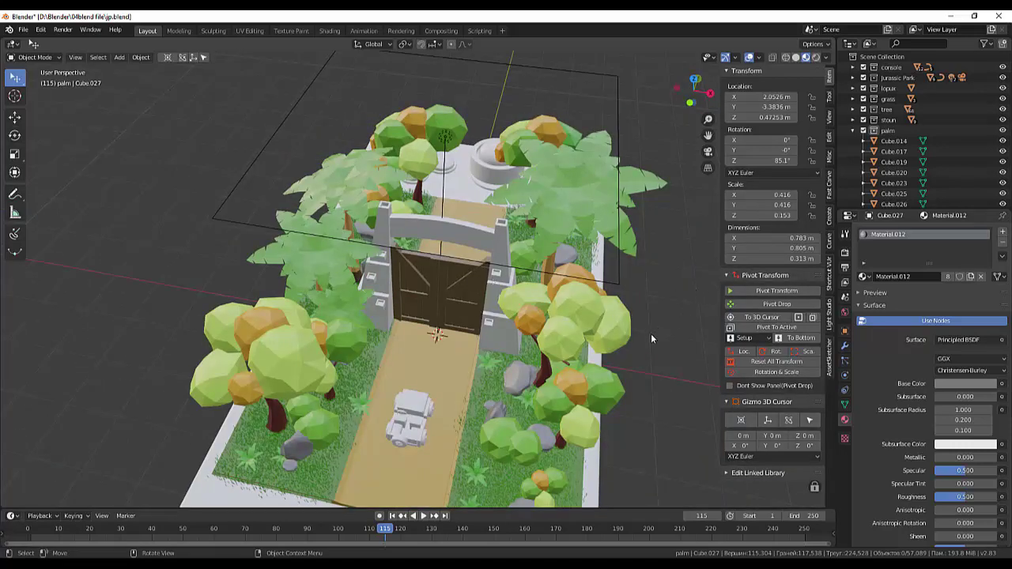
mouse_move(664, 369)
middle_mouse_down()
mouse_move(663, 333)
mouse_move(627, 361)
mouse_move(618, 340)
middle_mouse_up()
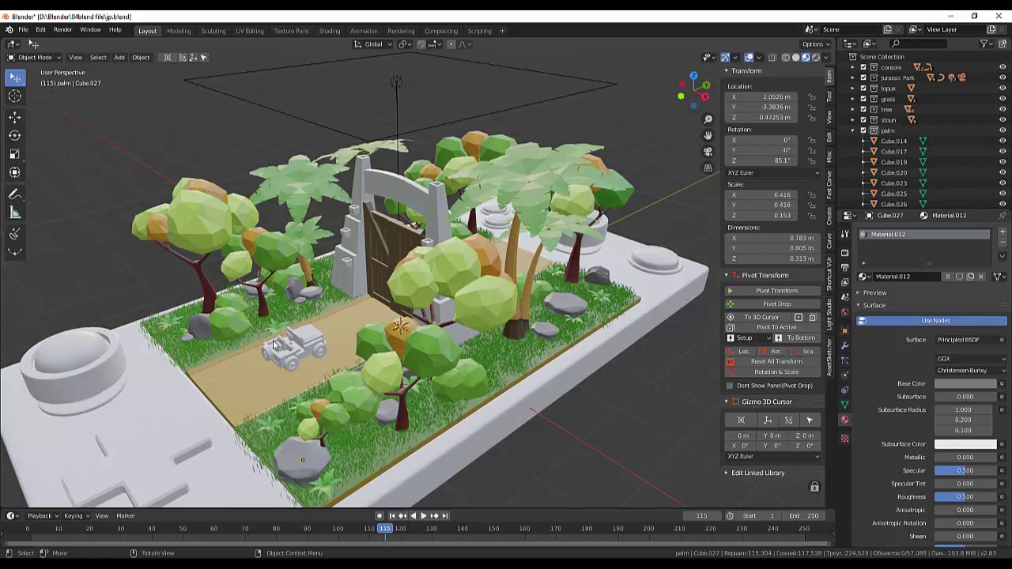
middle_click_drag(292, 352, 270, 458)
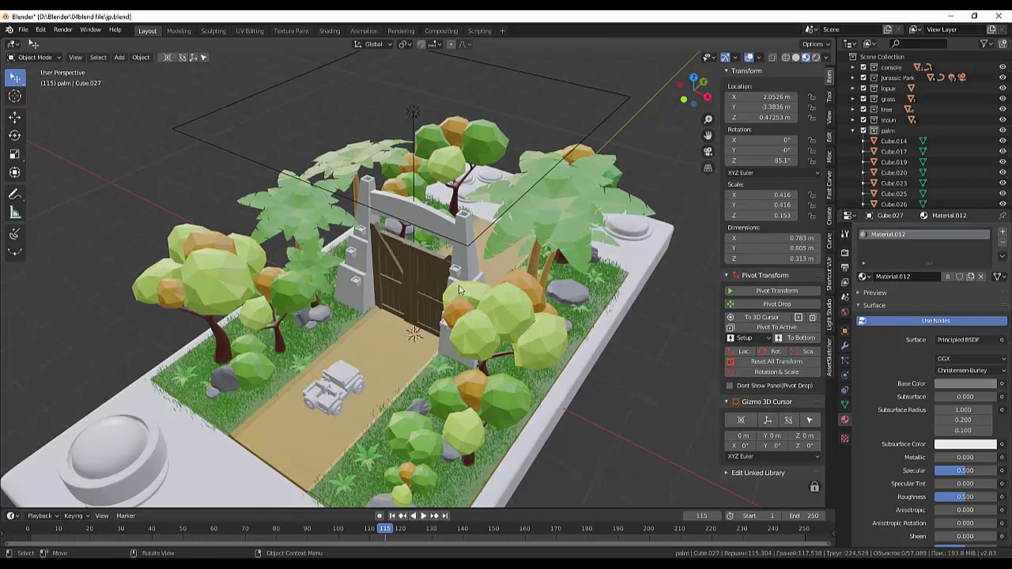
mouse_move(609, 419)
middle_mouse_down()
mouse_move(574, 396)
mouse_move(589, 379)
mouse_move(585, 401)
mouse_move(584, 390)
middle_mouse_up()
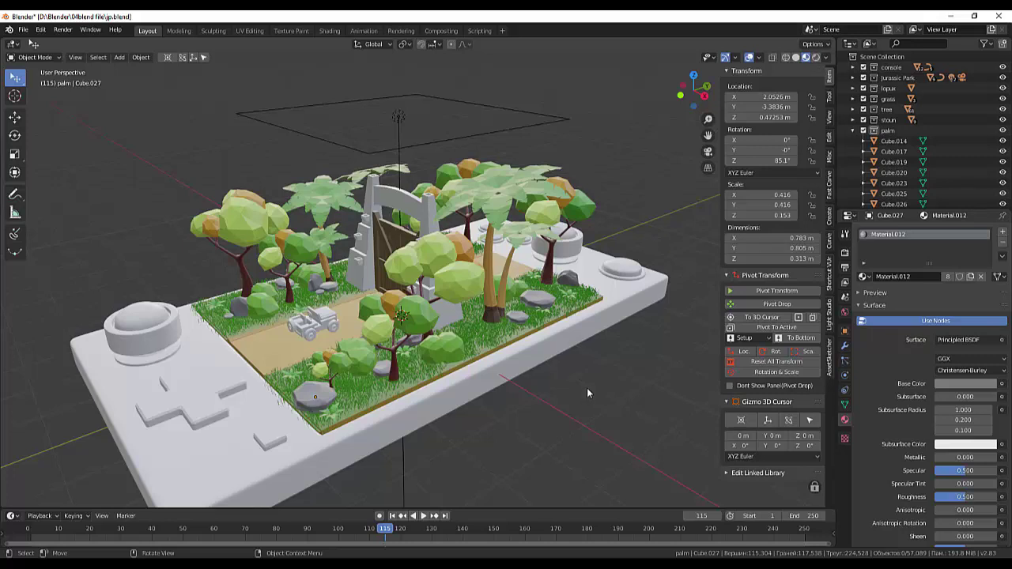
scroll(587, 387, "down", 2)
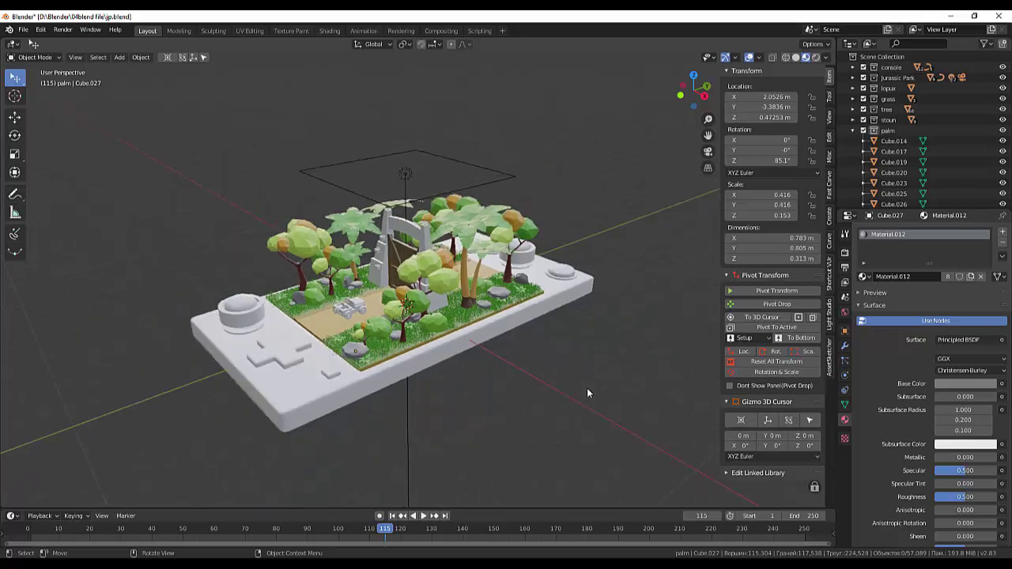
- Collapse the palm collection and hide all collections from console to palm in the Outliner
left_click(853, 129)
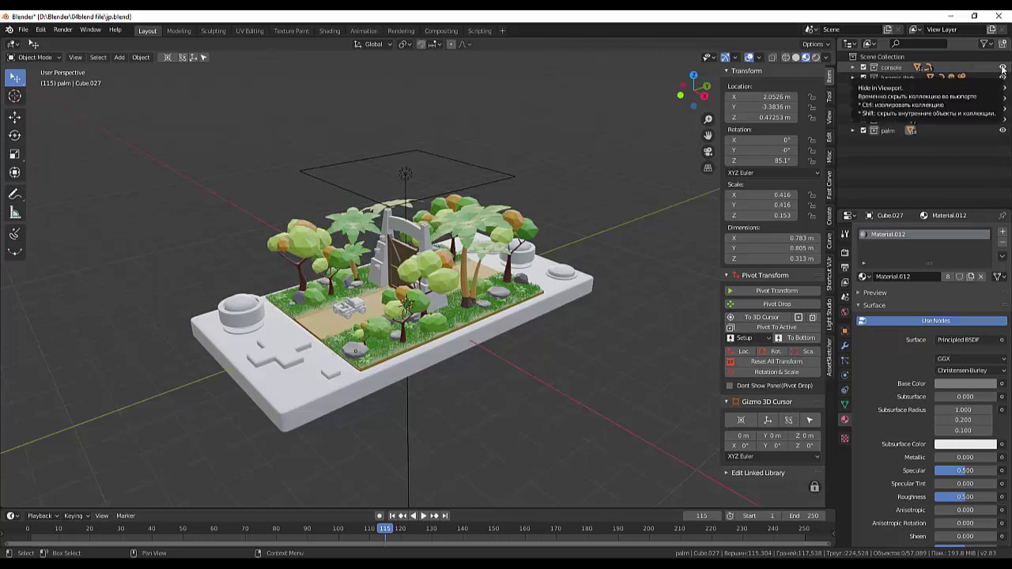
left_click_drag(1003, 68, 1003, 134)
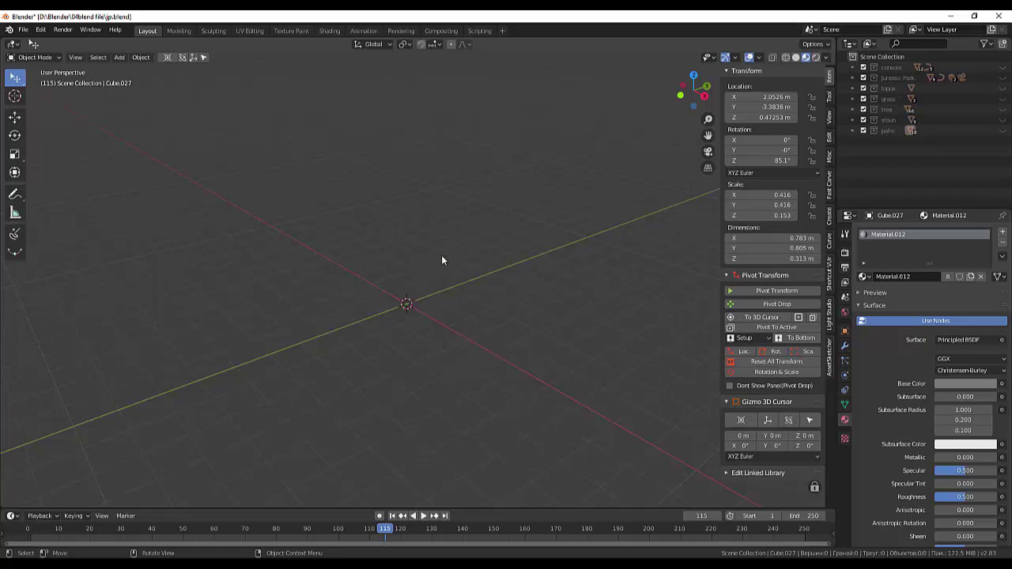
middle_click_drag(403, 303, 399, 303)
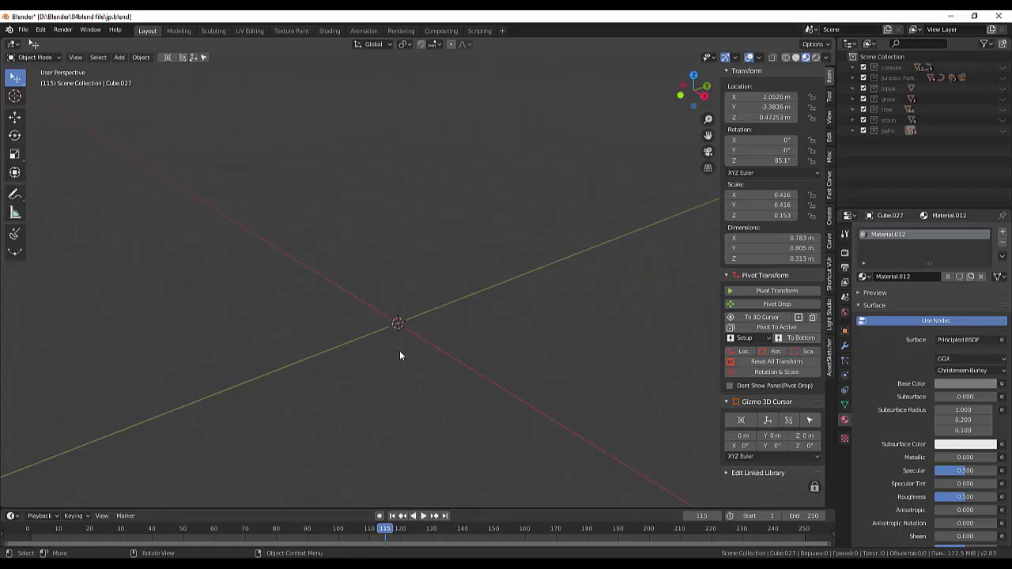
middle_click_drag(399, 351, 400, 351)
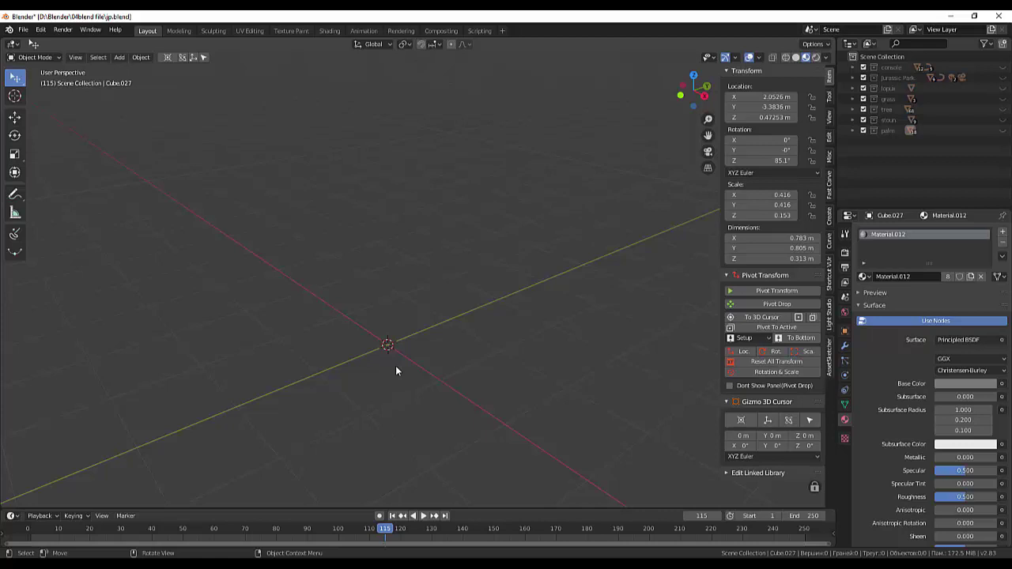
- Add a plane at the world origin and scale it to 0.149, about 0.298 m square
key("shift+a")
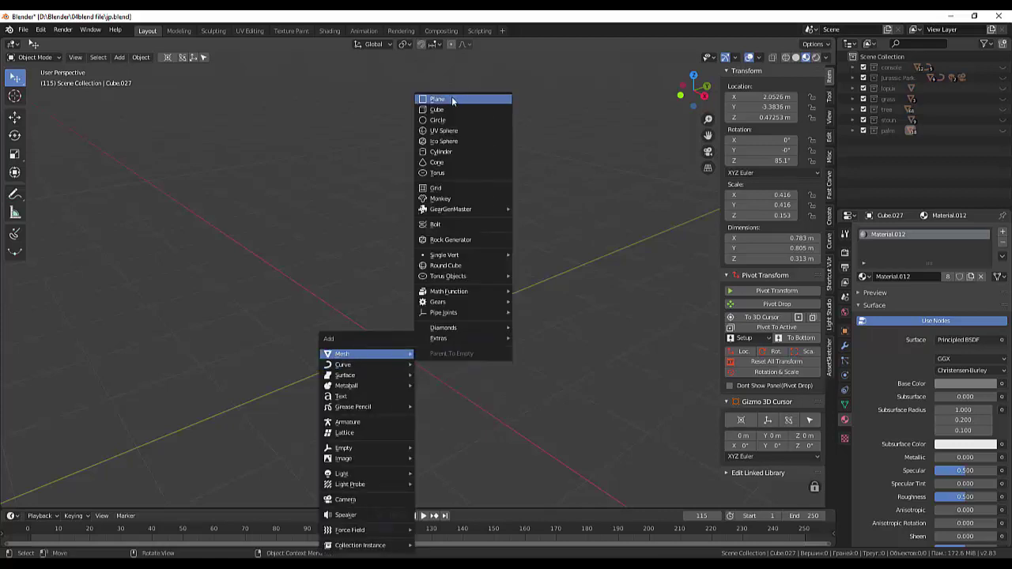
left_click(451, 99)
mouse_move(473, 399)
middle_mouse_down()
mouse_move(504, 394)
mouse_move(507, 414)
mouse_move(492, 411)
mouse_move(514, 411)
middle_mouse_up()
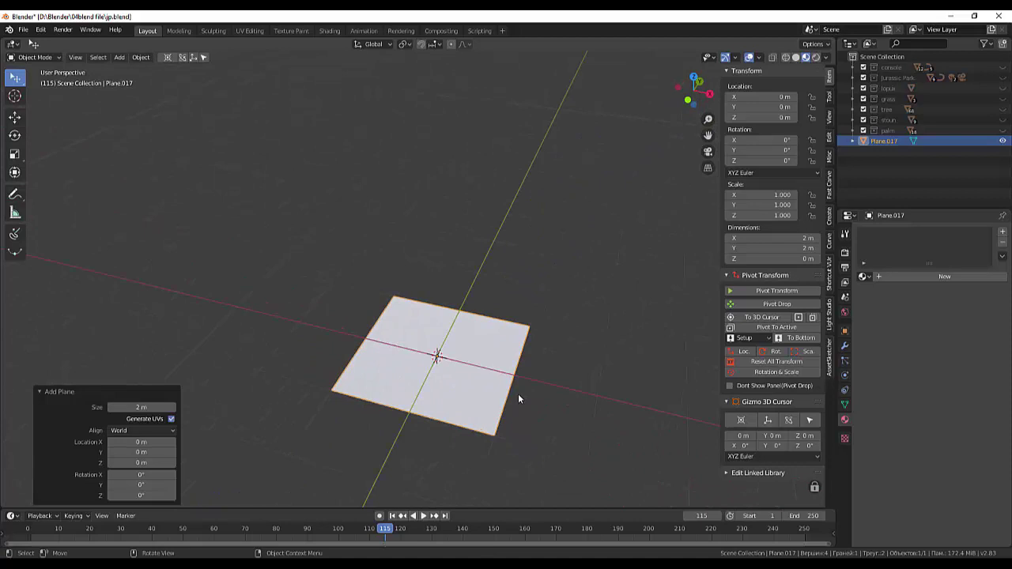
key("s")
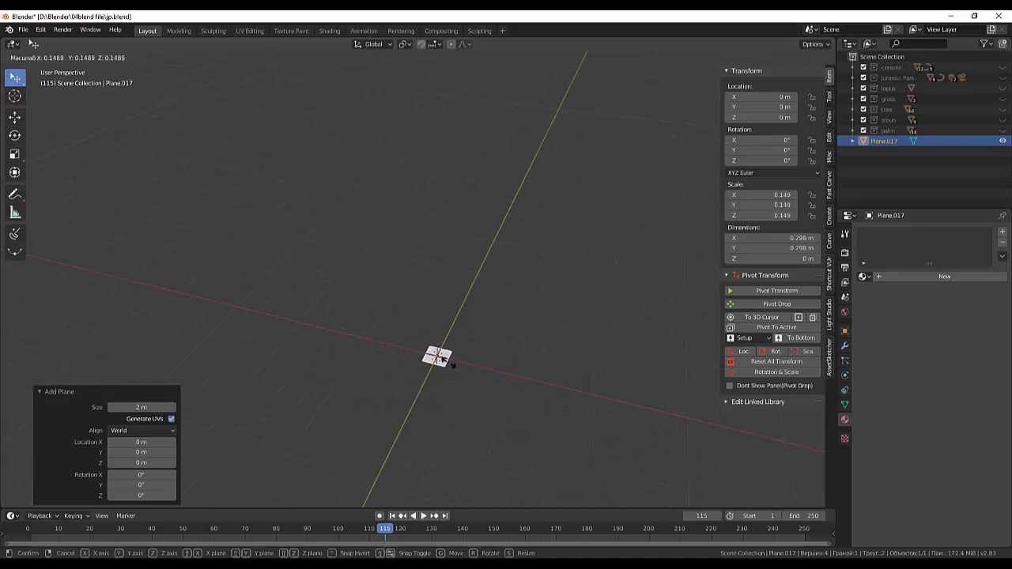
left_click(443, 359)
mouse_move(450, 393)
middle_mouse_down()
mouse_move(455, 370)
mouse_move(441, 350)
mouse_move(433, 376)
mouse_move(422, 357)
mouse_move(427, 369)
mouse_move(394, 376)
middle_mouse_up()
- From Right Ortho, tilt the plane -54.1° on X and move it -0.105 m Y, 0.123 m Z
key("KP_3")
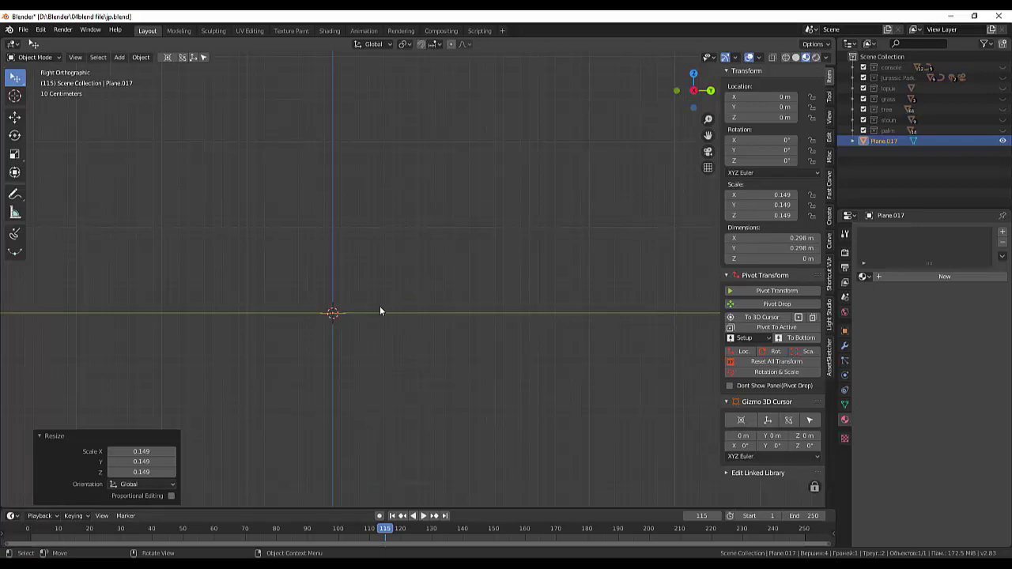
key("r")
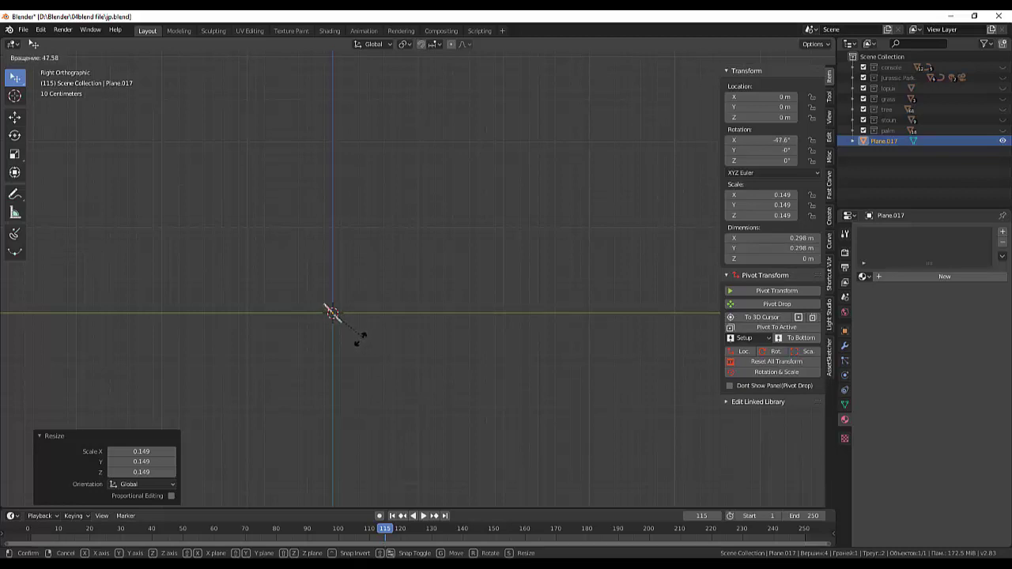
left_click(359, 340)
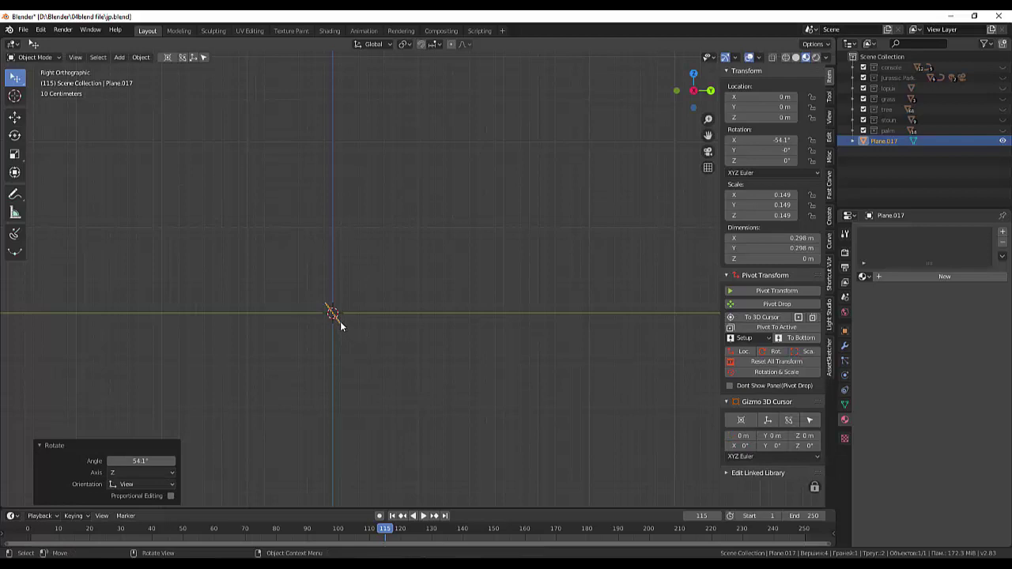
key("g")
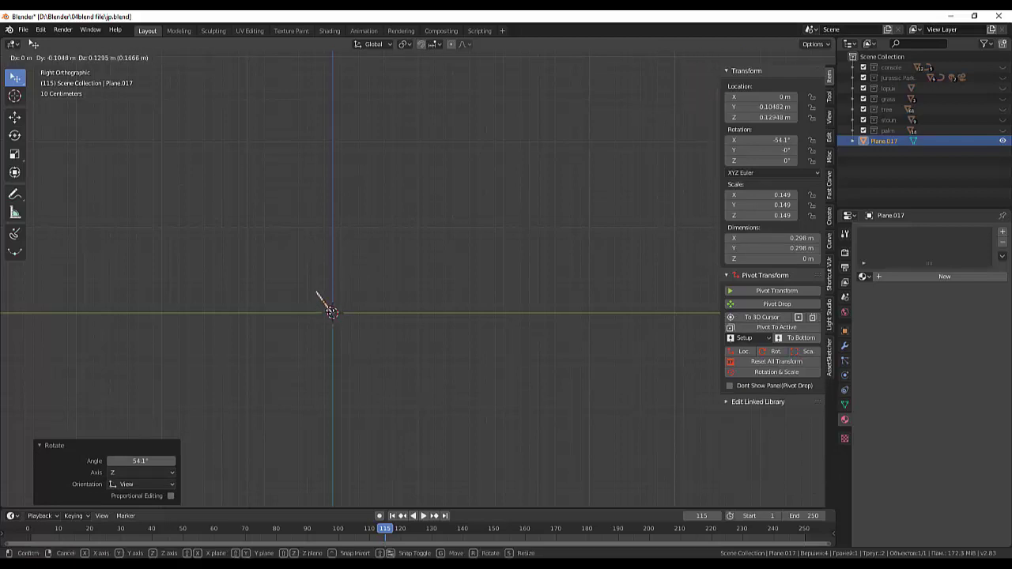
left_click(332, 313)
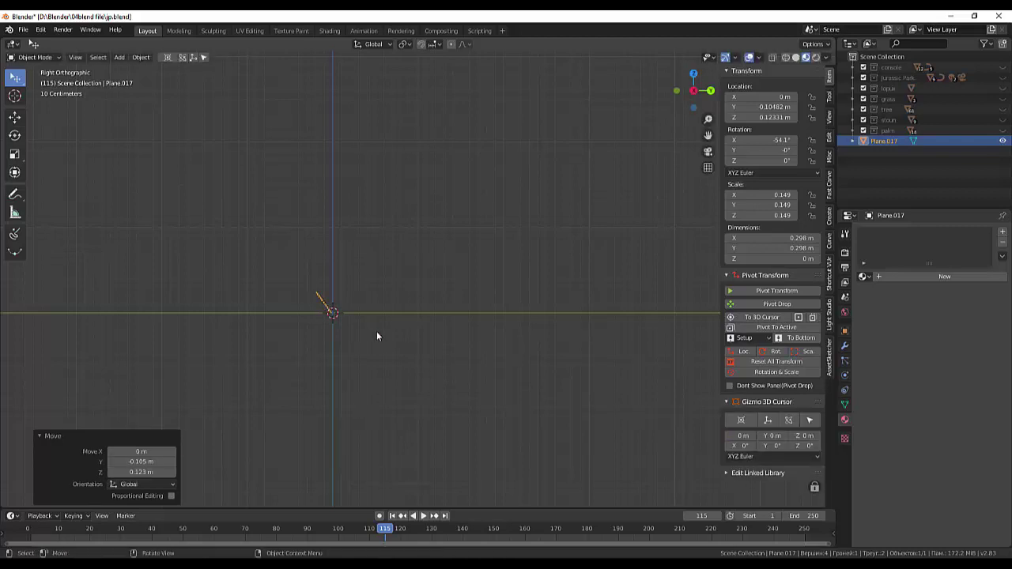
middle_click_drag(377, 332, 263, 253)
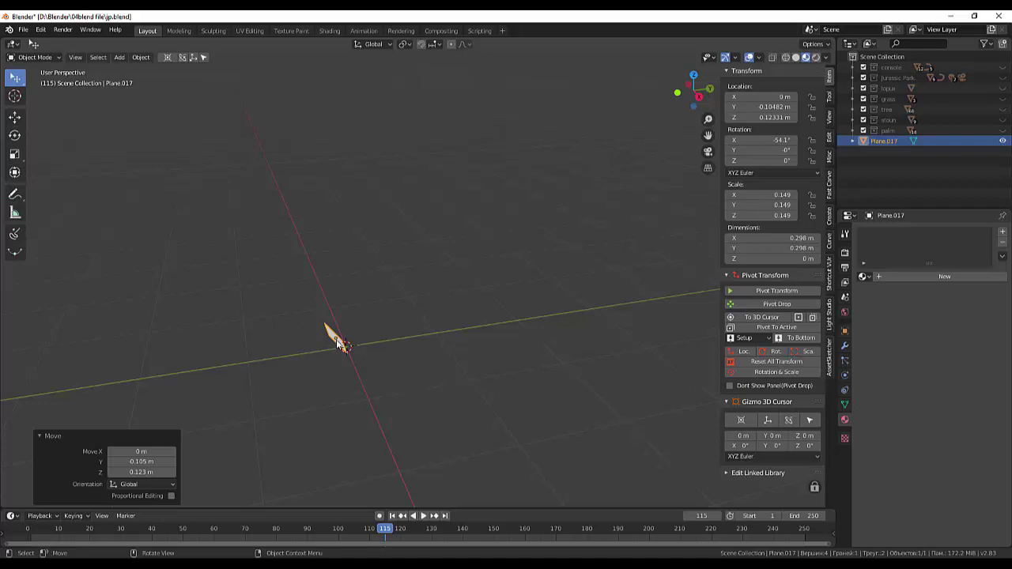
- Set the tilted plane's origin to the 3D cursor so its location reads 0 m
left_click(141, 57)
mouse_move(158, 80)
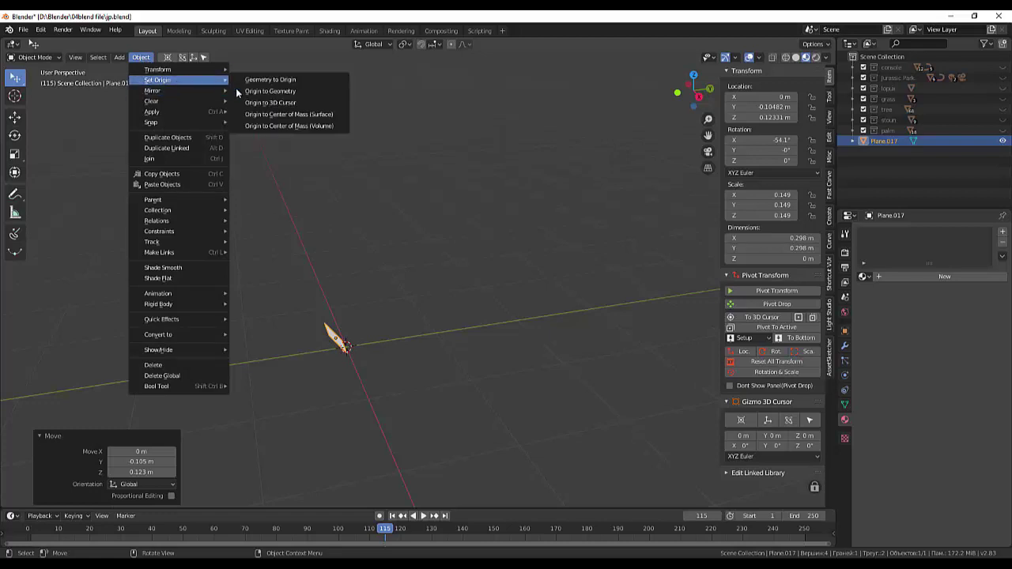
left_click(295, 106)
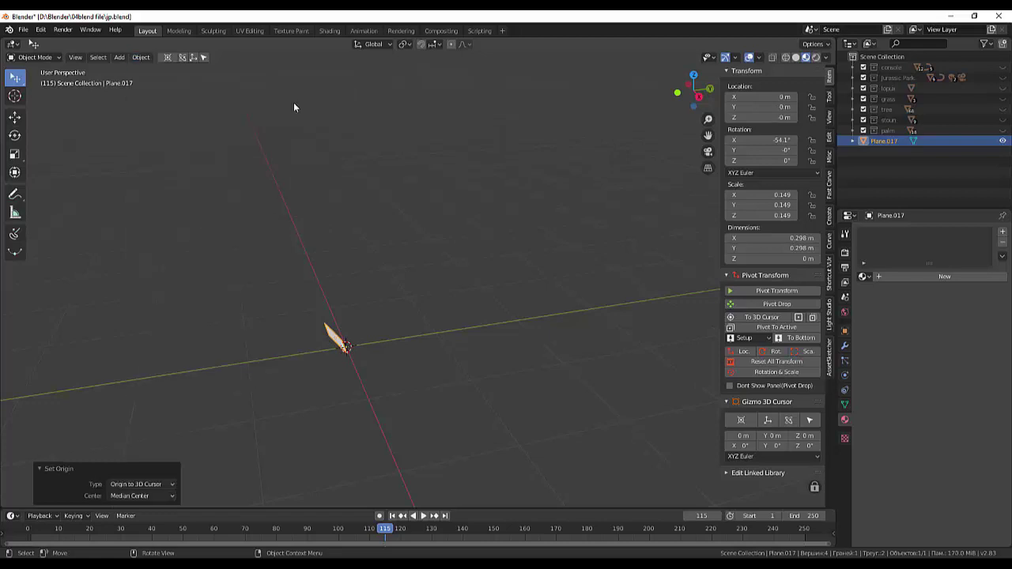
mouse_move(484, 434)
middle_mouse_down()
mouse_move(508, 452)
mouse_move(334, 378)
middle_mouse_up()
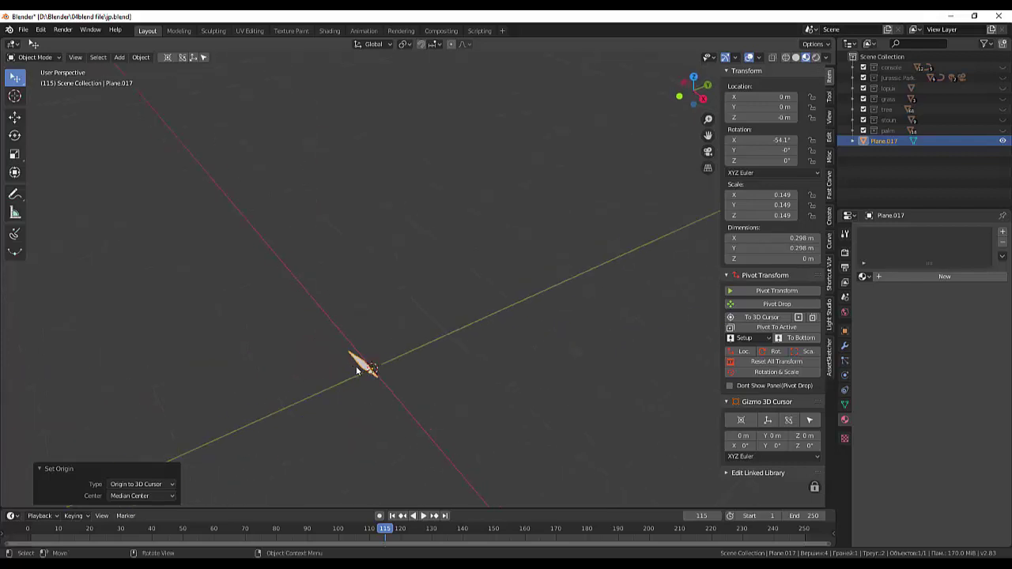
- Enter Edit Mode with edge select, pick one edge of the plane, and view Right Ortho
left_click(35, 57)
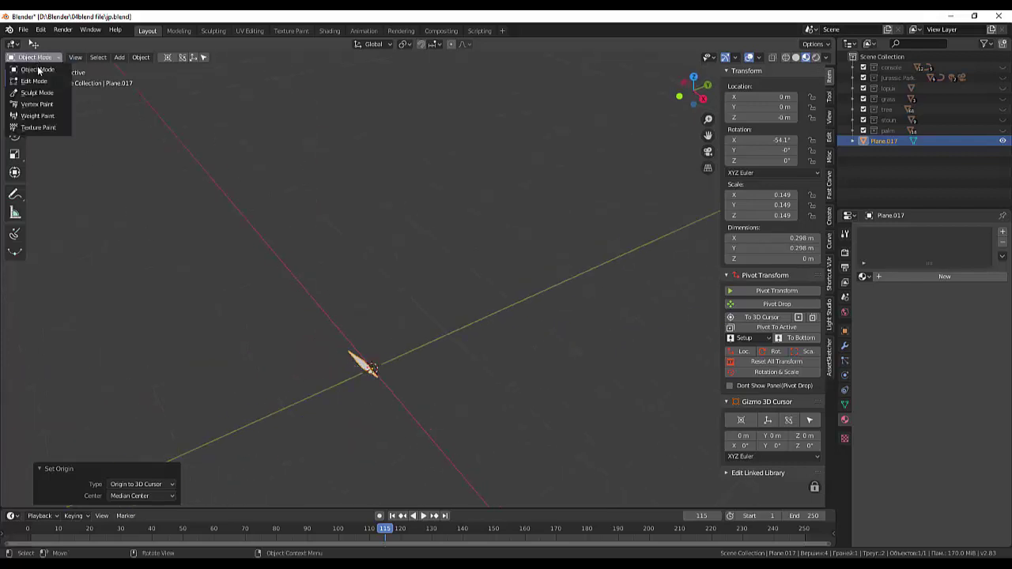
left_click(39, 77)
left_click(79, 57)
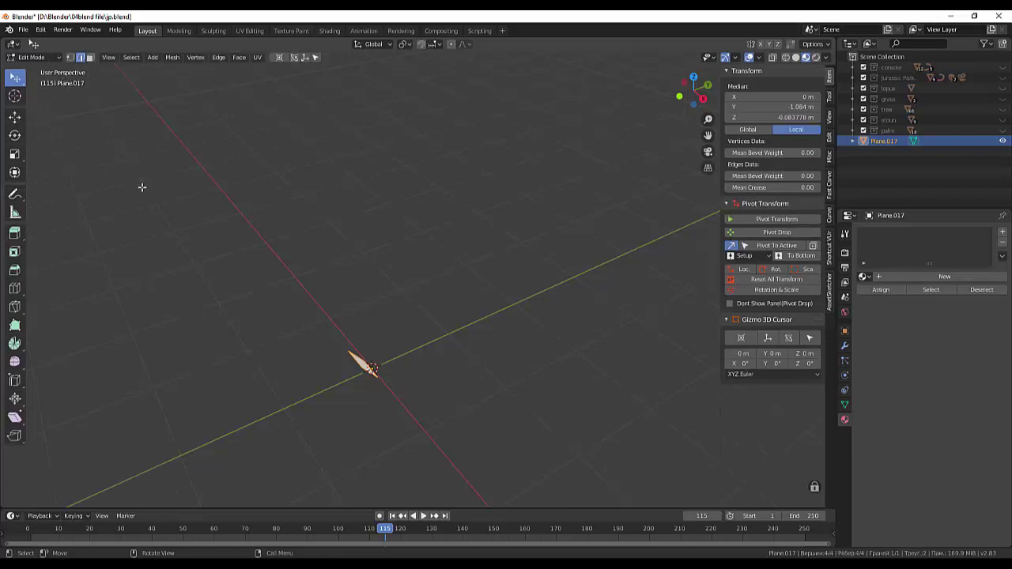
left_click(356, 361)
mouse_move(502, 449)
middle_mouse_down()
mouse_move(470, 434)
mouse_move(465, 415)
middle_mouse_up()
key("KP_3")
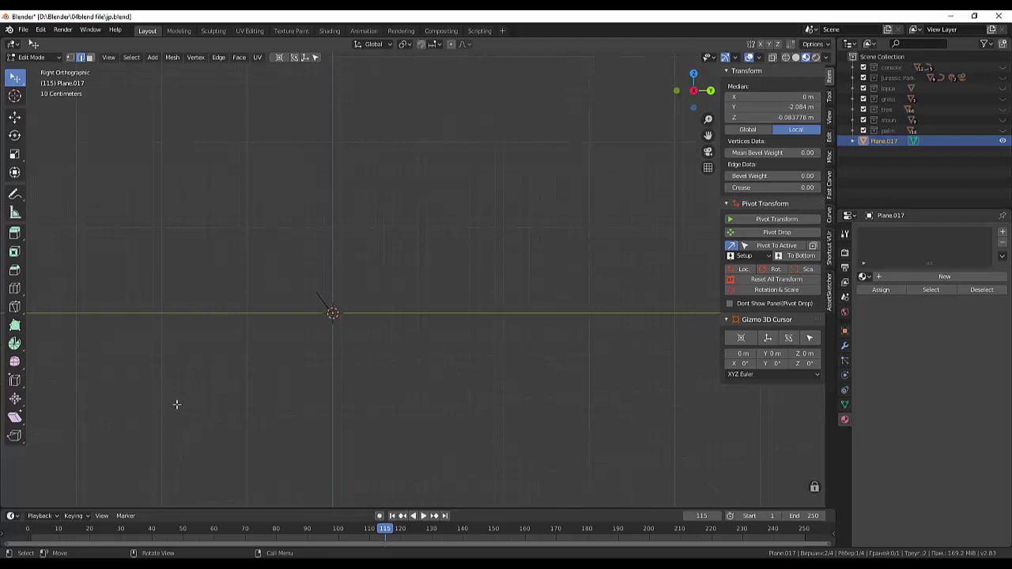
- Extrude the end edge four times along an arching curve, then deselect and use vertex select
key("g")
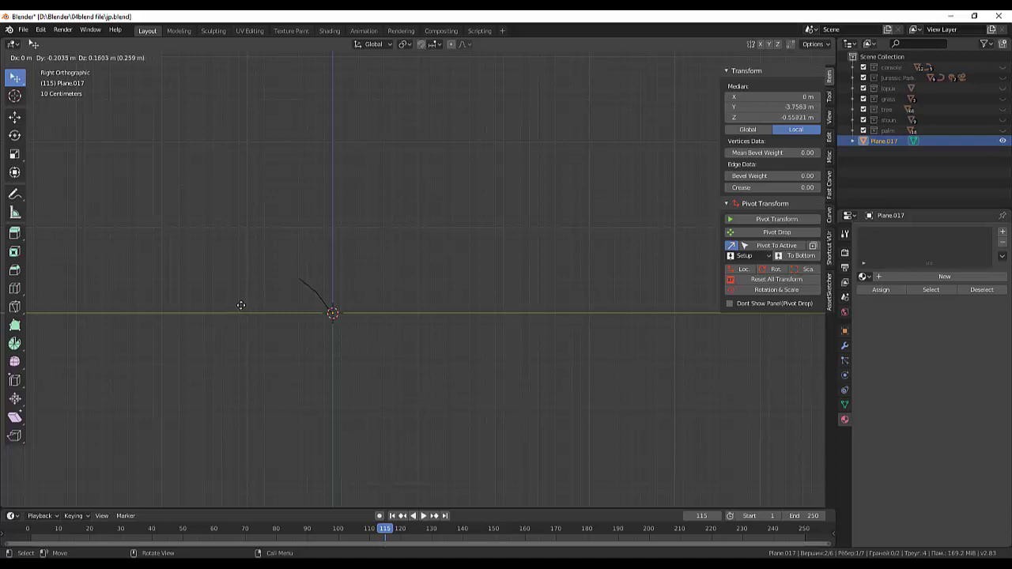
left_click(244, 307)
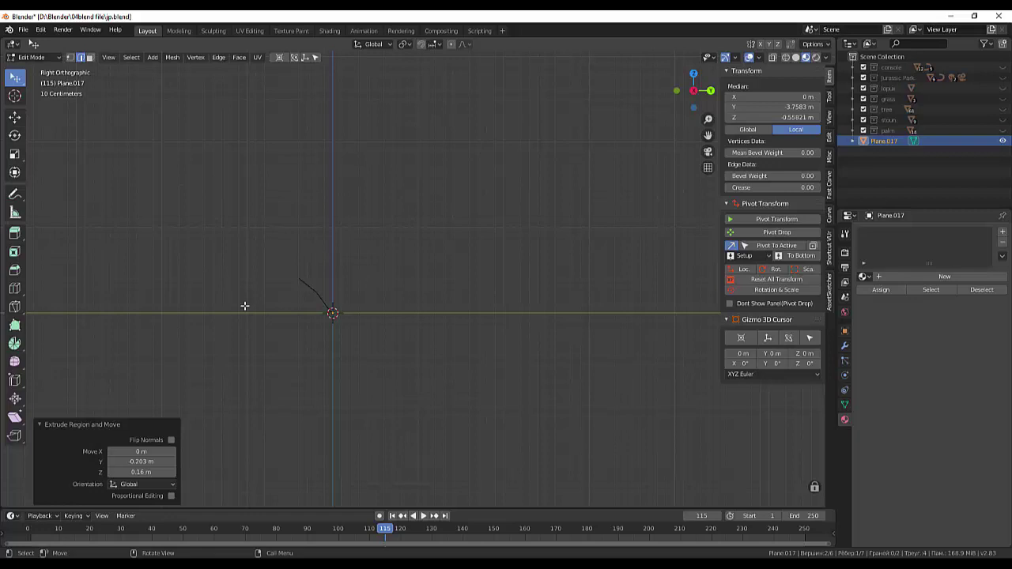
key("e")
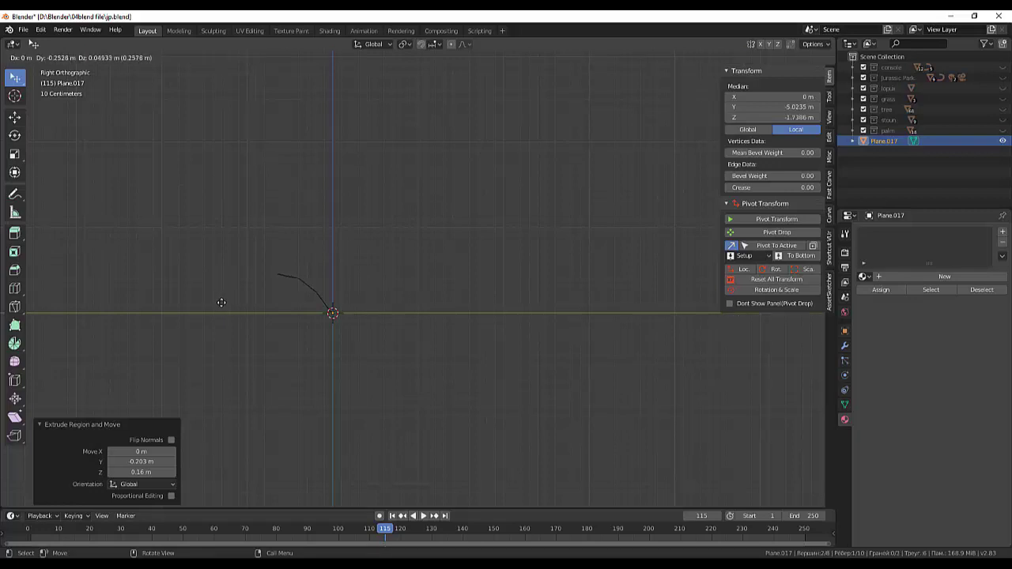
left_click(226, 303)
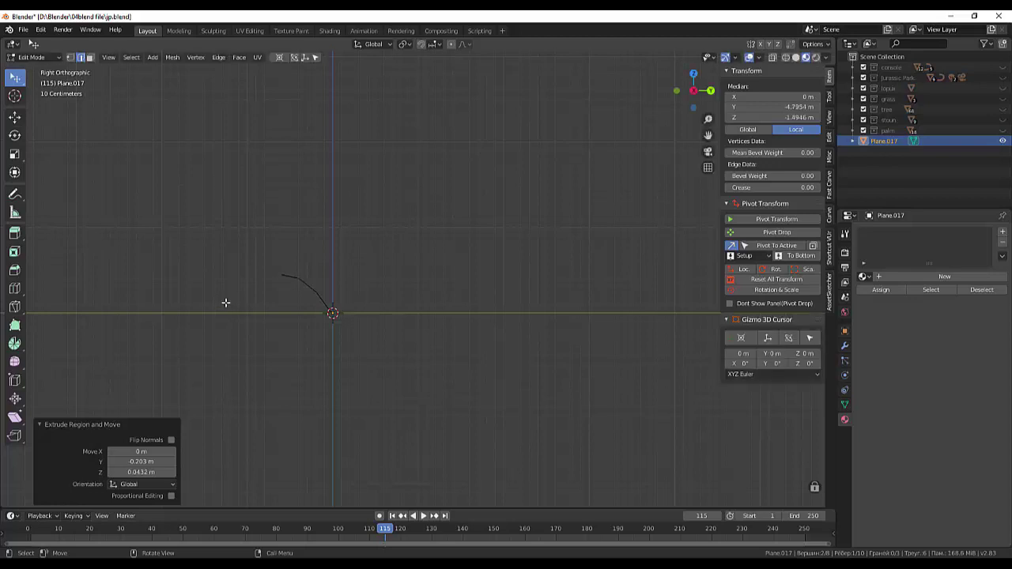
key("e")
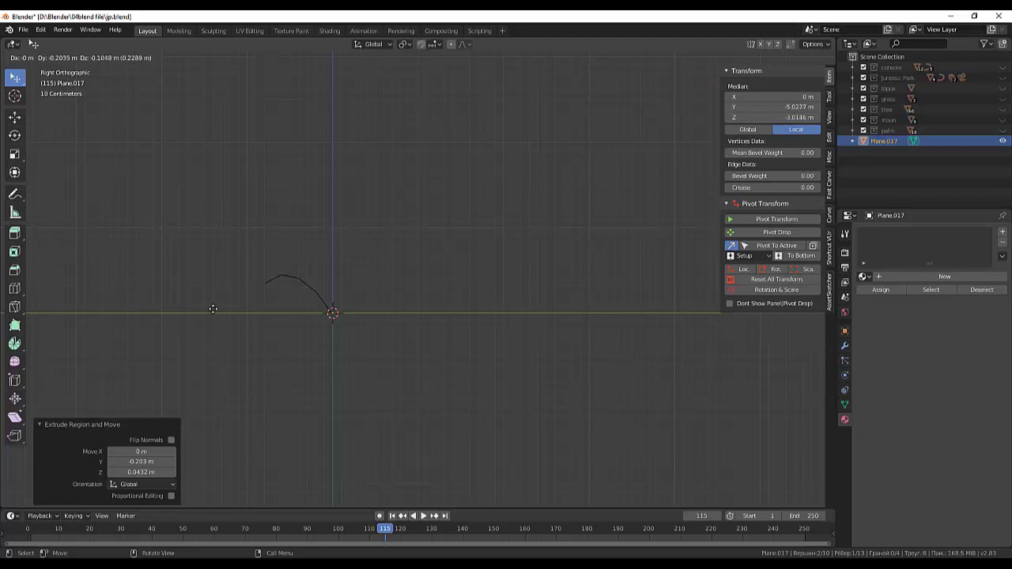
left_click(214, 307)
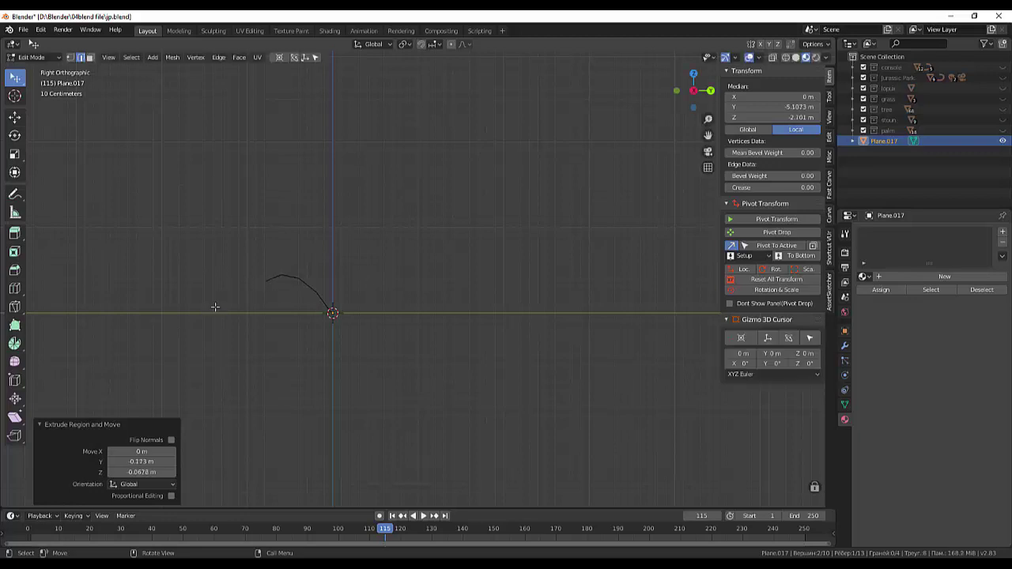
key("e")
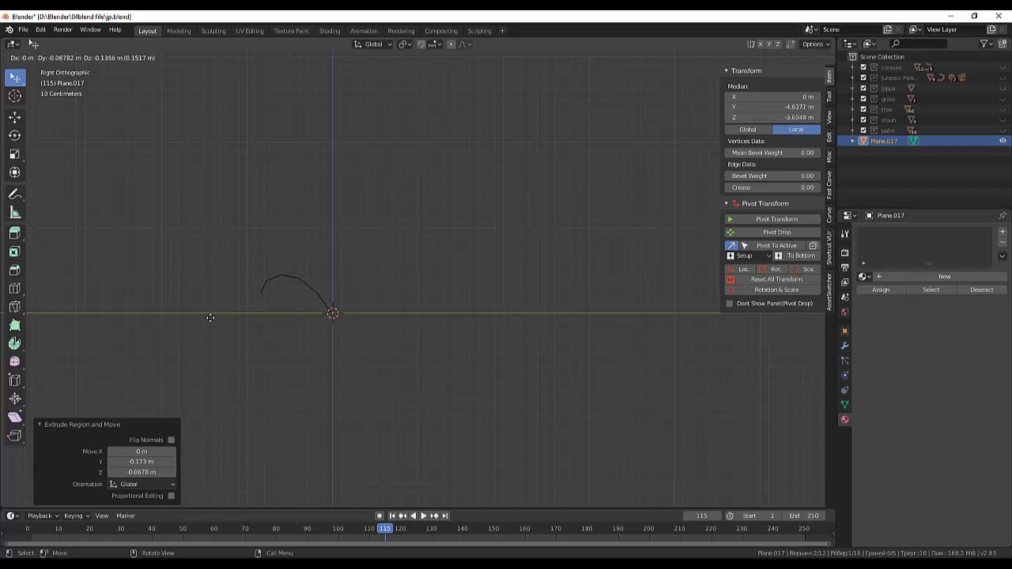
left_click(211, 318)
left_click(401, 347)
mouse_move(415, 401)
middle_mouse_down()
mouse_move(497, 400)
mouse_move(494, 422)
mouse_move(492, 409)
middle_mouse_up()
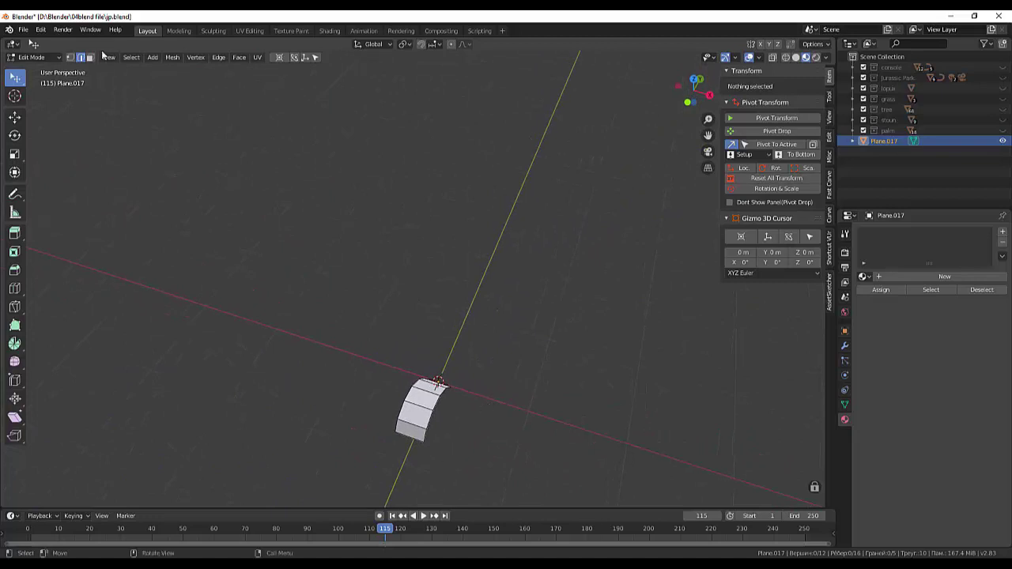
left_click(69, 60)
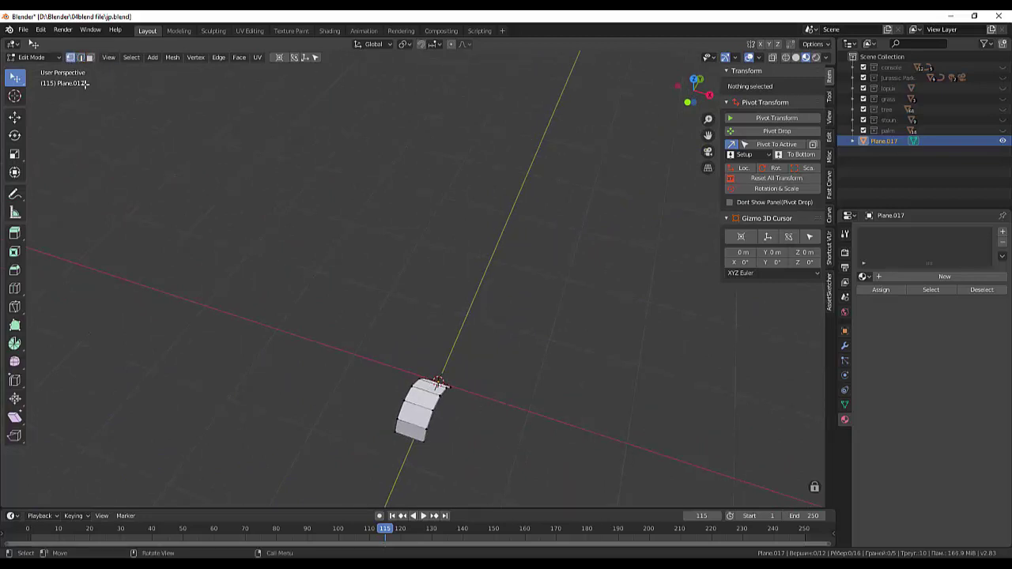
middle_click_drag(430, 467, 431, 464)
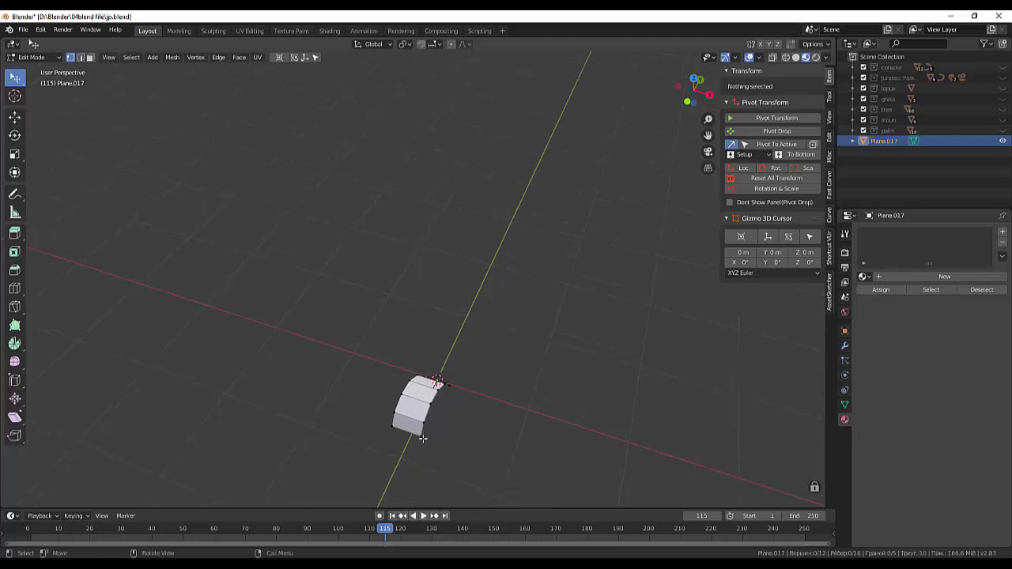
- Scale the tip cross edge to 0.182 and the next cross edge to 0.774
left_click(422, 436)
left_click(394, 427, "shift")
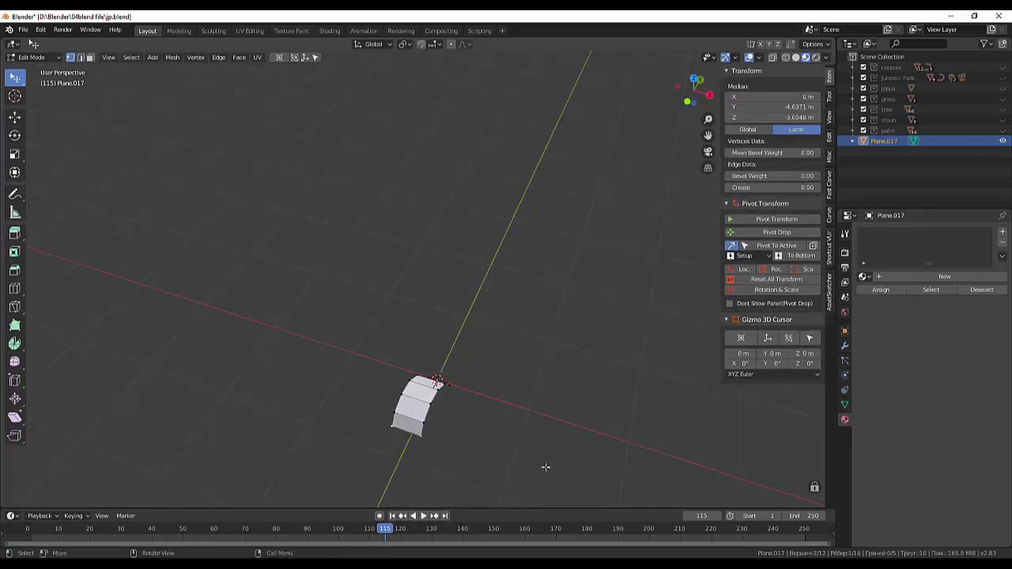
key("s")
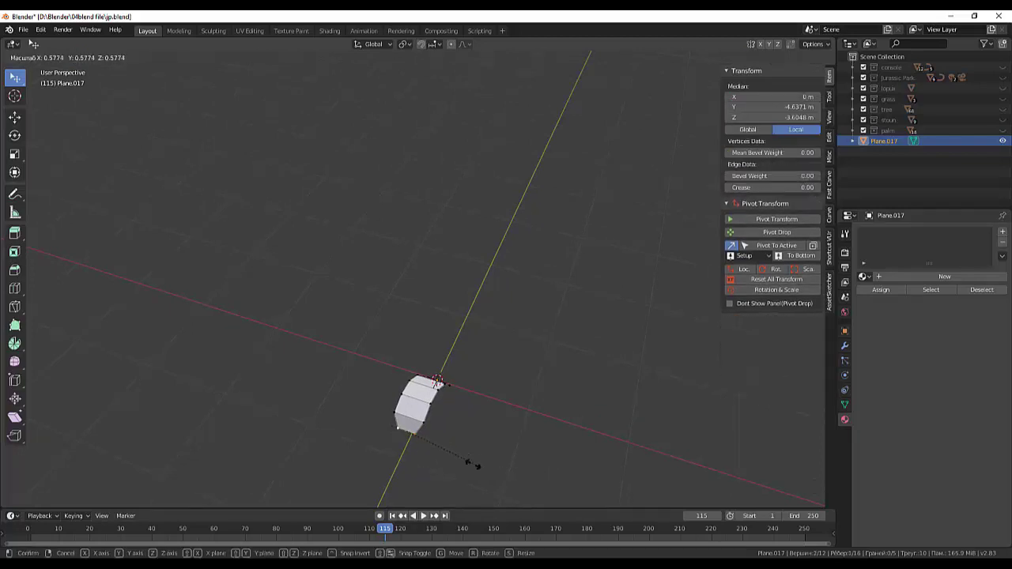
left_click(427, 447)
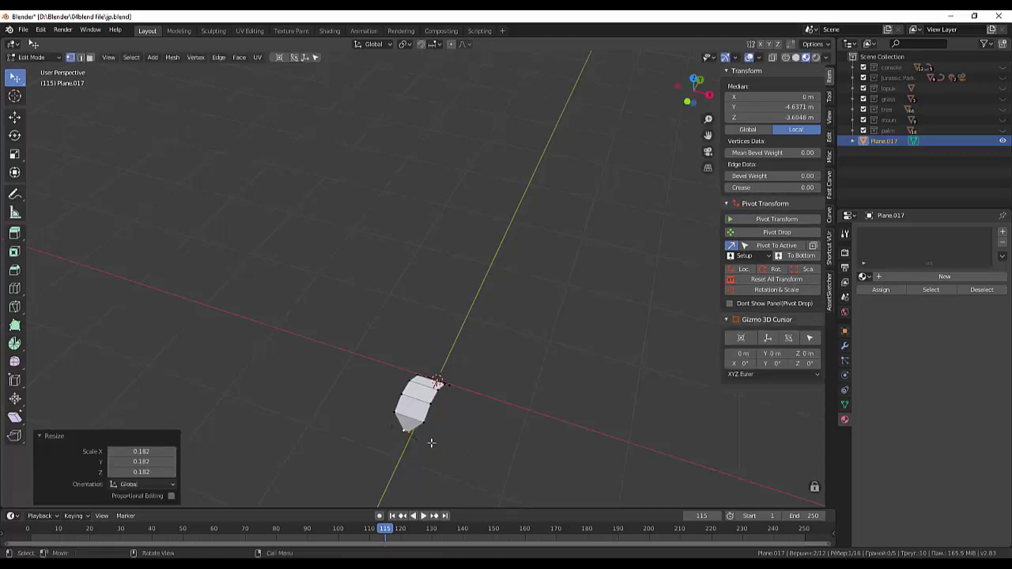
left_click(423, 423)
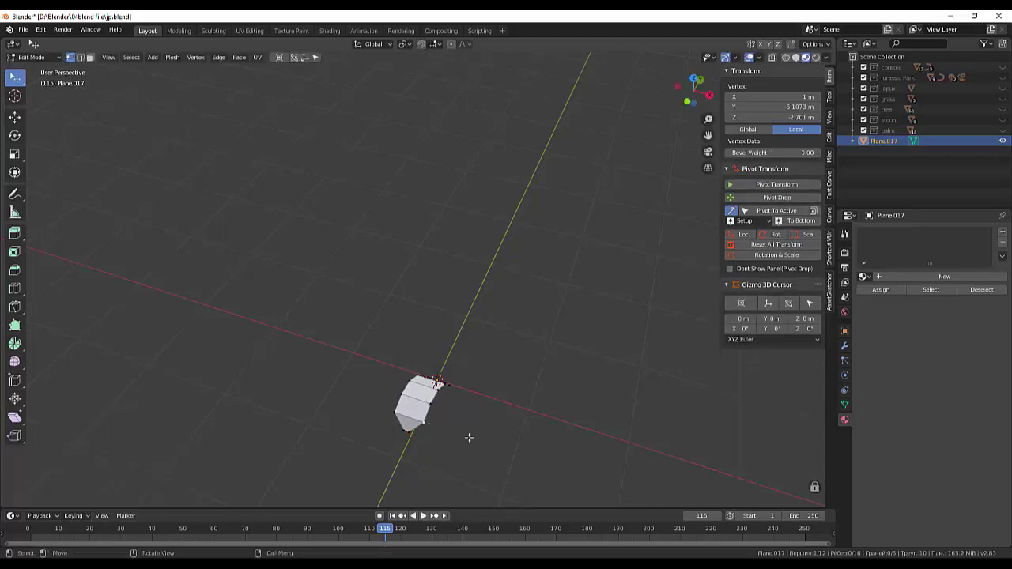
left_click(397, 414, "shift")
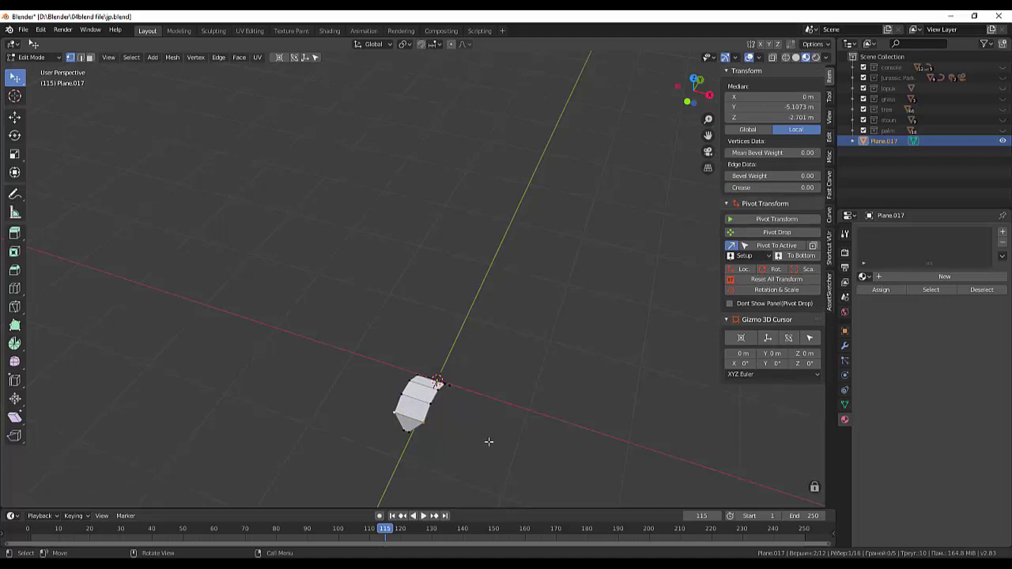
key("s")
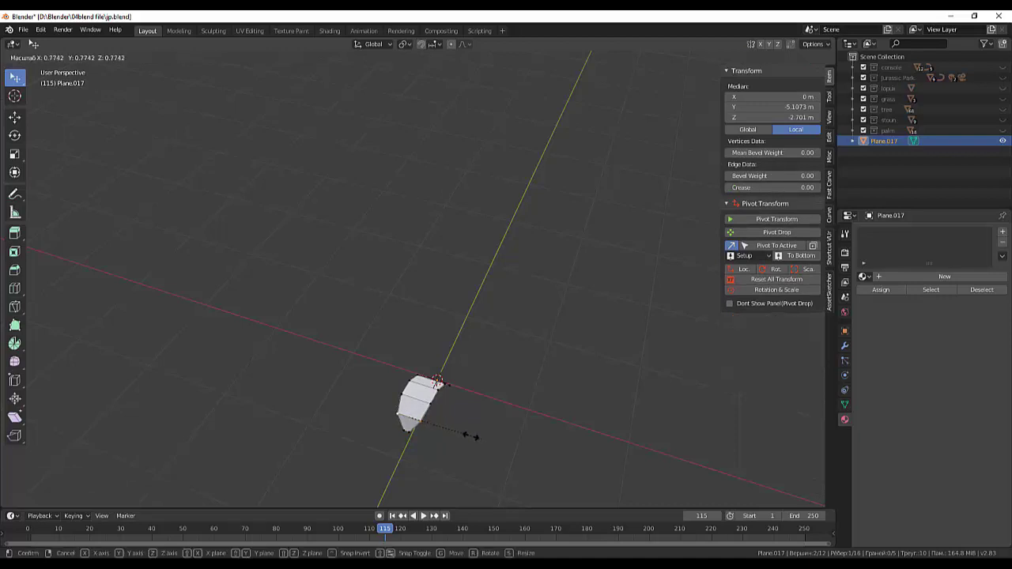
left_click(470, 435)
- Widen the middle cross edge to 1.26 and narrow the base edge to 0.557
mouse_move(470, 436)
middle_mouse_down()
mouse_move(490, 451)
mouse_move(348, 413)
middle_mouse_up()
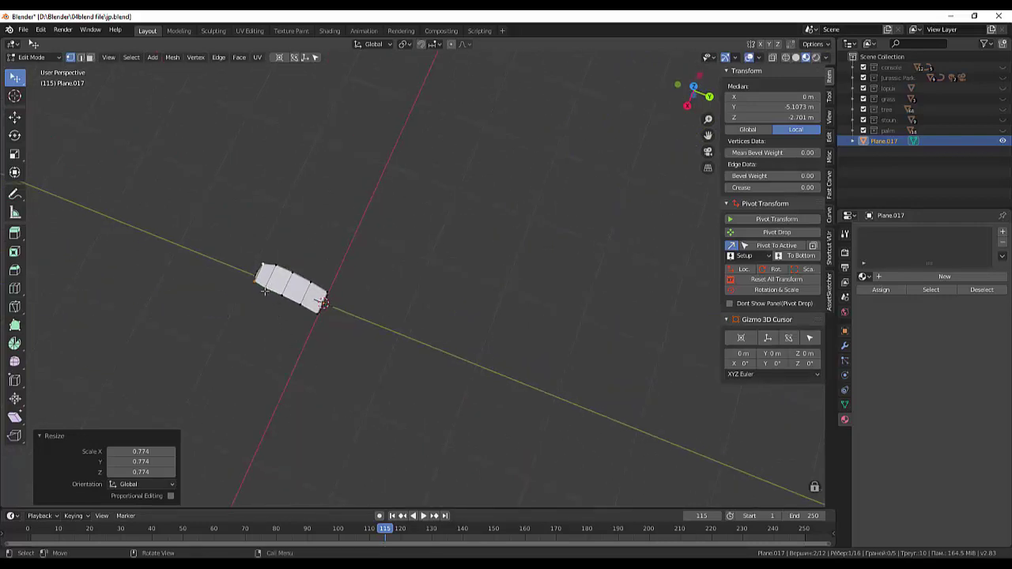
left_click(279, 268)
left_click(278, 268, "shift")
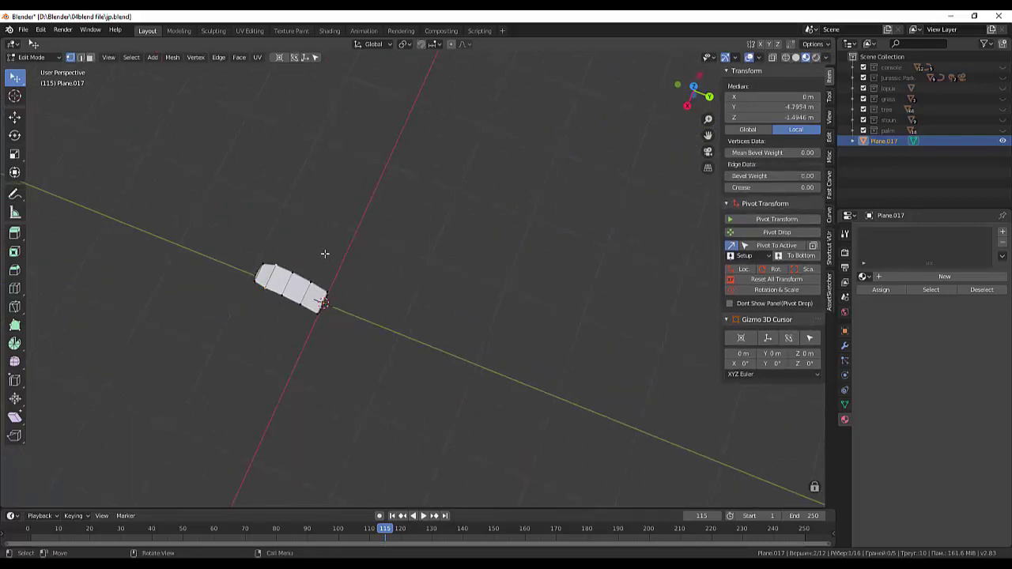
key("s")
left_click(329, 246)
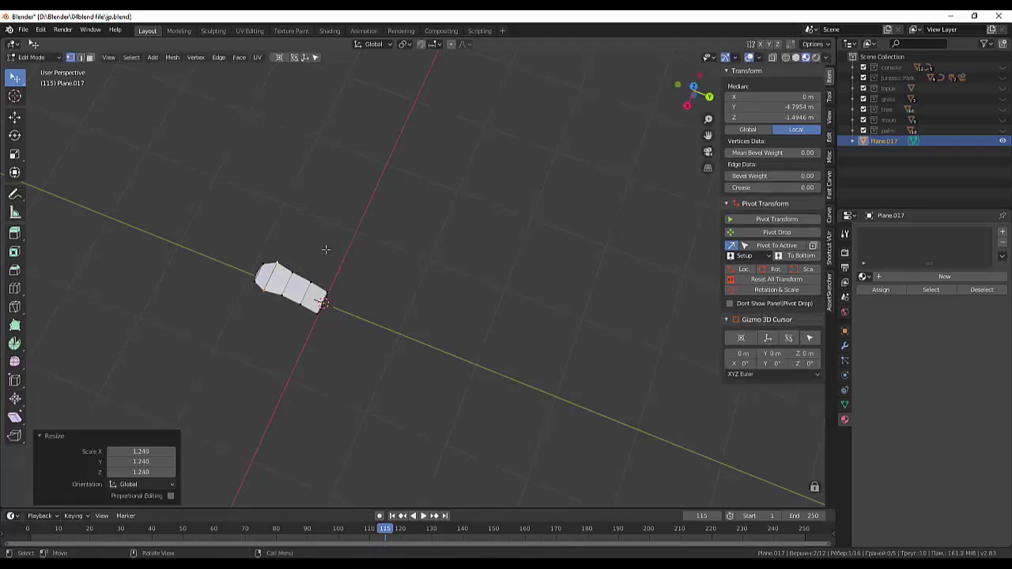
key("ctrl+z")
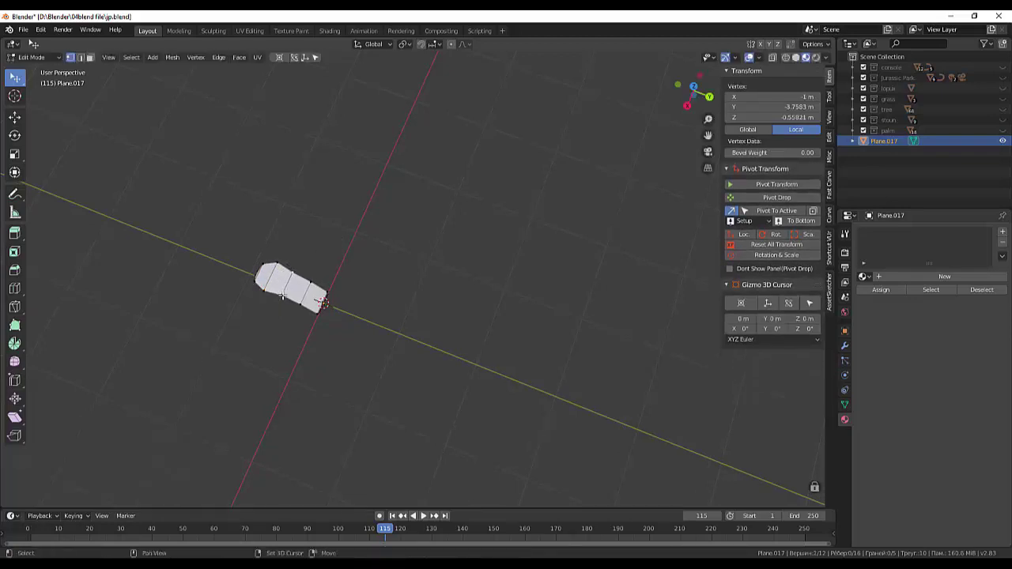
key("s")
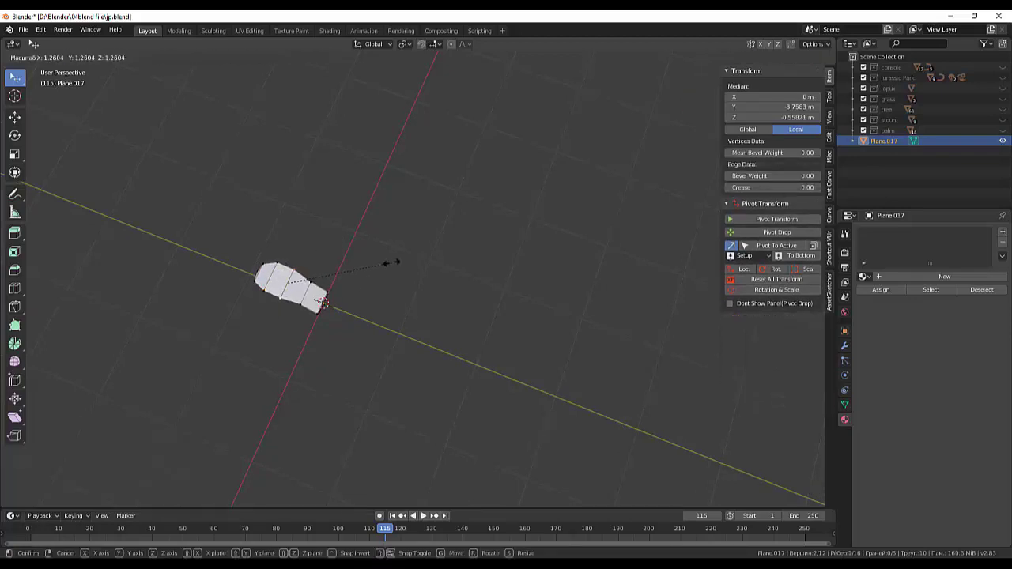
left_click(391, 262)
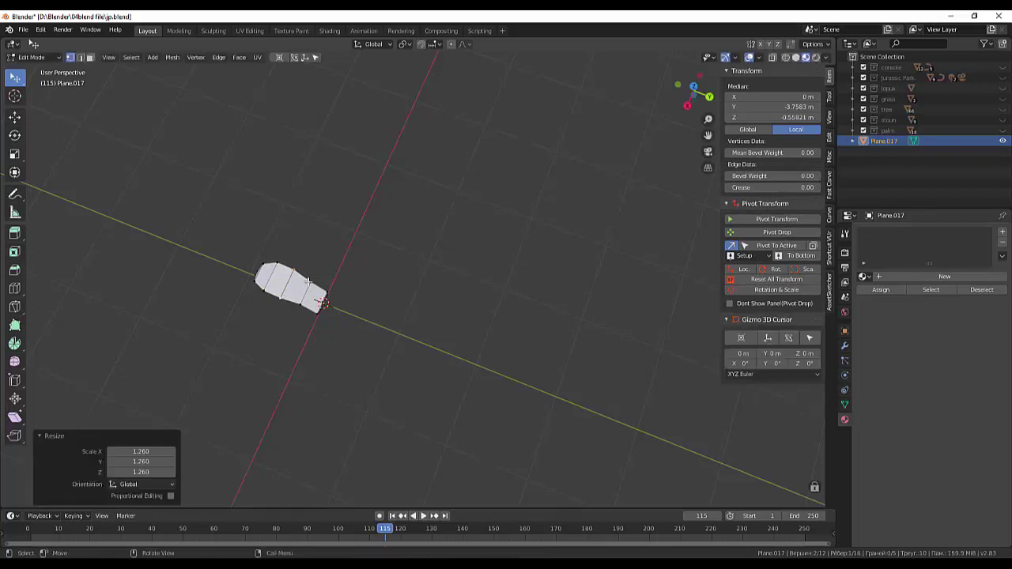
left_click(322, 305)
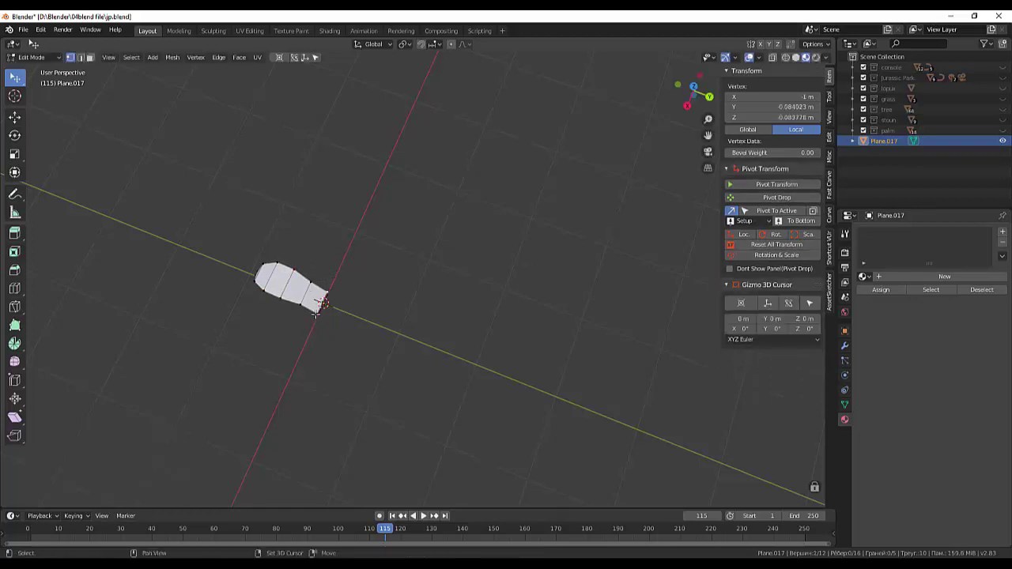
left_click(316, 313, "shift")
key("s")
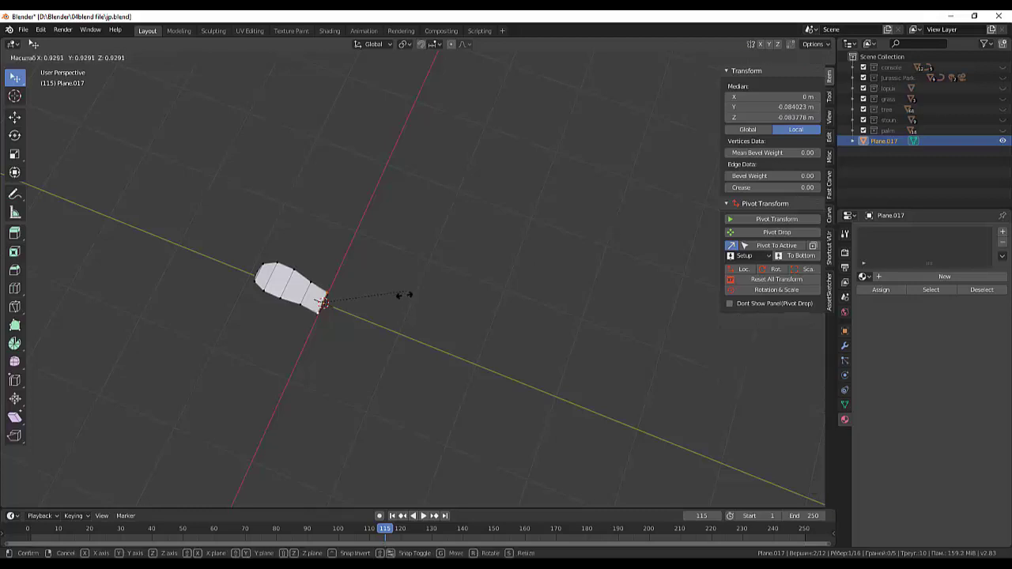
left_click(364, 324)
mouse_move(419, 288)
middle_mouse_down()
mouse_move(474, 277)
mouse_move(488, 253)
mouse_move(491, 228)
mouse_move(463, 199)
mouse_move(440, 263)
mouse_move(441, 274)
mouse_move(463, 276)
middle_mouse_up()
scroll(431, 404, "up", 2)
mouse_move(430, 404)
middle_mouse_down()
mouse_move(468, 306)
mouse_move(488, 325)
mouse_move(538, 327)
mouse_move(384, 407)
middle_mouse_up()
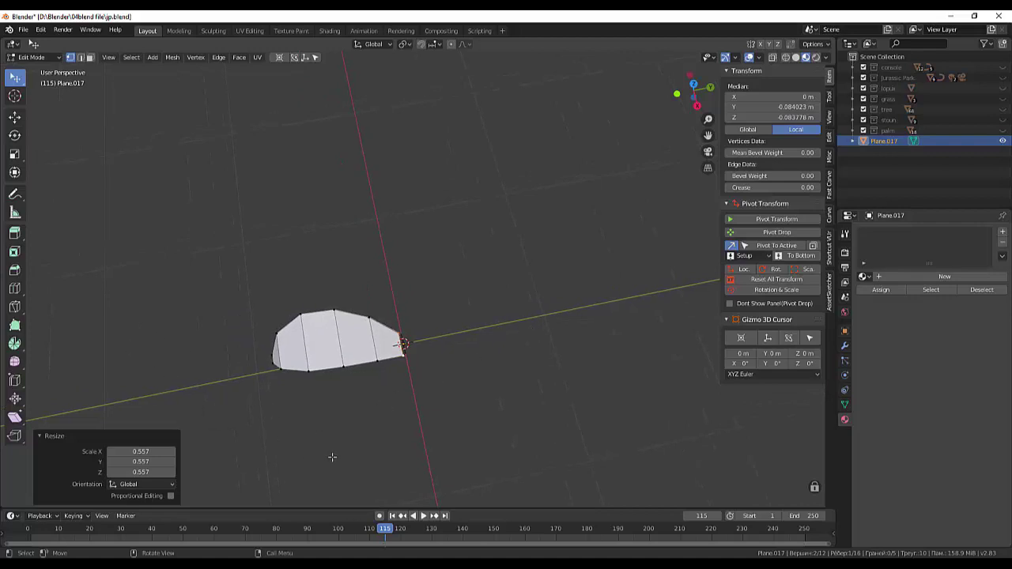
scroll(332, 455, "up", 1)
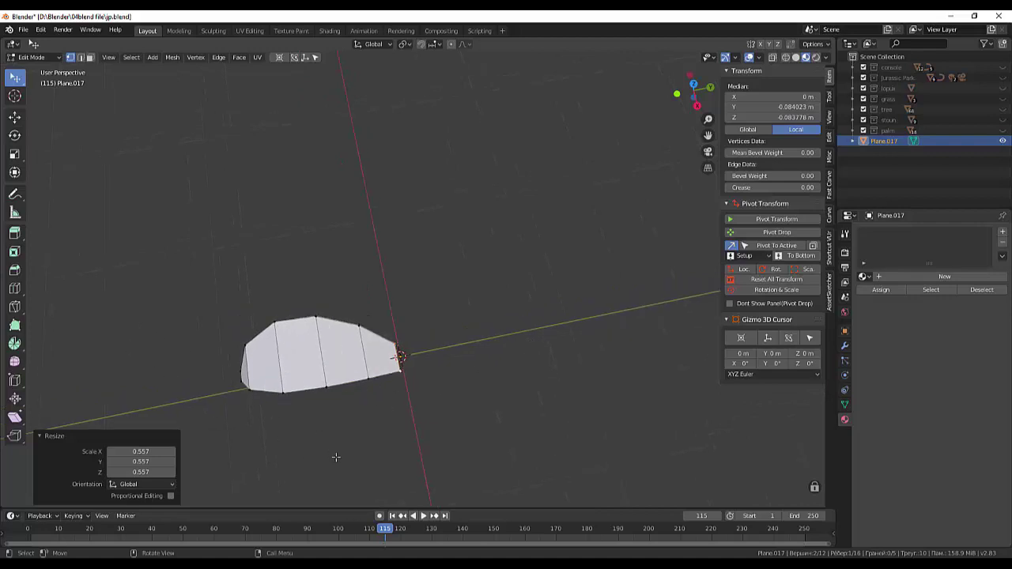
mouse_move(334, 457)
middle_mouse_down()
mouse_move(355, 457)
mouse_move(380, 435)
mouse_move(327, 458)
middle_mouse_up()
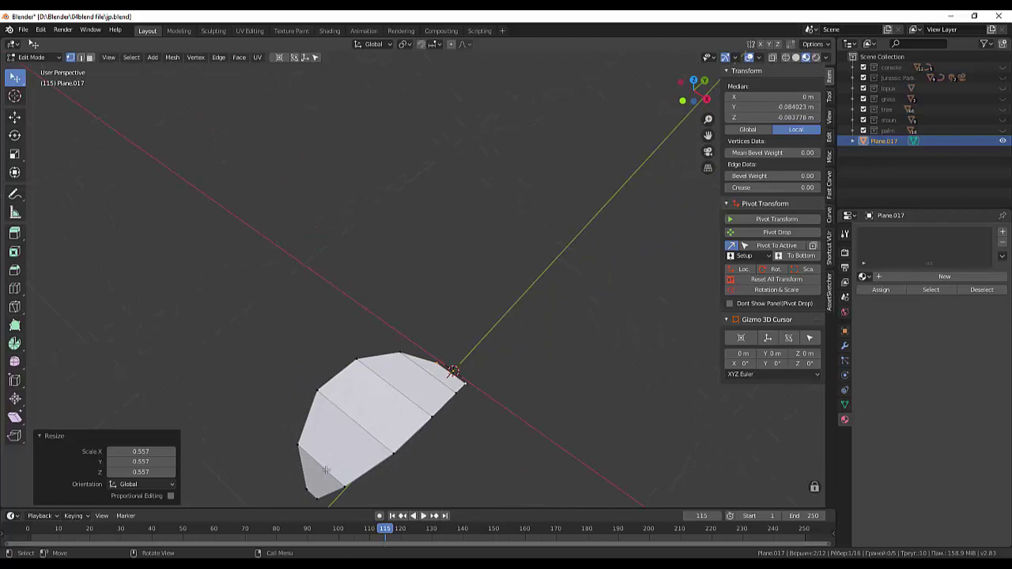
left_click(326, 469)
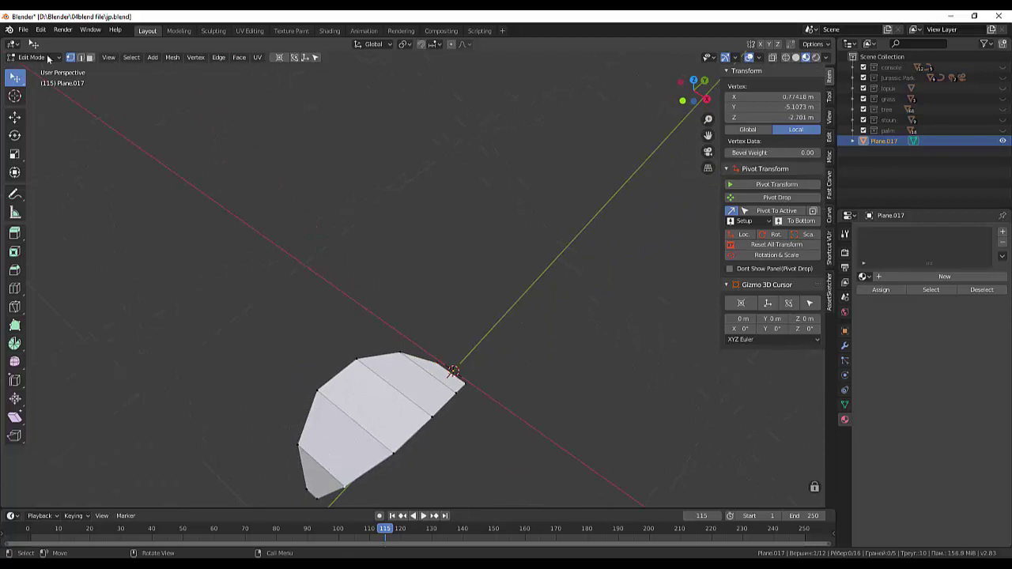
left_click(80, 57)
left_click(324, 469)
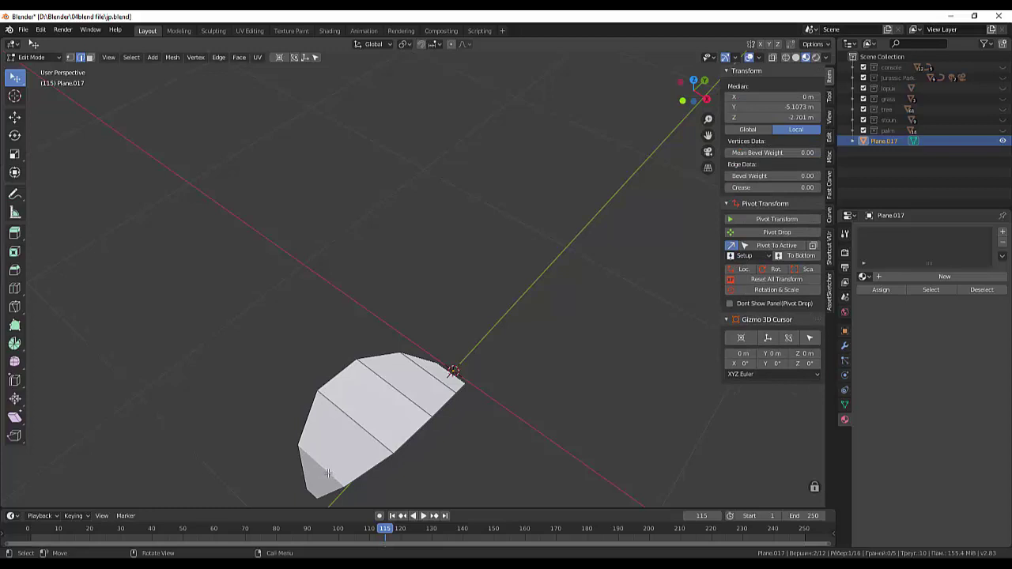
- Add one centred lengthwise loop cut down the leaf as a midrib
key("ctrl")
key("ctrl+r")
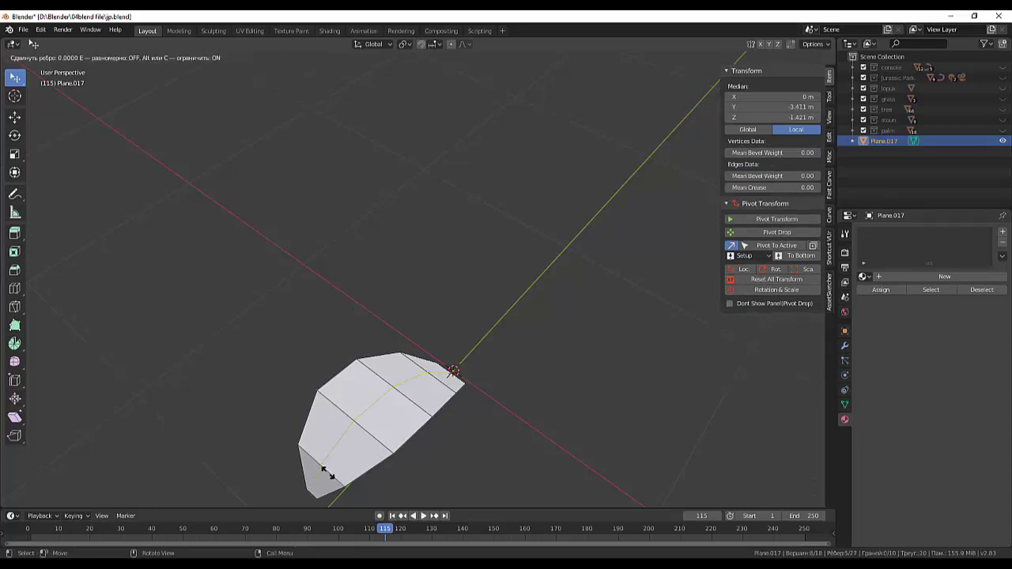
left_click(328, 473)
right_click(328, 473)
mouse_move(390, 475)
middle_mouse_down()
mouse_move(415, 413)
mouse_move(400, 414)
middle_mouse_up()
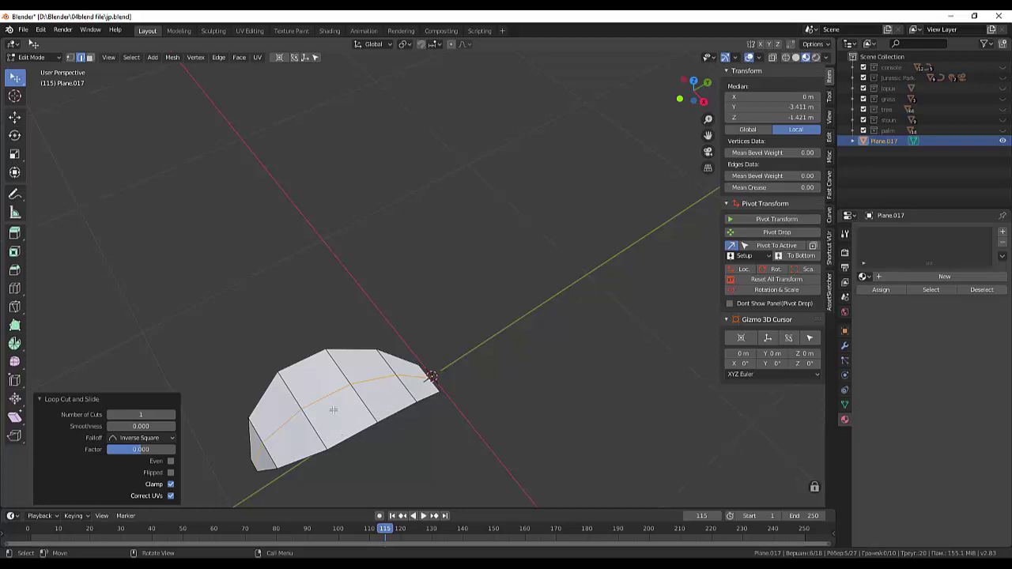
- Undo a stray knife cut, then knife the first V notch into the leaf's lower edge
key("k")
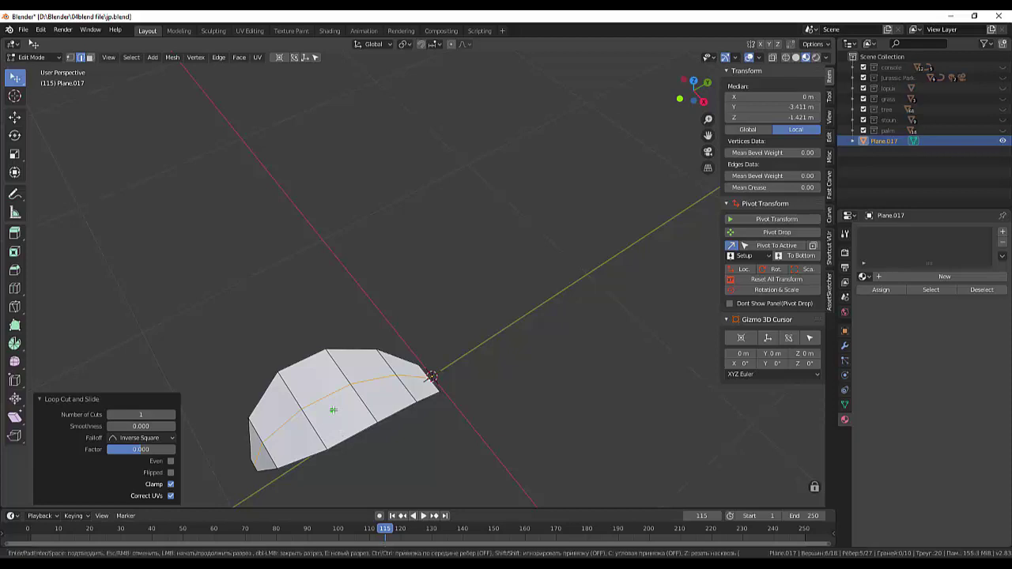
left_click(333, 412)
left_click(334, 441)
key("Return")
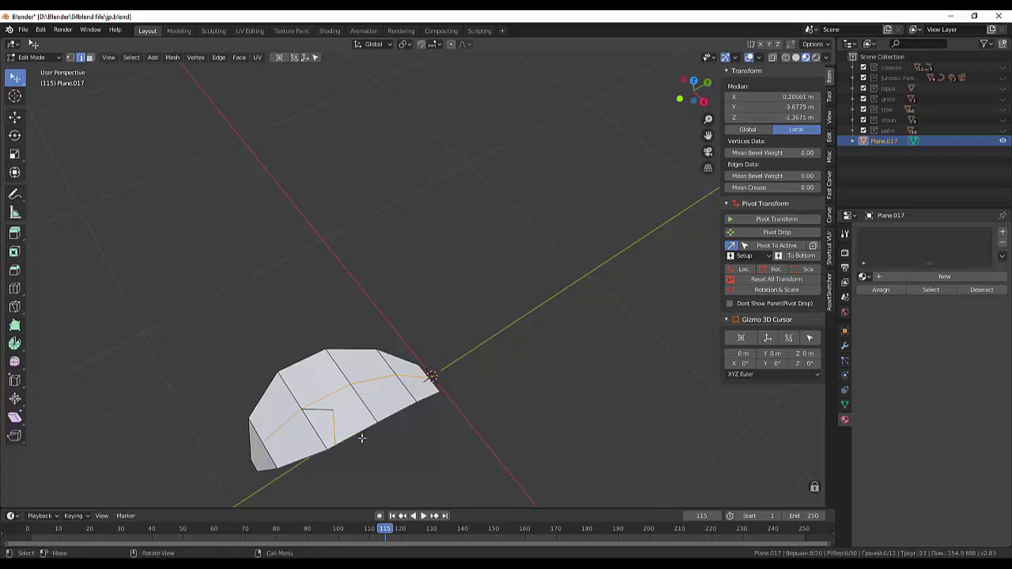
key("ctrl+z")
key("k")
left_click(346, 437)
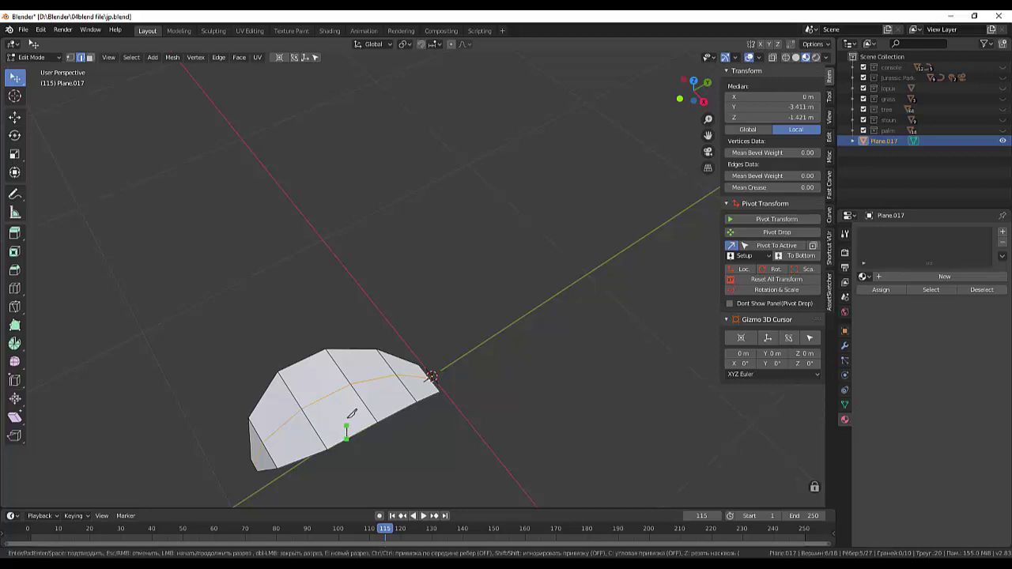
left_click(344, 401)
key("Return")
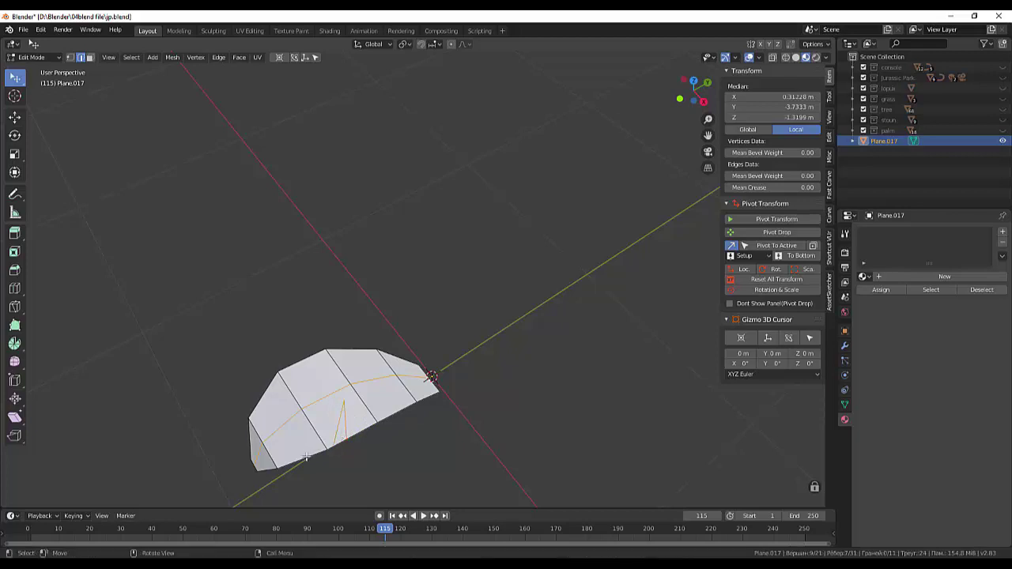
left_click(306, 457)
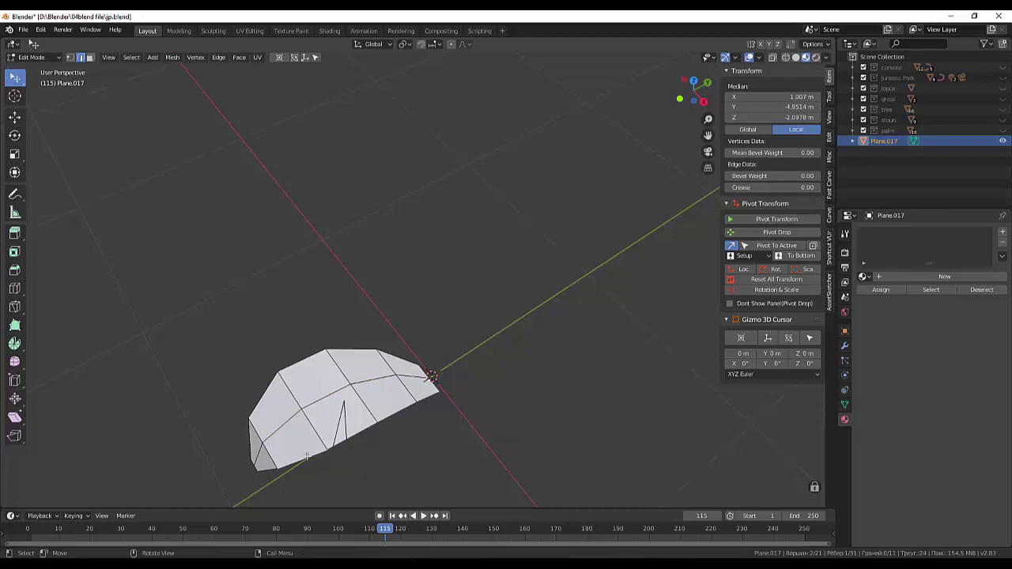
- Knife a second V notch from a bottom-edge vertex, then cancel an unfinished third cut
key("k")
left_click(307, 457)
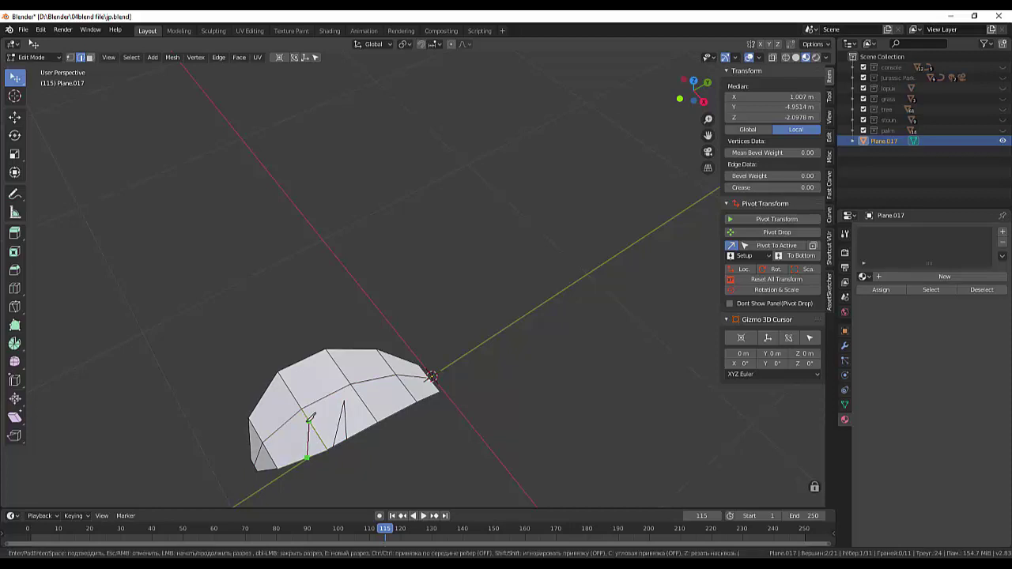
left_click(308, 421)
double_click(305, 457)
key("Return")
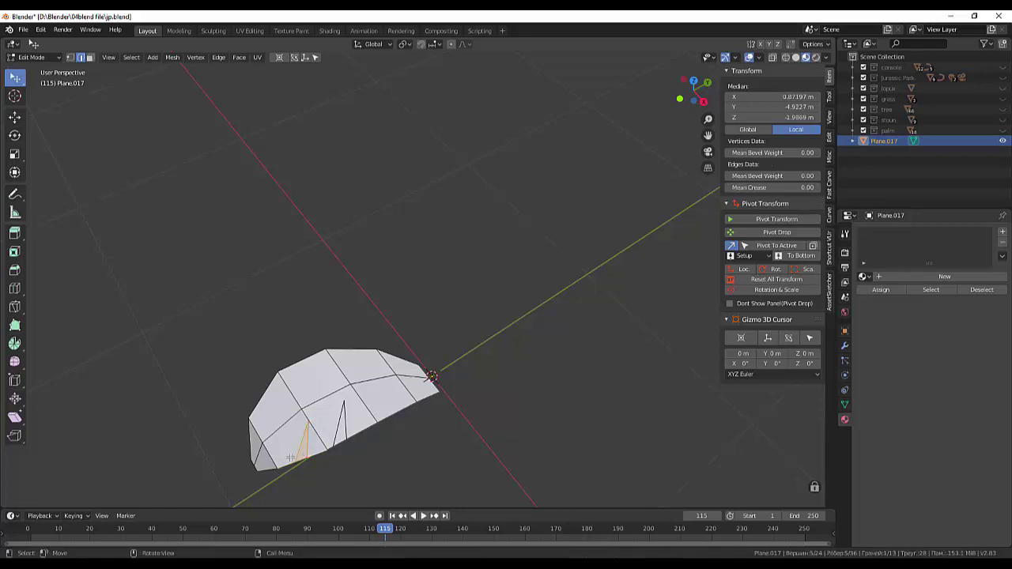
middle_click_drag(291, 457, 302, 431)
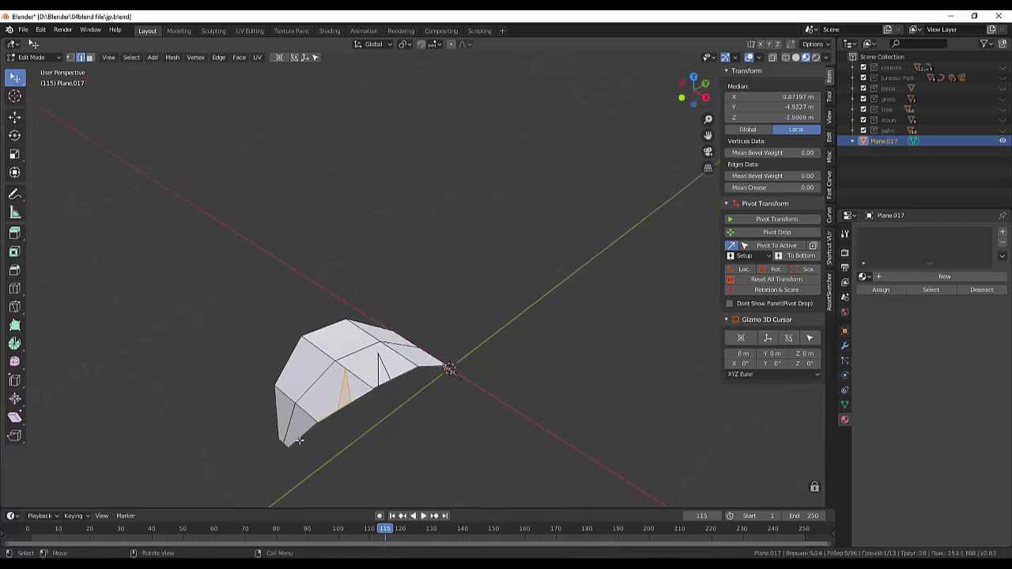
left_click(295, 439)
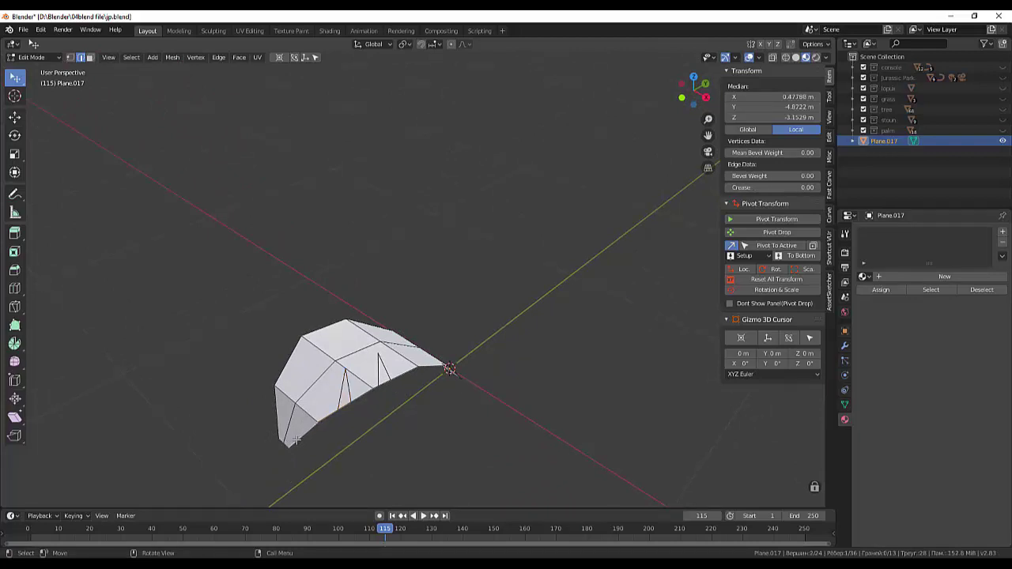
key("k")
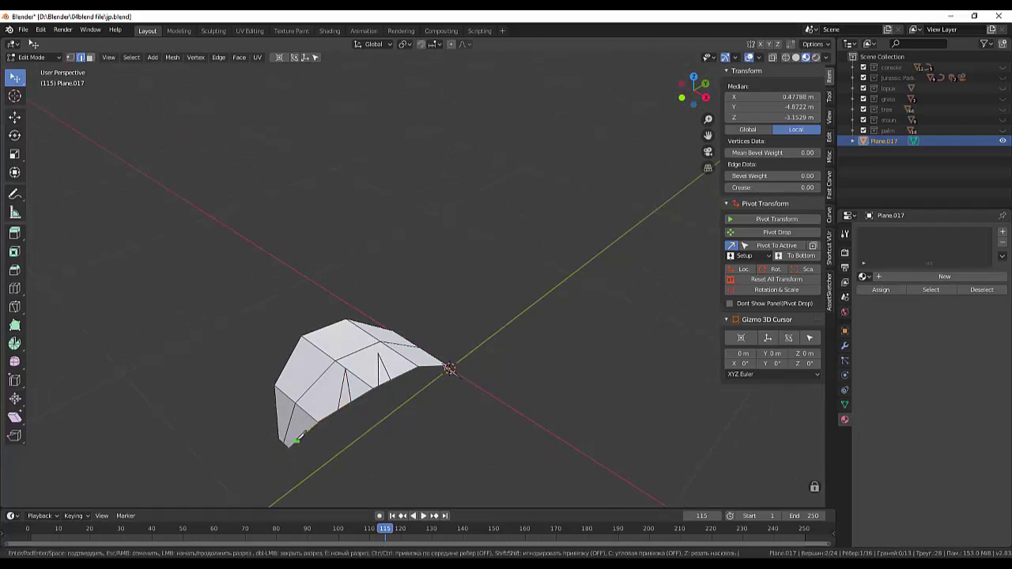
left_click(294, 440)
left_click(293, 411)
left_click(306, 433)
key("ctrl")
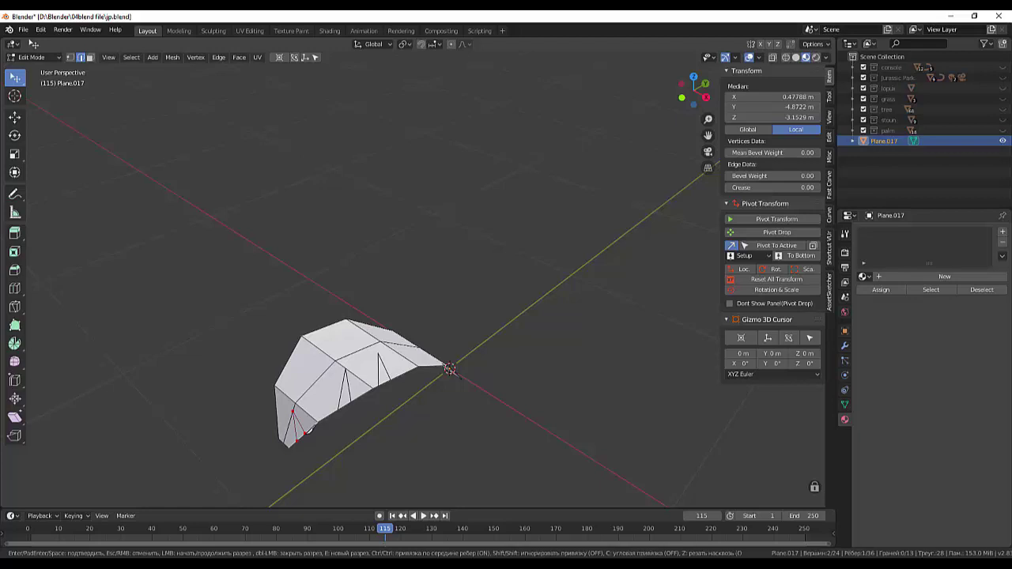
key("Escape")
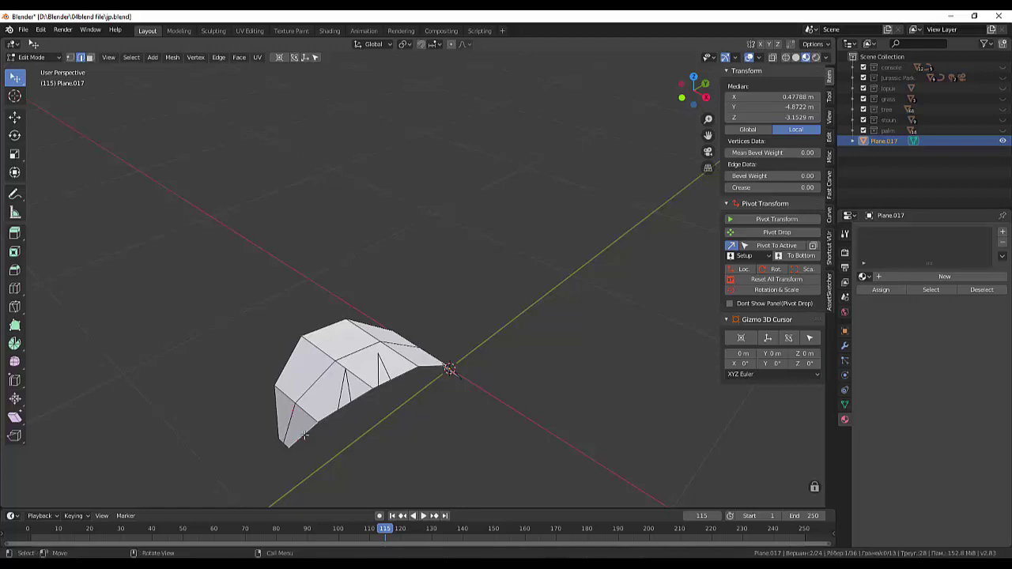
- Knife two more V notches into the leaf's lower edge
key("k")
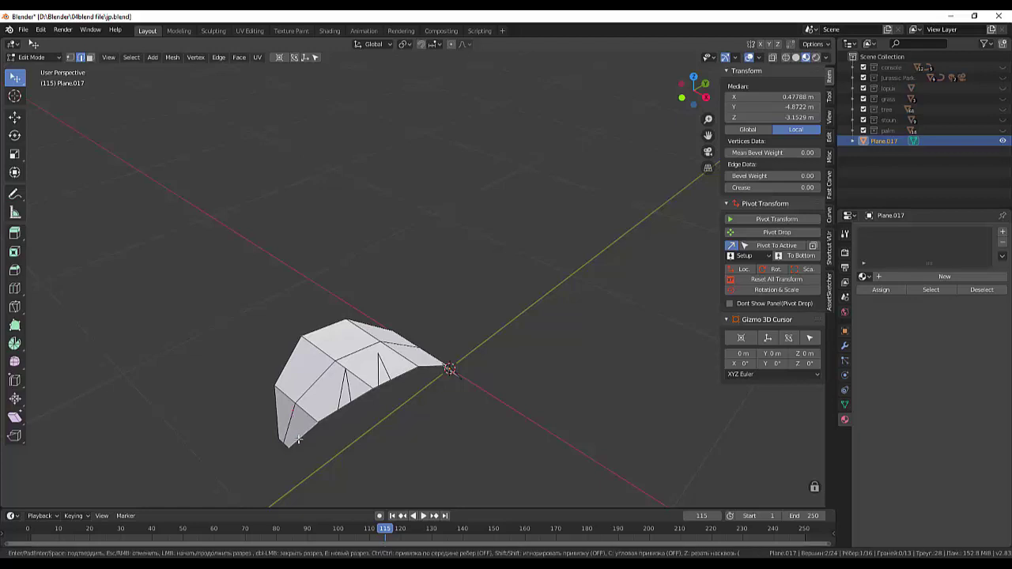
left_click(295, 442)
left_click(299, 416)
left_click(303, 435)
key("Return")
left_click(323, 421)
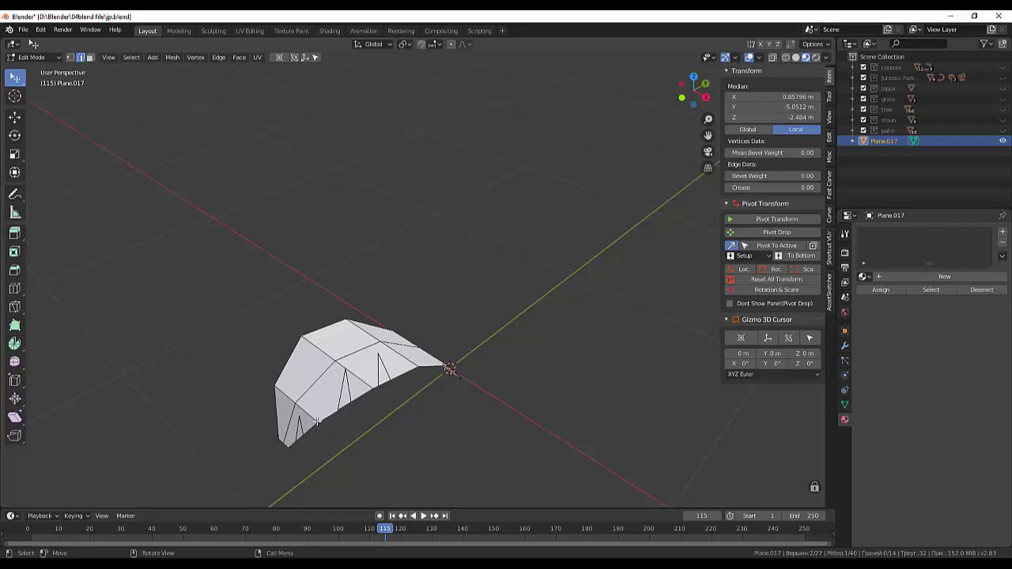
key("k")
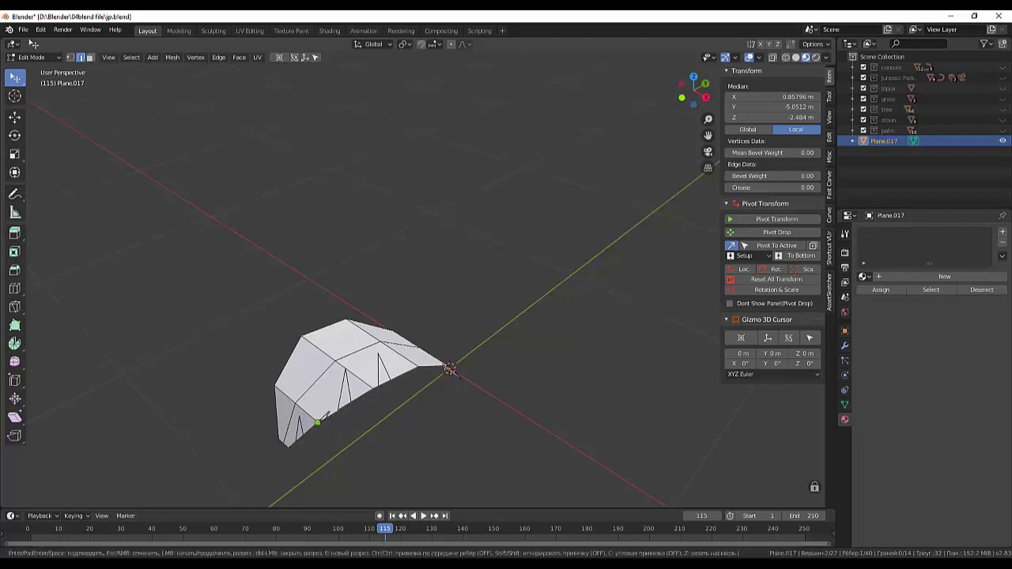
left_click(323, 415)
left_click(322, 389)
left_click(328, 417)
key("Return")
- Cut three further V notches along the lower edge, continuing the serrated outline
mouse_move(406, 440)
middle_mouse_down()
mouse_move(398, 461)
mouse_move(375, 462)
mouse_move(370, 446)
middle_mouse_up()
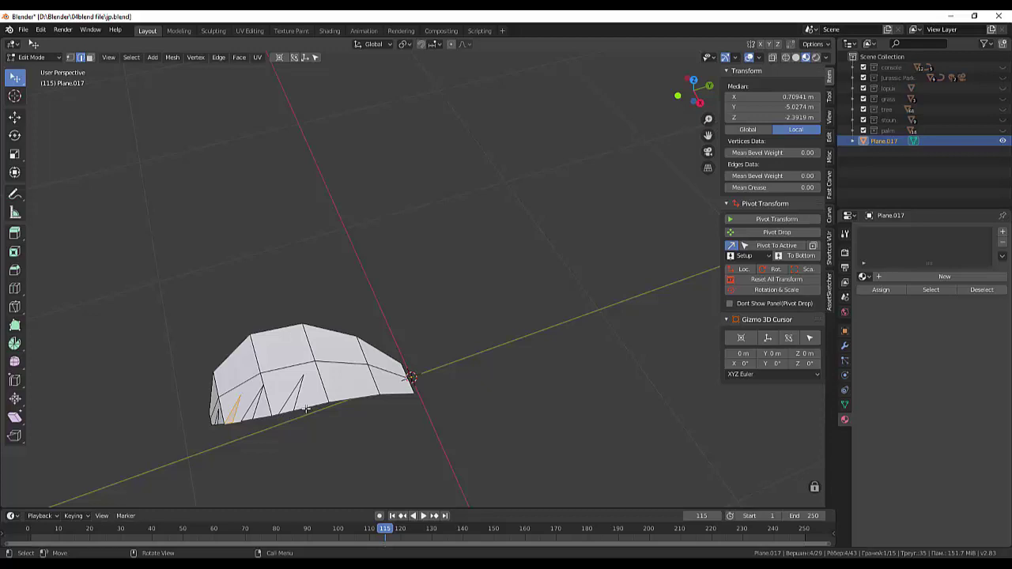
key("k")
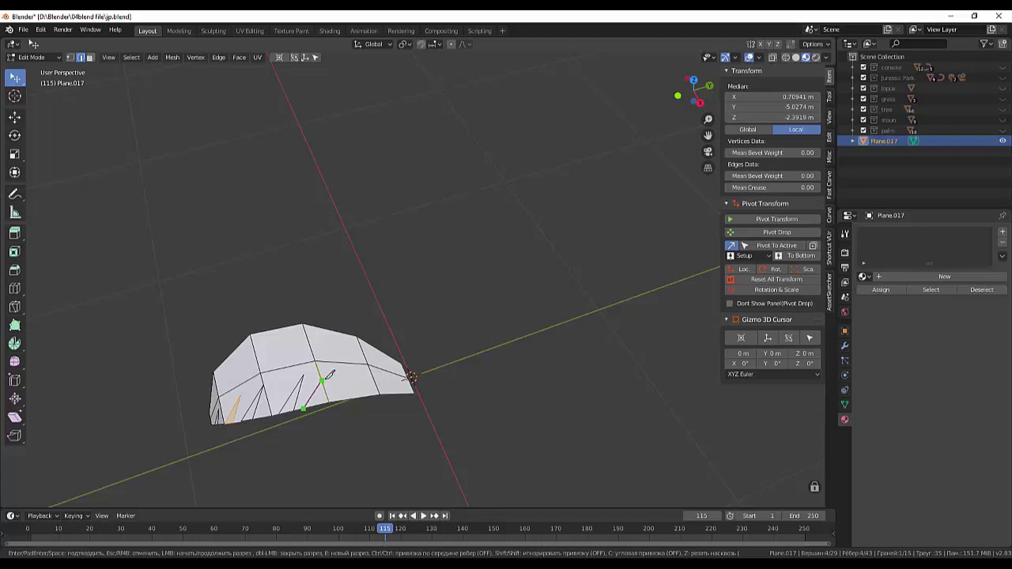
left_click(321, 381)
left_click(316, 405)
key("Return")
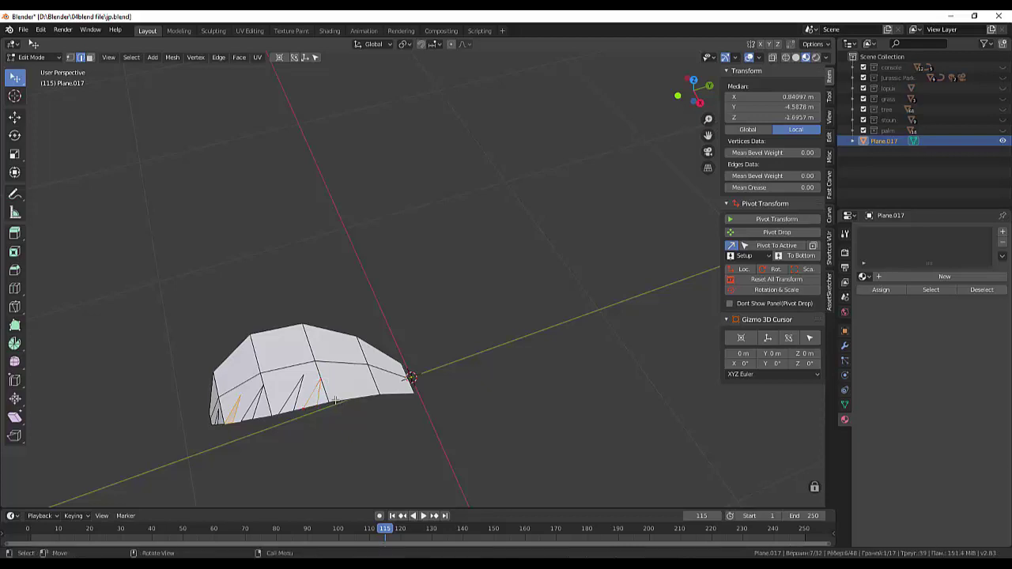
key("k")
left_click(335, 401)
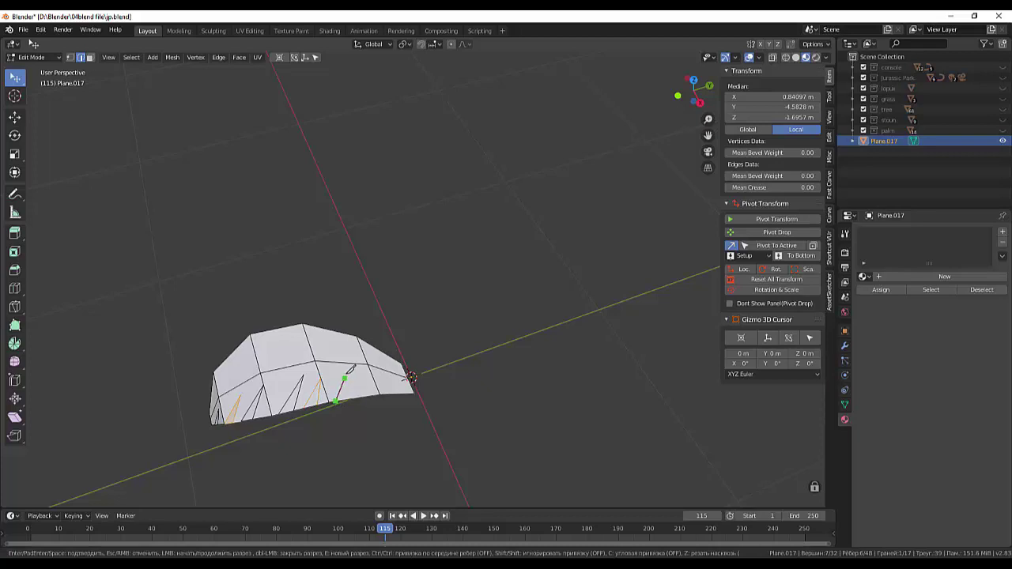
left_click(346, 371)
key("Return")
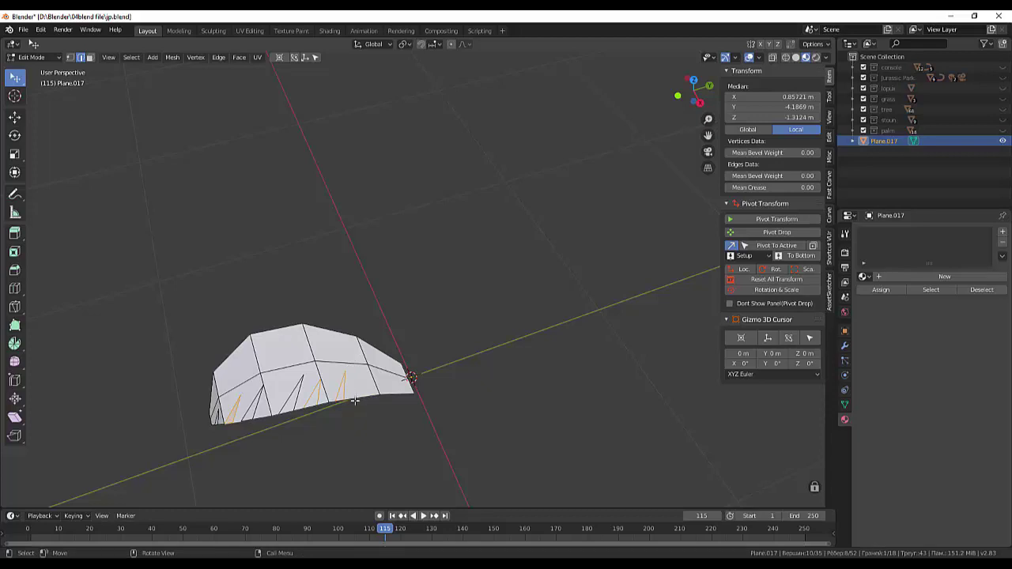
left_click(360, 398)
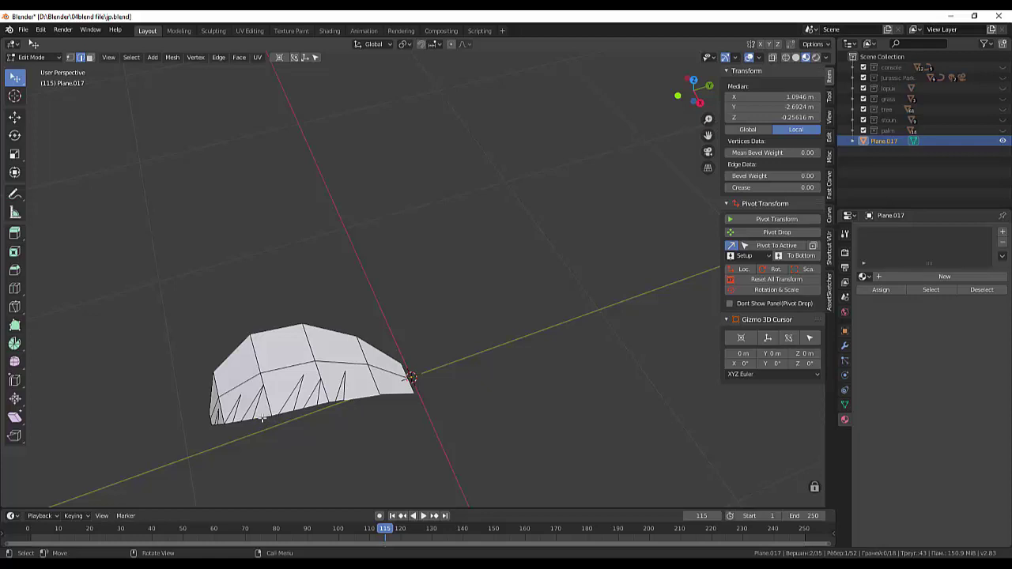
key("k")
left_click(261, 418)
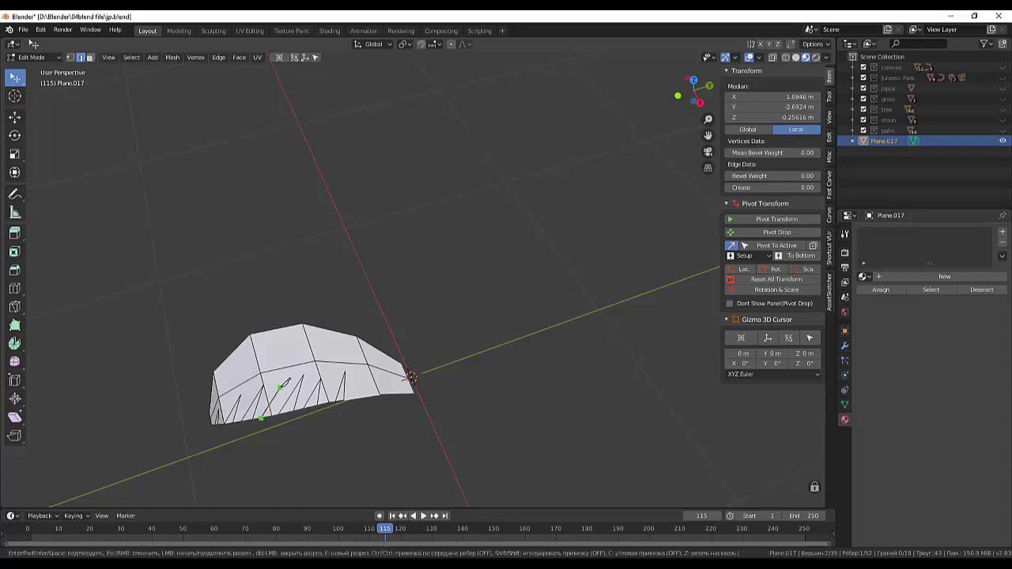
left_click(280, 388)
key("Return")
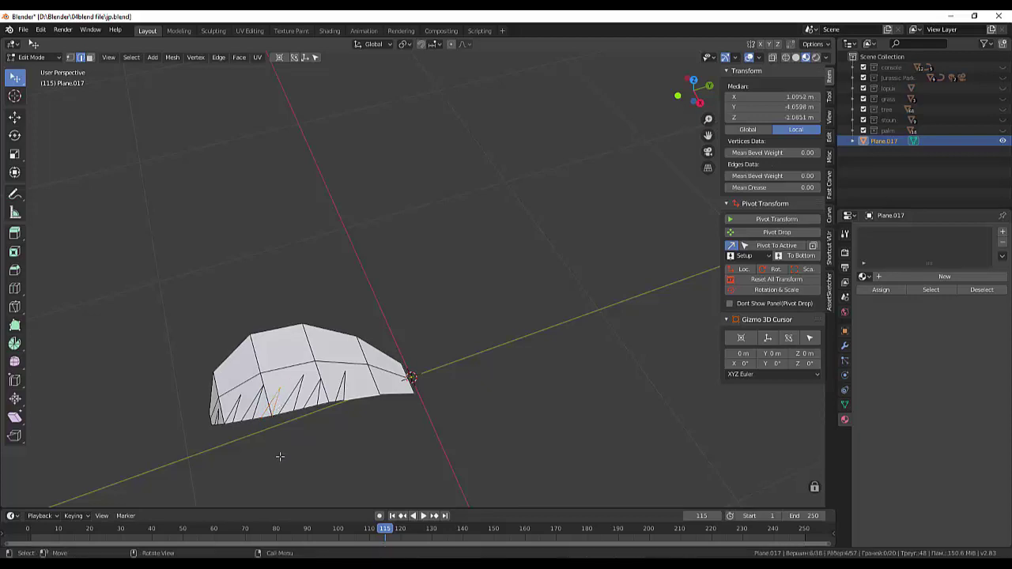
left_click(281, 456)
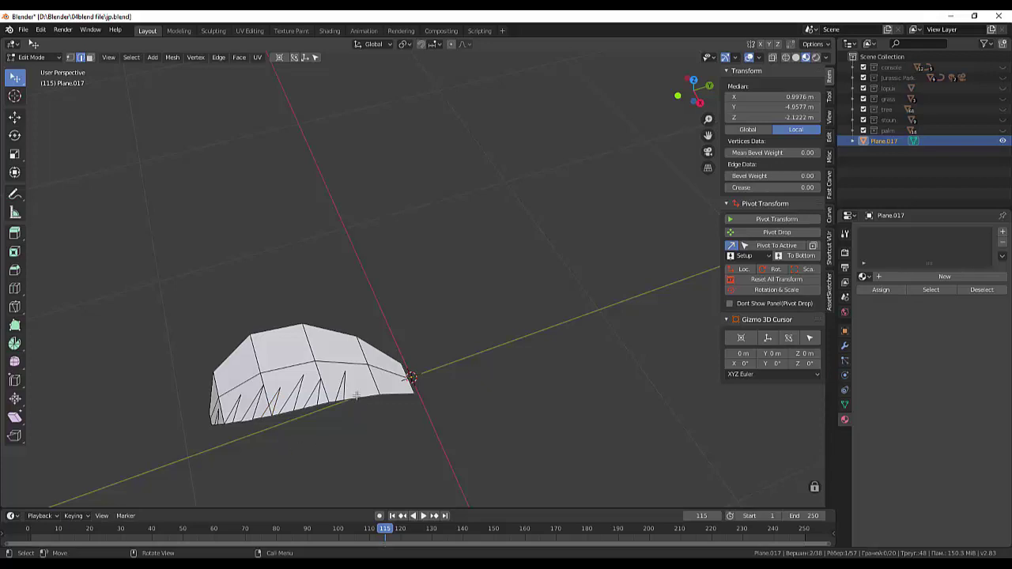
- Add the final two notches on the lower edge beside the leaf's tip
key("k")
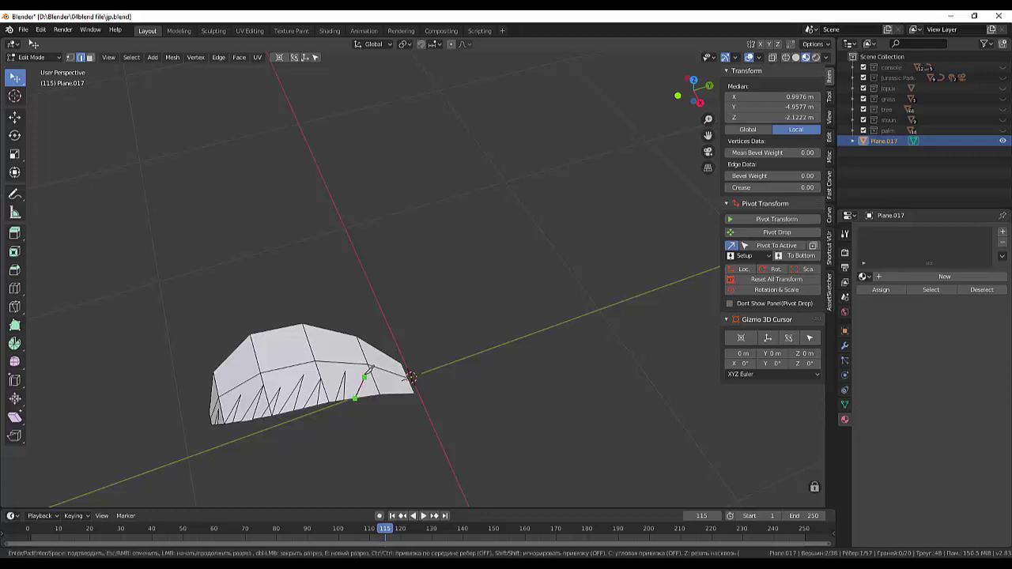
left_click(362, 374)
left_click(364, 393)
key("Return")
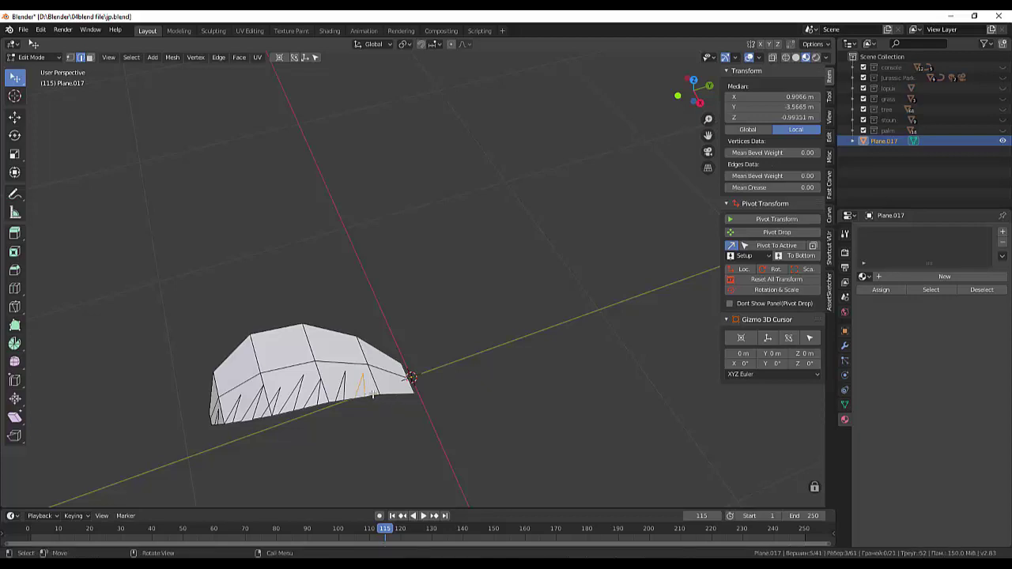
key("k")
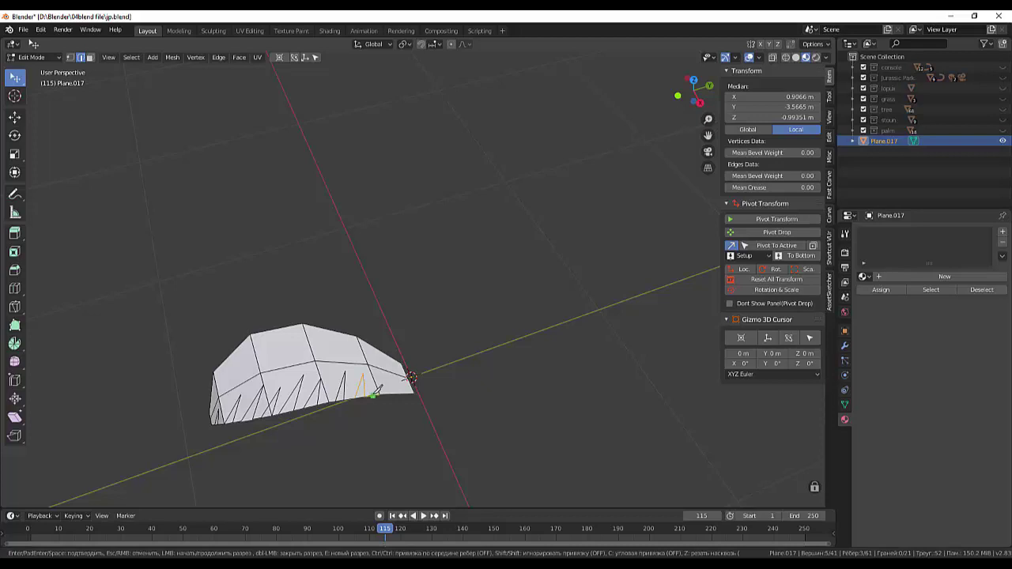
left_click(378, 391)
left_click(382, 378)
key("Return")
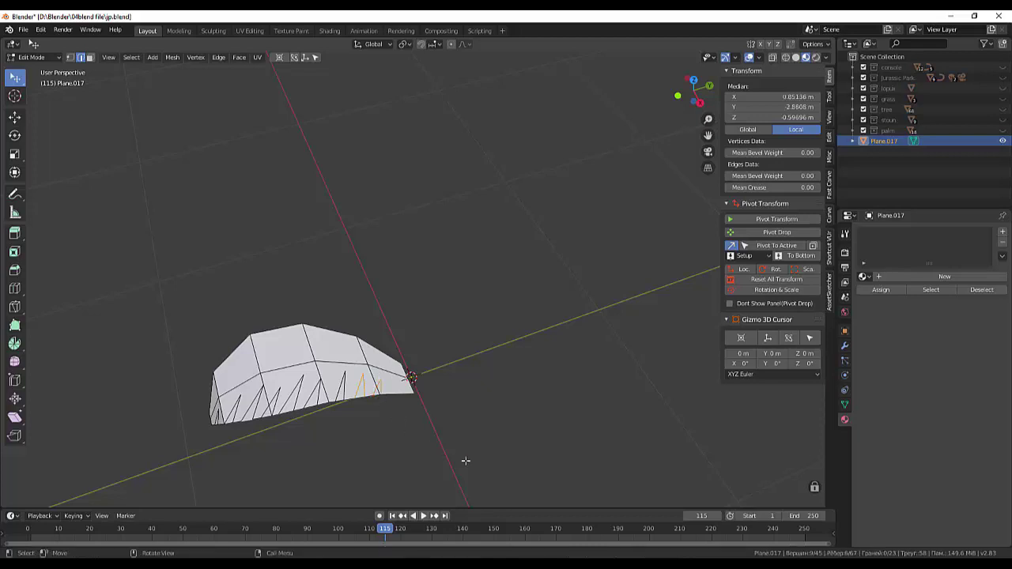
- Knife-cut a V-shaped notch across the lower leaf near its tip, then deselect
middle_click_drag(466, 461, 550, 439)
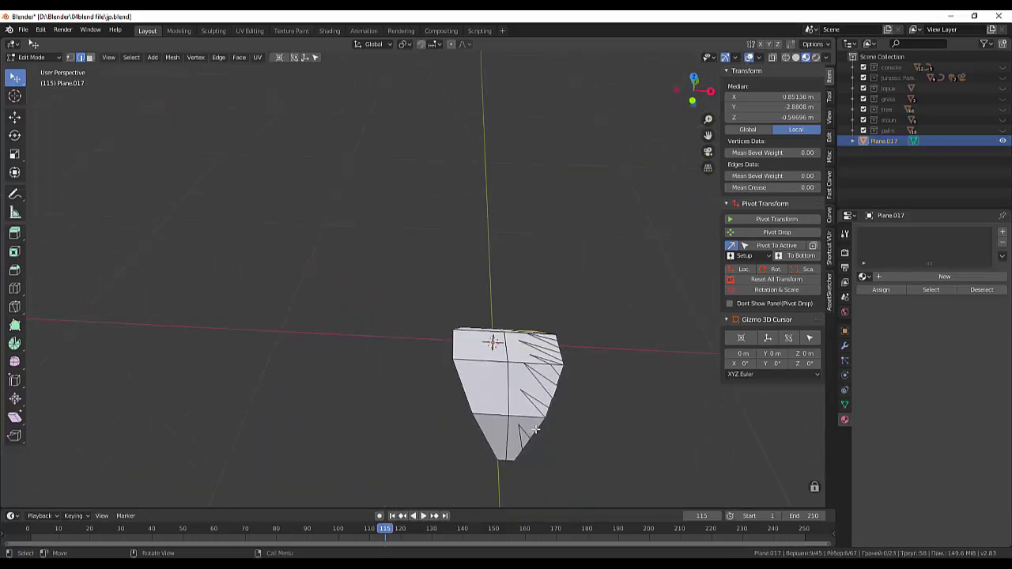
left_click(529, 422)
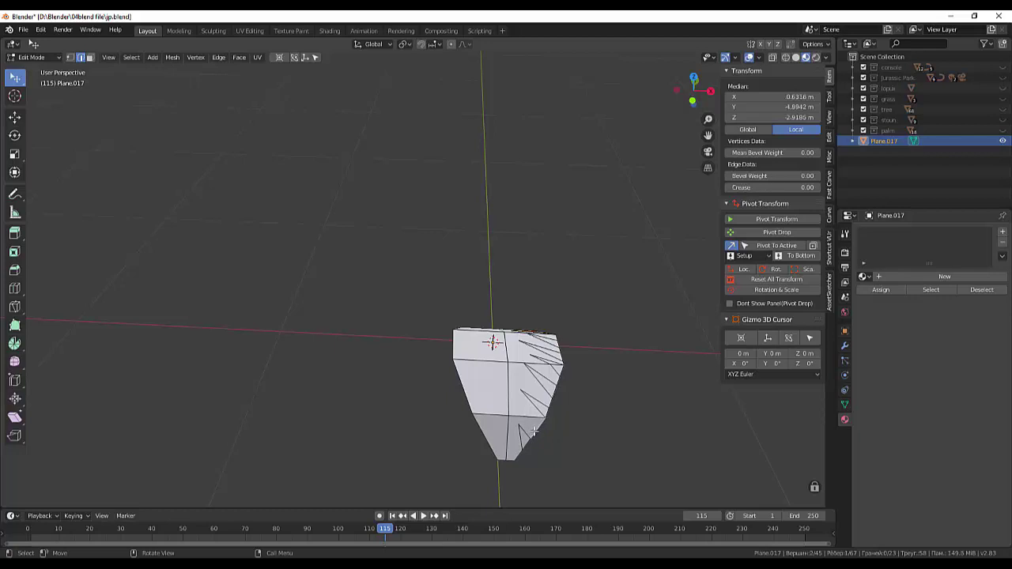
key("k")
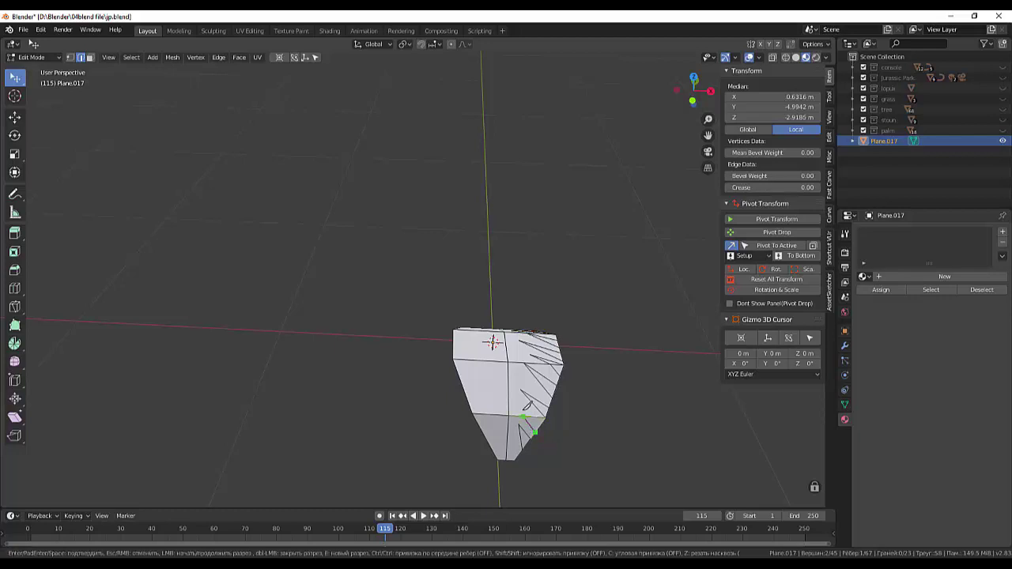
left_click(523, 412)
left_click(537, 427)
key("Return")
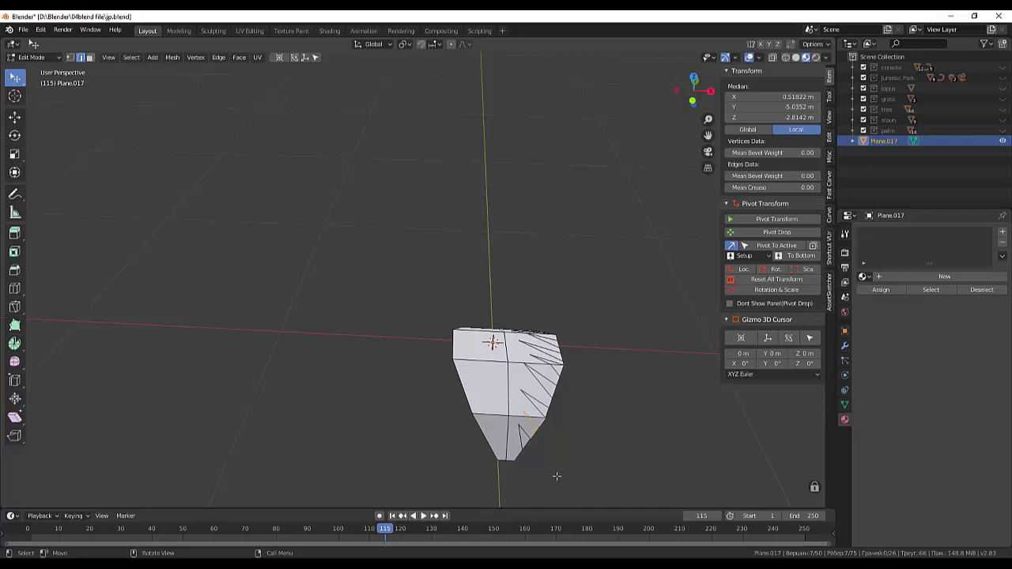
left_click(573, 471)
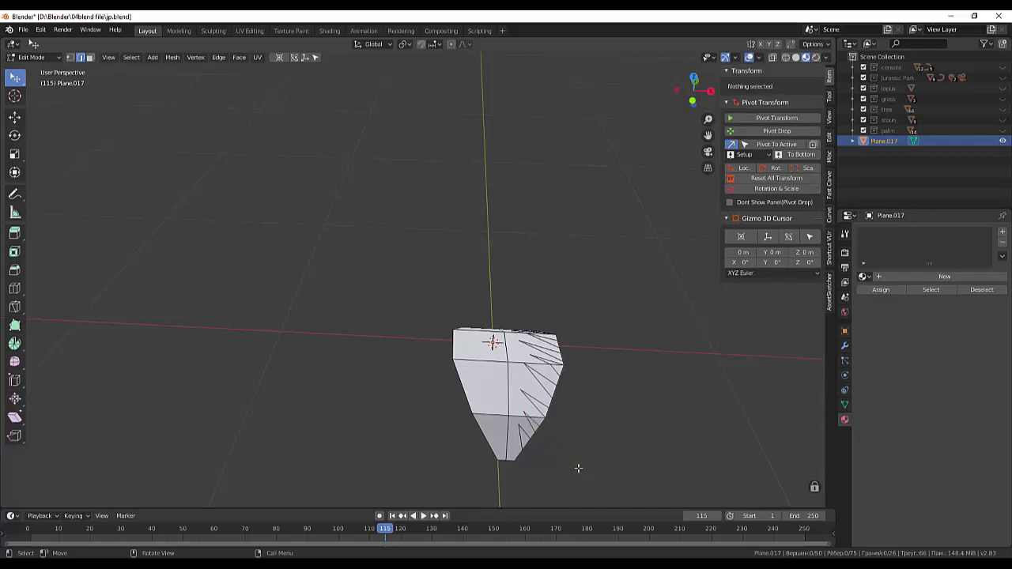
- In Vertex select, box-select the plain left half of the leaf and delete its vertices
mouse_move(580, 467)
middle_mouse_down()
mouse_move(574, 450)
mouse_move(533, 466)
mouse_move(578, 445)
mouse_move(575, 481)
middle_mouse_up()
scroll(575, 481, "down", 2)
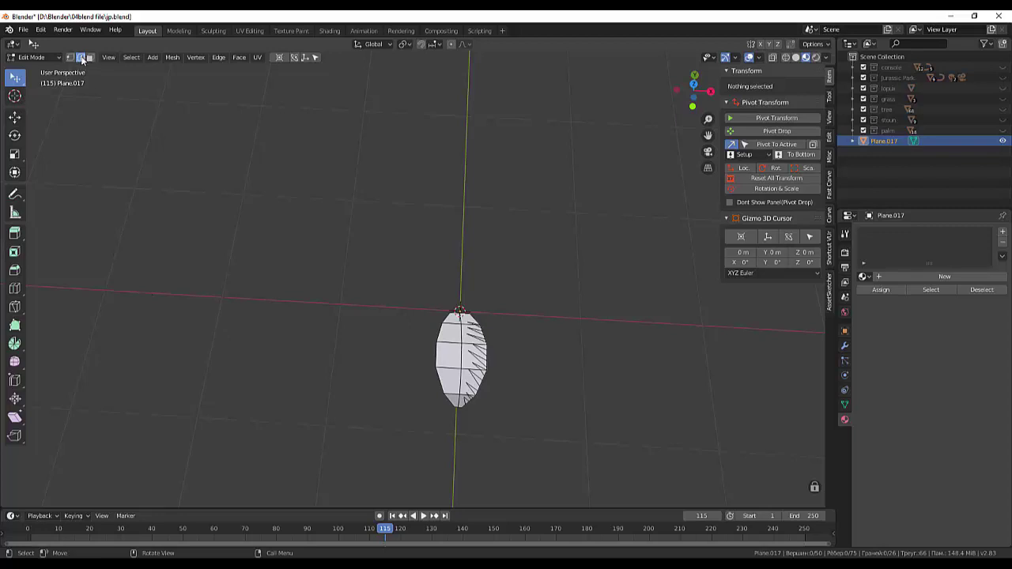
left_click(69, 58)
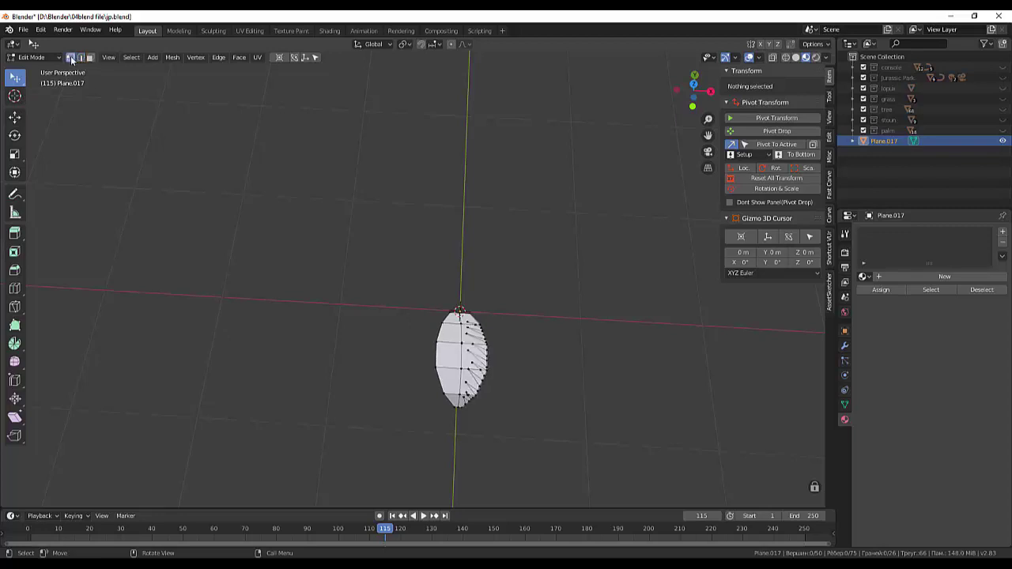
left_click(455, 301)
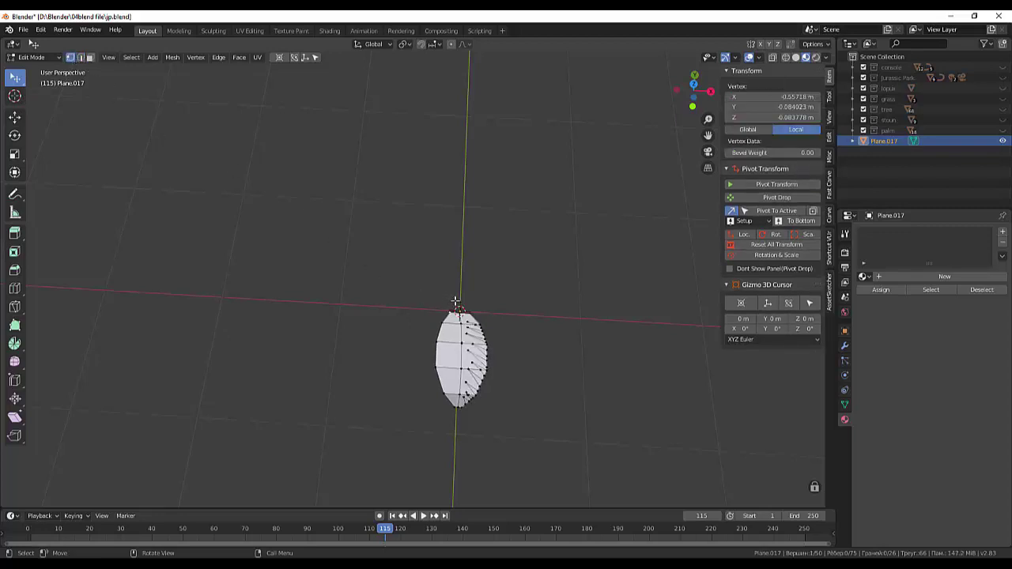
left_click_drag(457, 301, 409, 477)
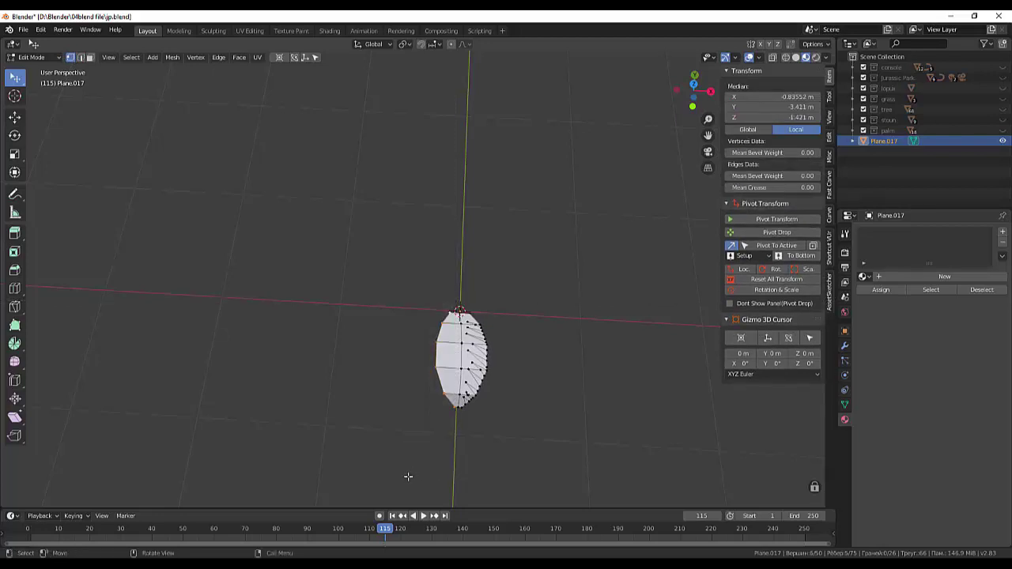
key("x")
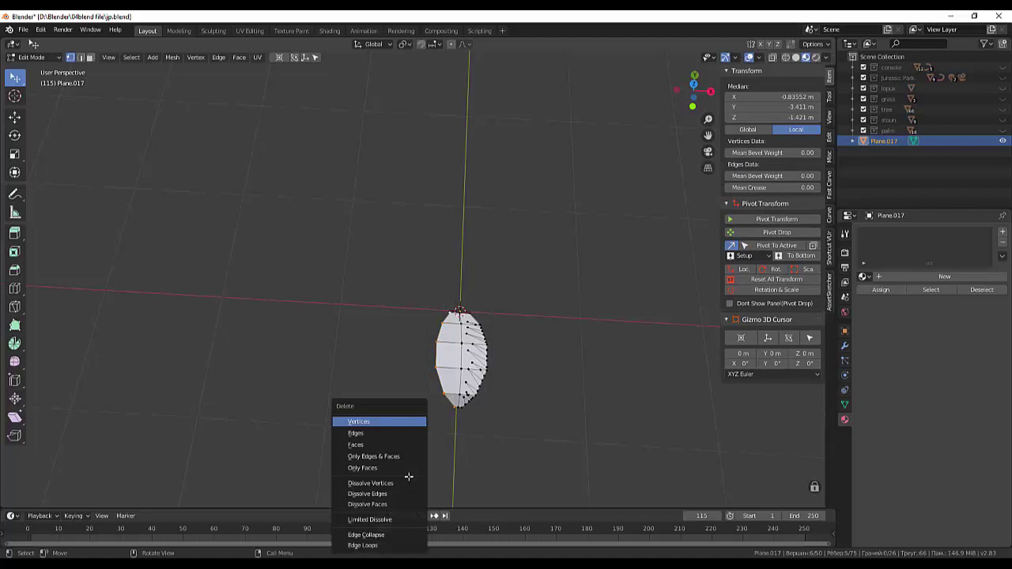
left_click(360, 424)
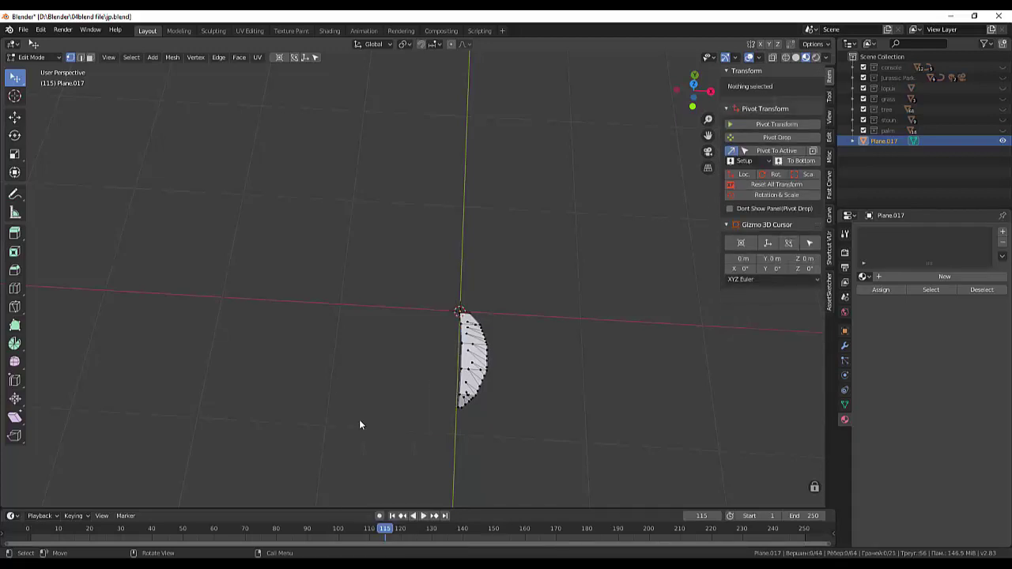
mouse_move(497, 409)
middle_mouse_down()
mouse_move(507, 390)
mouse_move(490, 404)
middle_mouse_up()
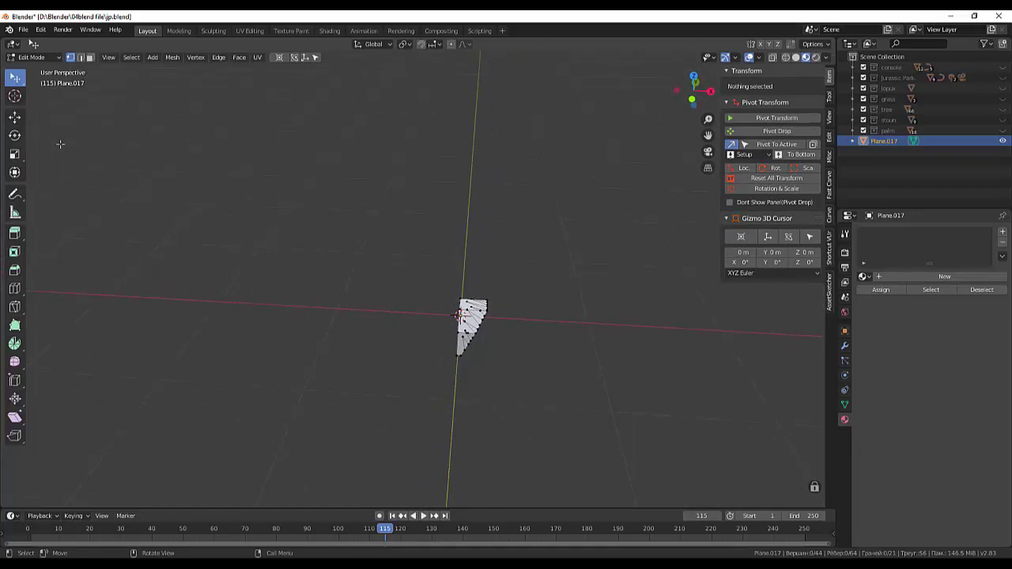
- In Object Mode, add a Mirror modifier on X and apply it to rebuild the full leaf
left_click(39, 58)
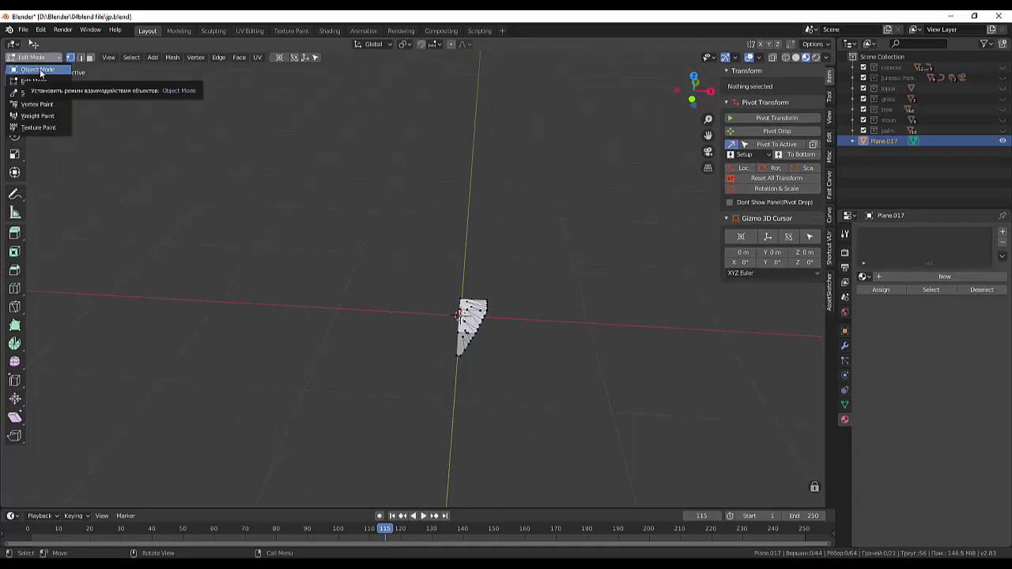
left_click(38, 70)
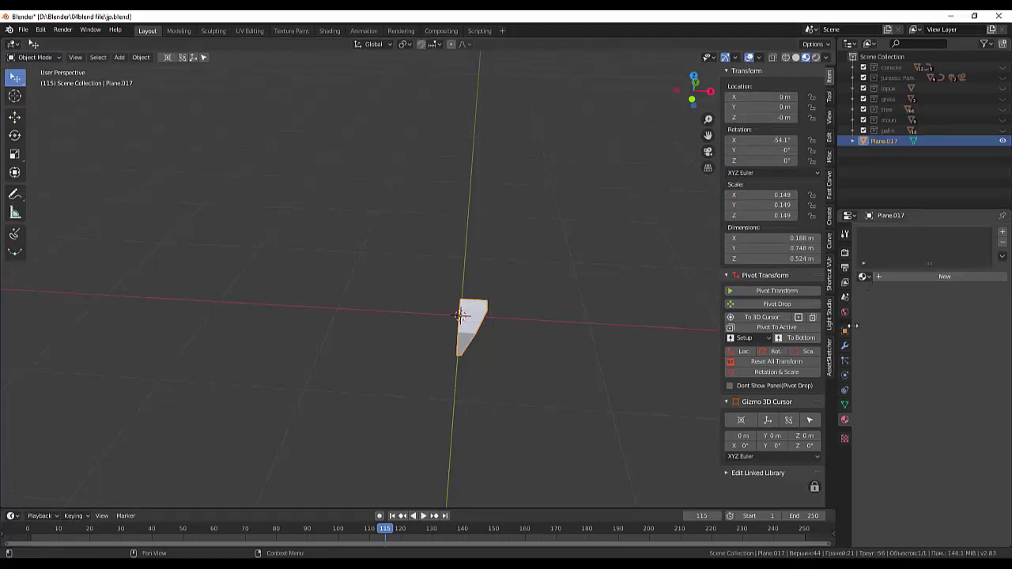
left_click(845, 345)
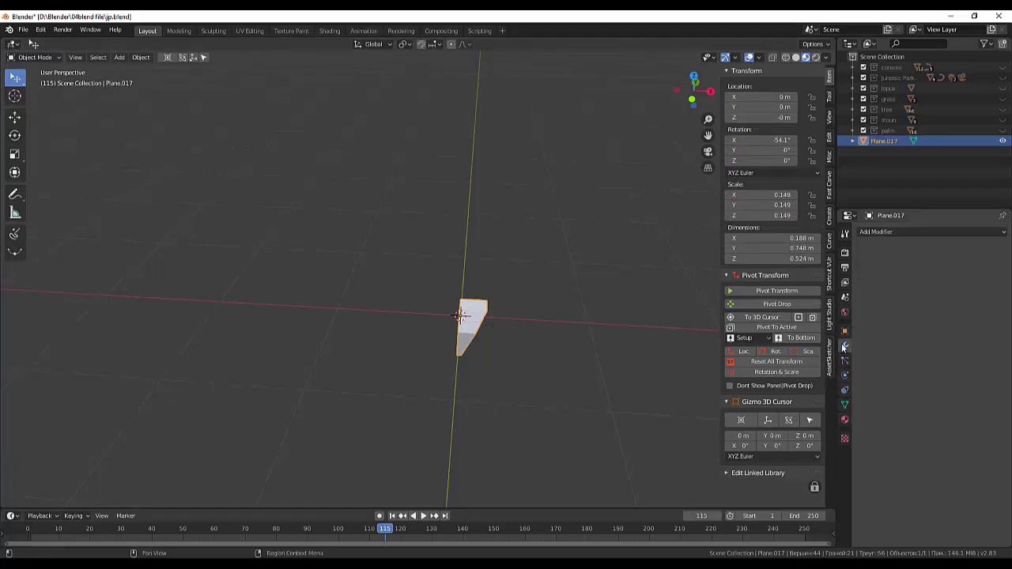
left_click(874, 232)
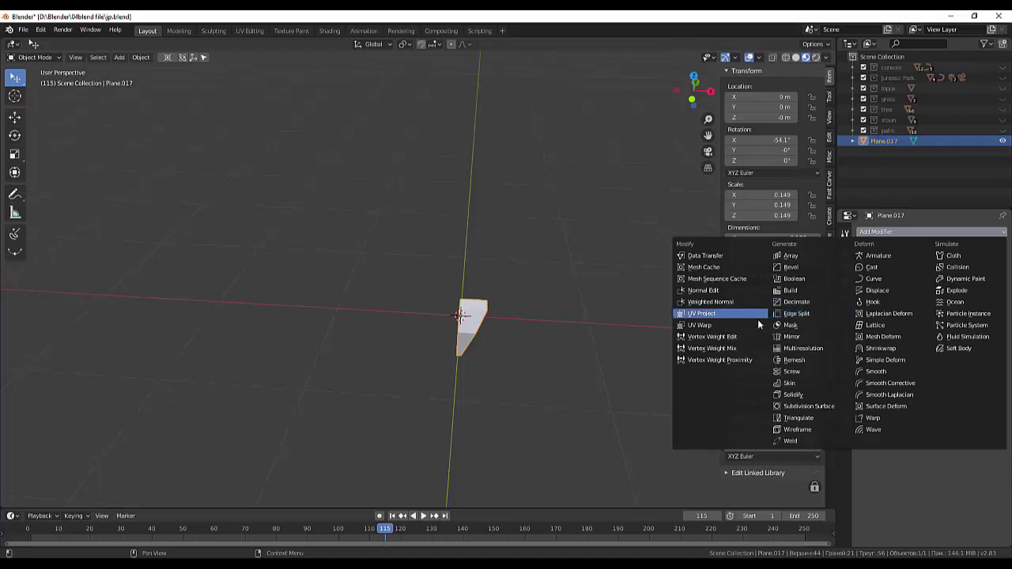
left_click(809, 340)
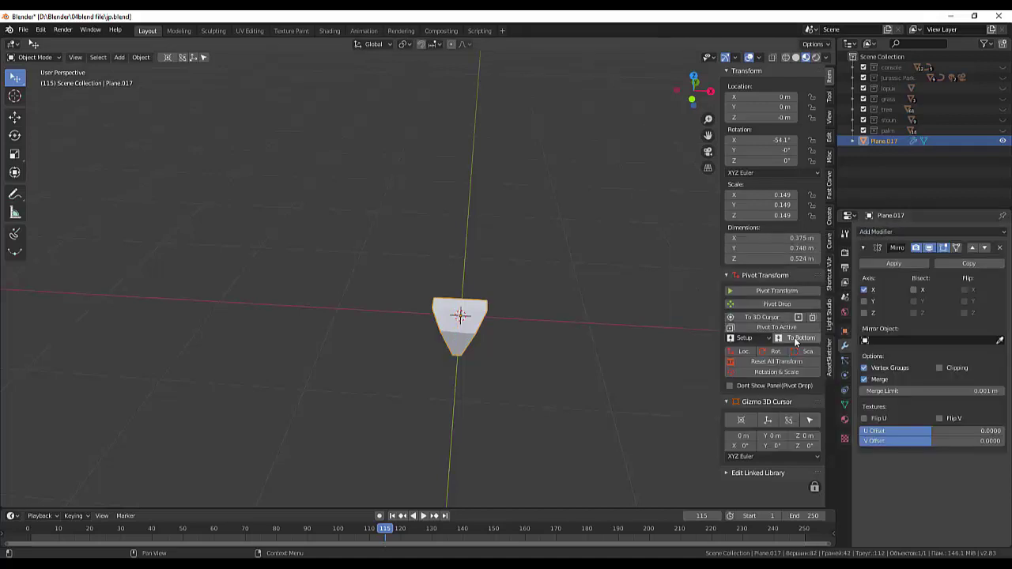
left_click(595, 387)
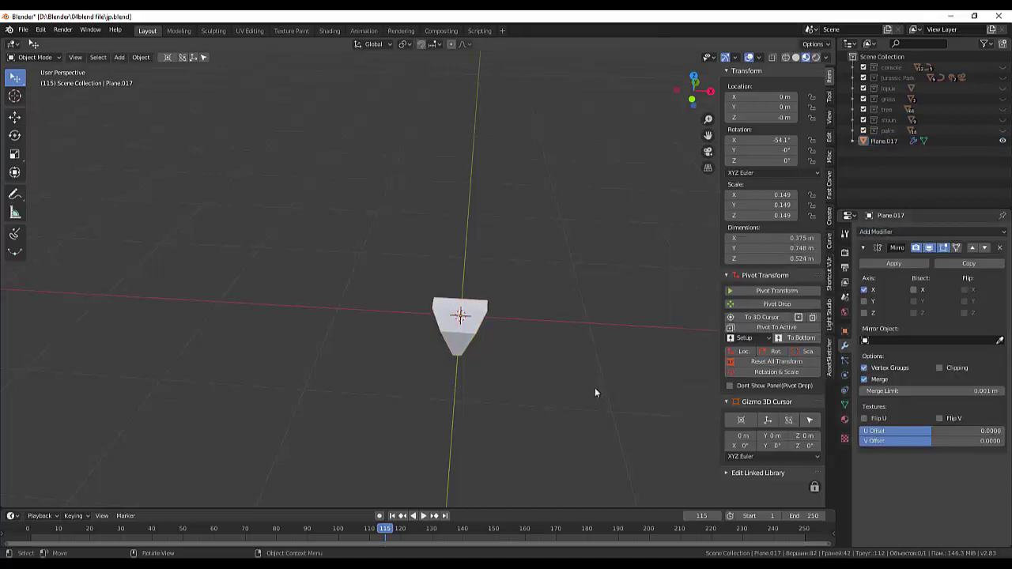
left_click(893, 265)
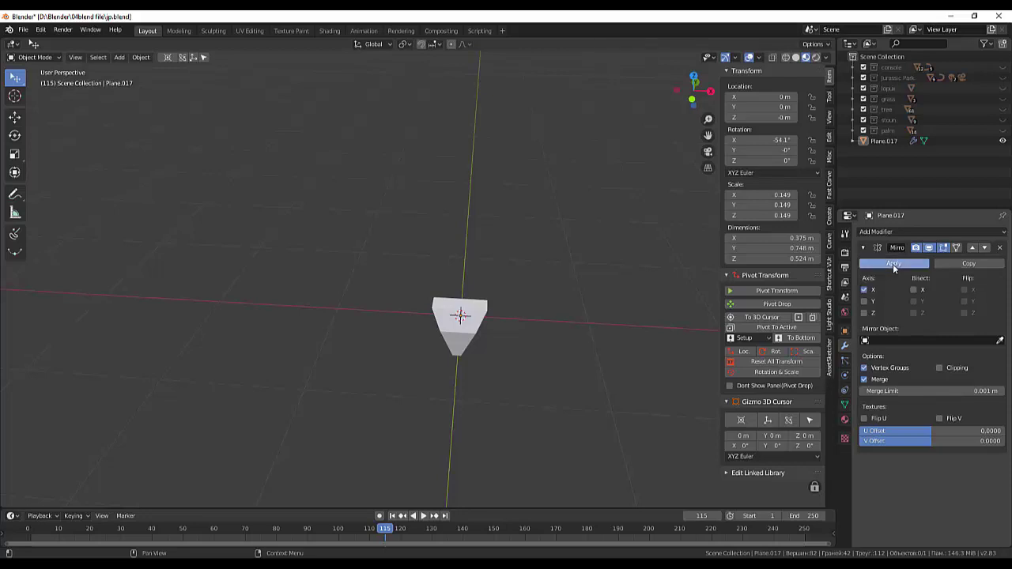
mouse_move(629, 357)
middle_mouse_down()
mouse_move(598, 401)
mouse_move(574, 391)
middle_mouse_up()
- Back in Edit Mode with Face select, pick the thin notch faces along one edge to the tip
left_click(48, 59)
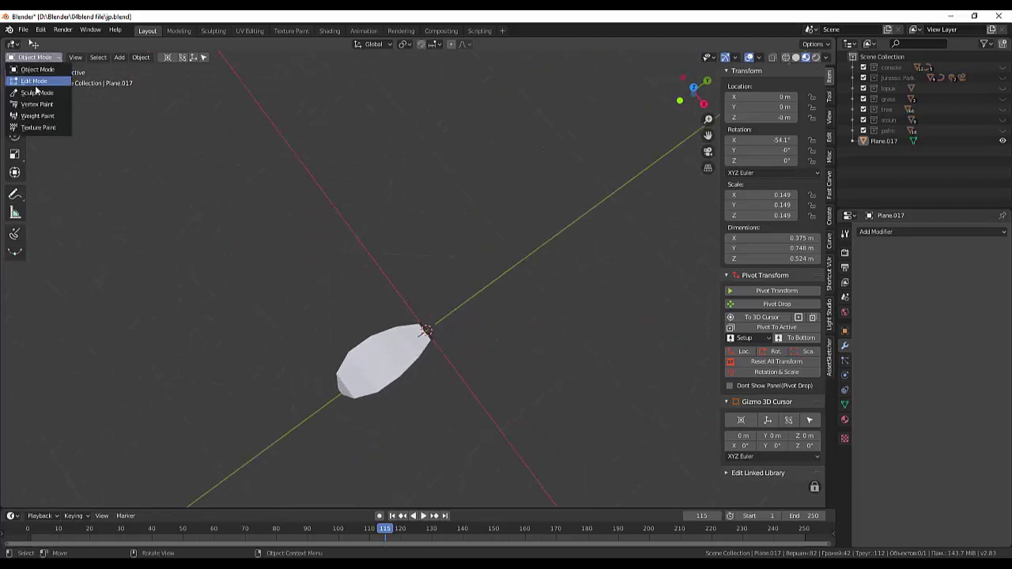
left_click(34, 82)
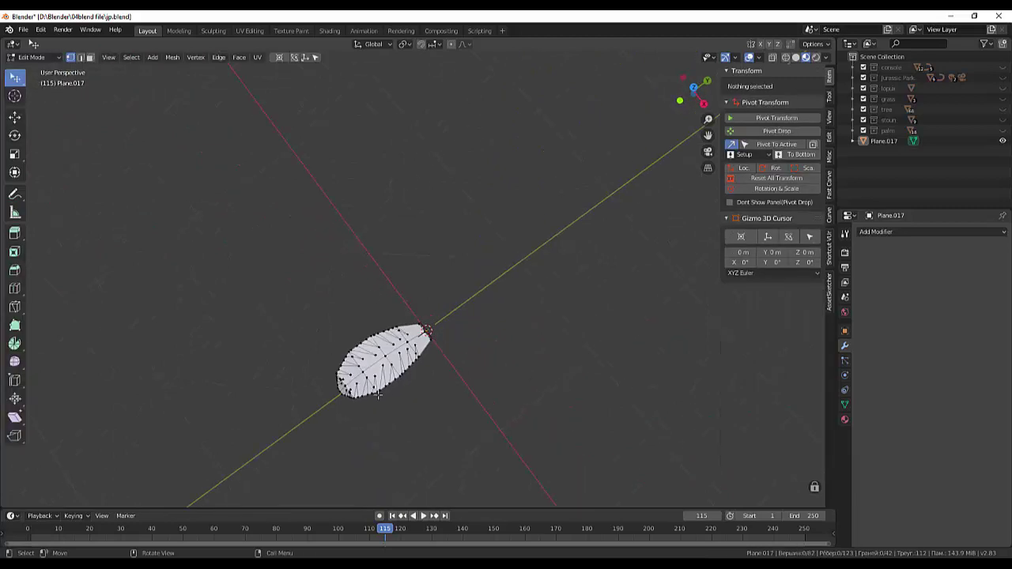
mouse_move(378, 394)
middle_mouse_down()
mouse_move(422, 404)
mouse_move(155, 248)
middle_mouse_up()
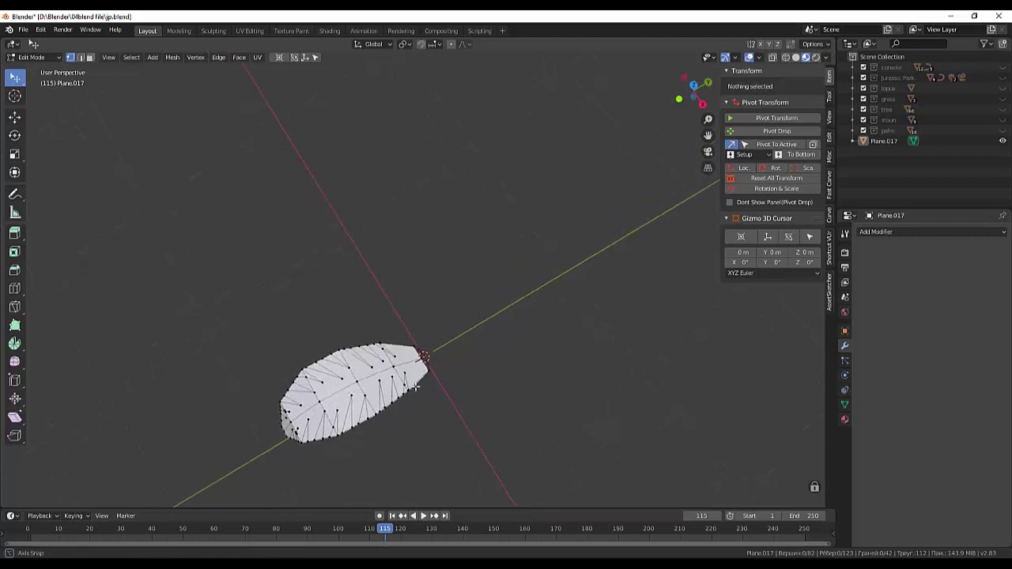
left_click(90, 58)
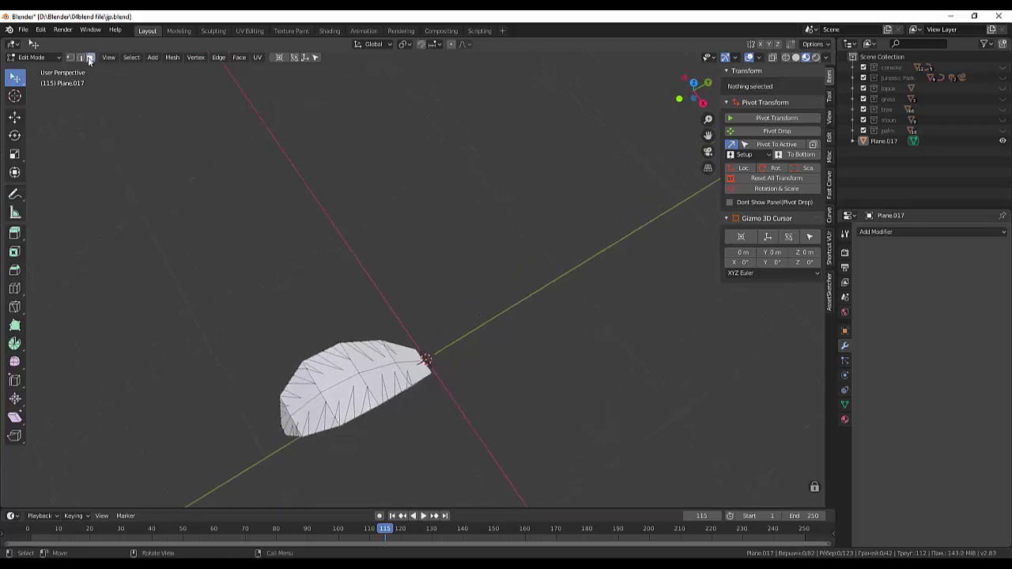
left_click(409, 385)
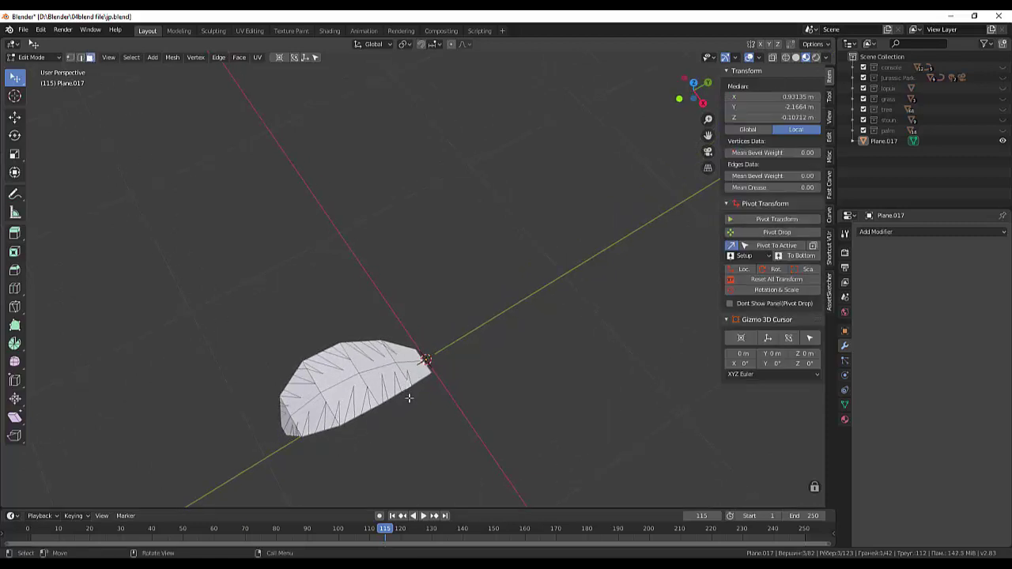
left_click(405, 394, "shift")
scroll(406, 393, "up", 4)
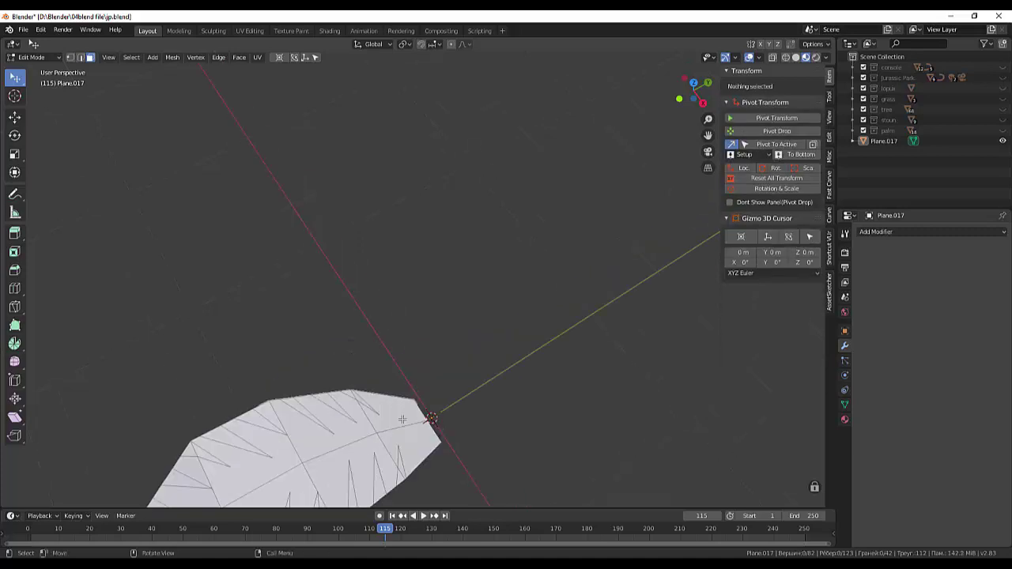
scroll(413, 303, "down", 2)
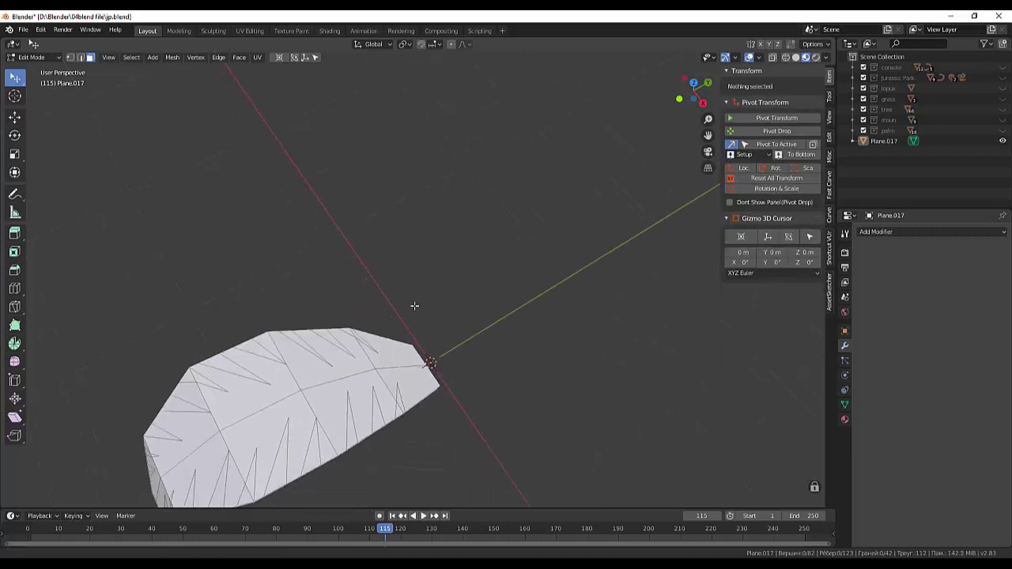
left_click(407, 355)
left_click(408, 352)
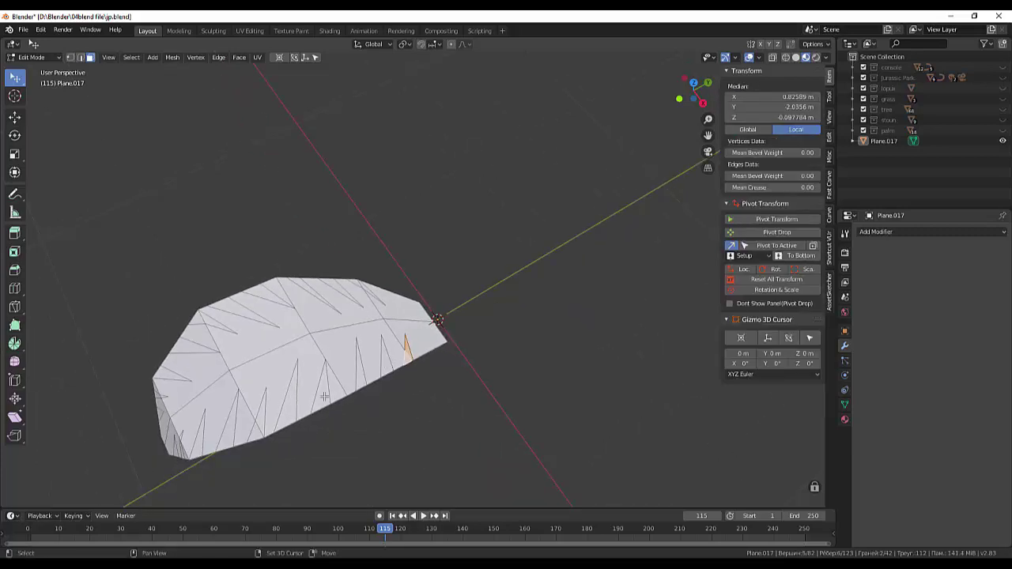
left_click(356, 372, "shift")
left_click(362, 372, "shift")
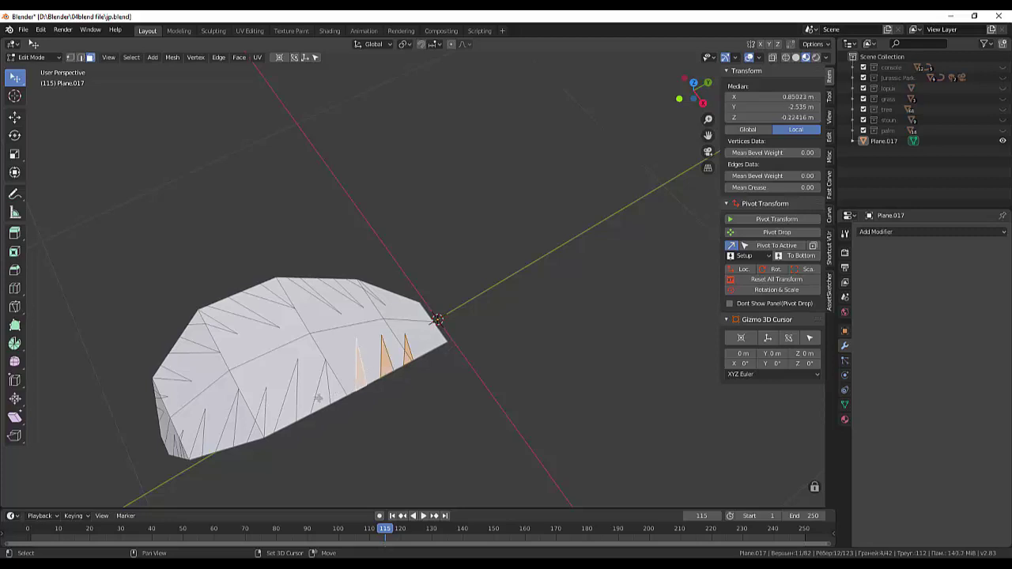
left_click(319, 399, "shift")
left_click(275, 420, "shift")
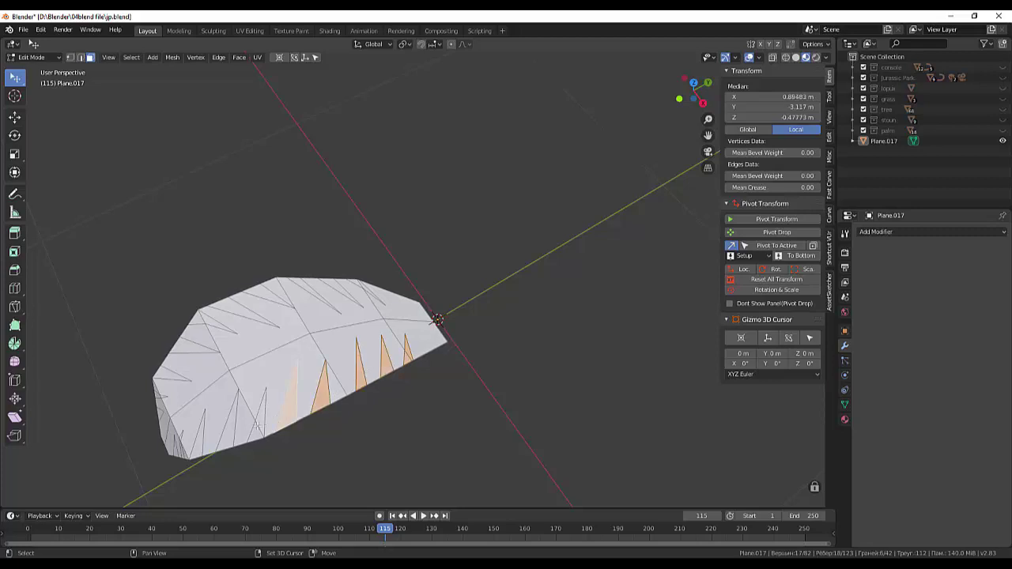
left_click(257, 426, "shift")
left_click(239, 436, "shift")
left_click(209, 443, "shift")
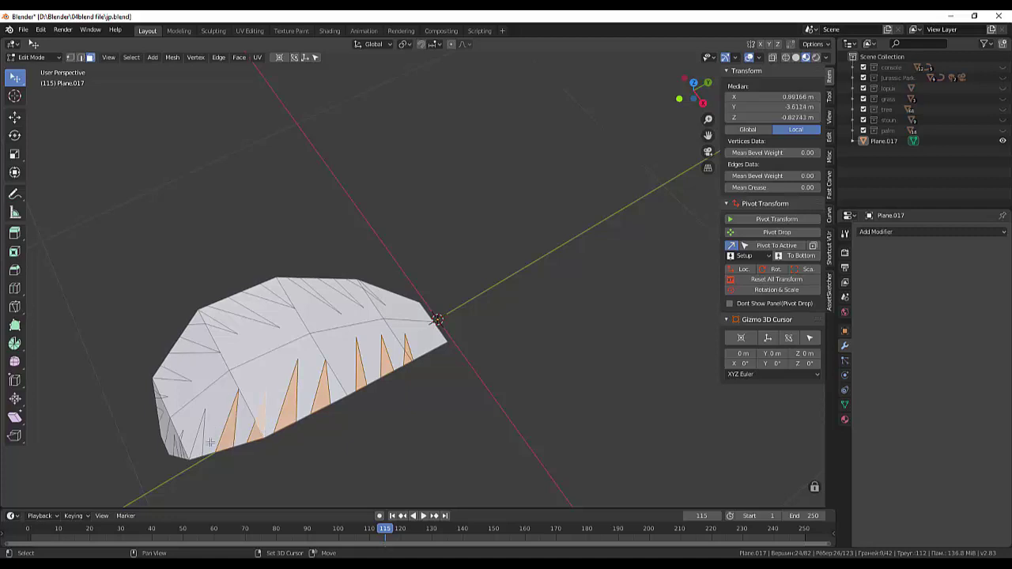
left_click(192, 442, "shift")
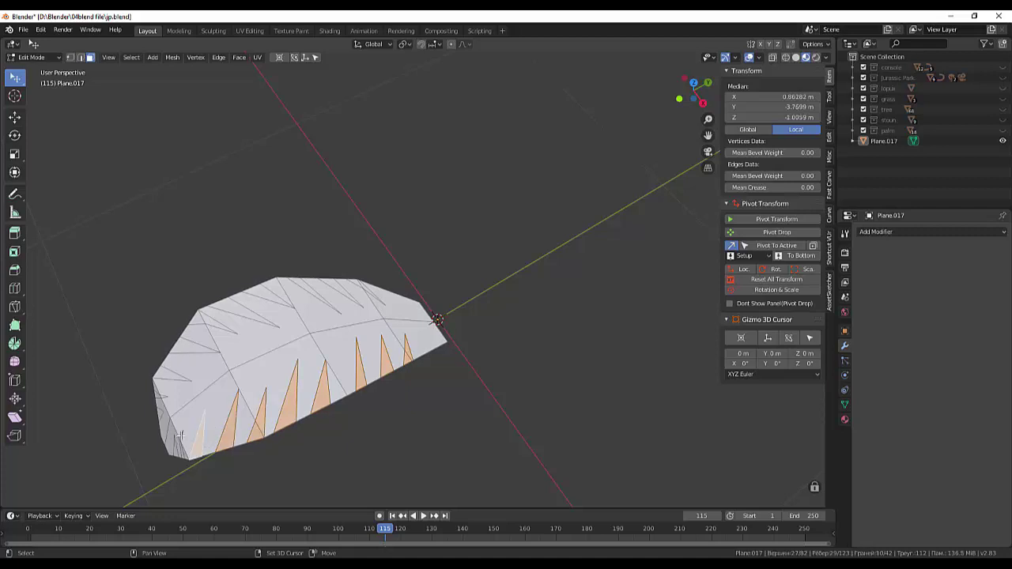
left_click(180, 448, "shift")
left_click(180, 445, "shift")
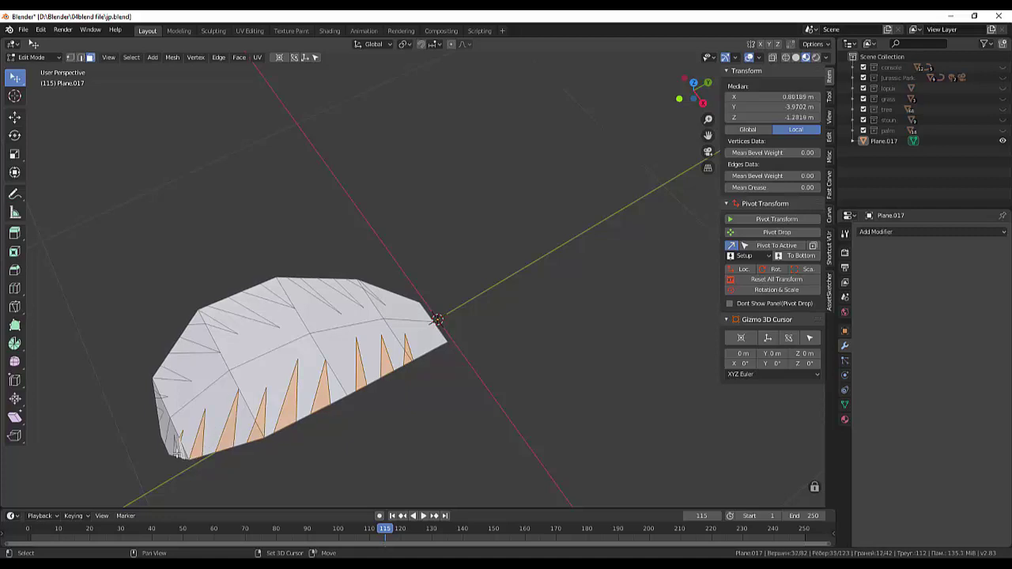
left_click(179, 449, "shift")
- Add the remaining notch faces along the lower and opposite leaf edges to the selection
mouse_move(212, 456)
middle_mouse_down()
mouse_move(262, 449)
mouse_move(287, 479)
middle_mouse_up()
left_click(390, 466, "shift")
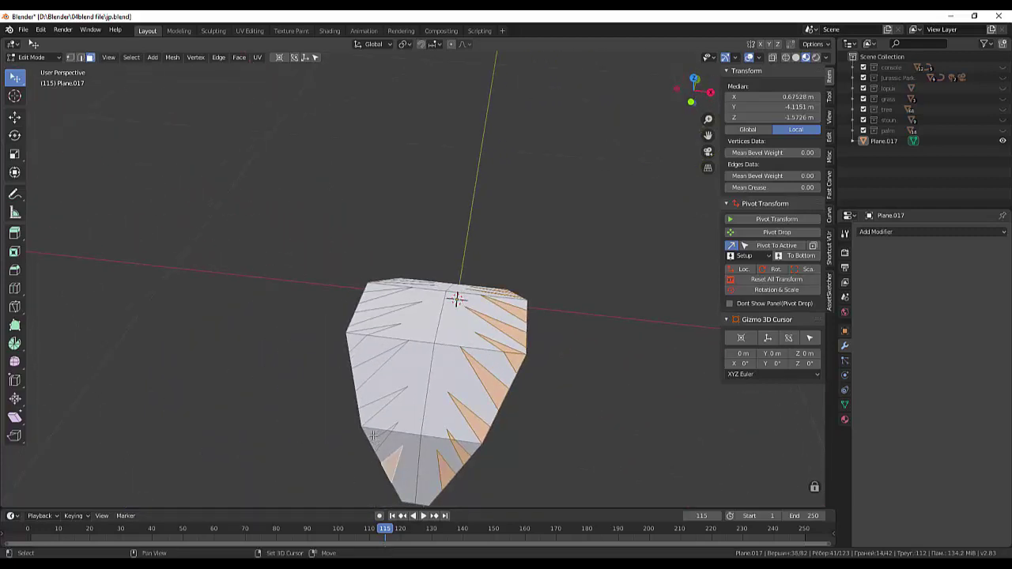
left_click(375, 445, "shift")
left_click(362, 395, "shift")
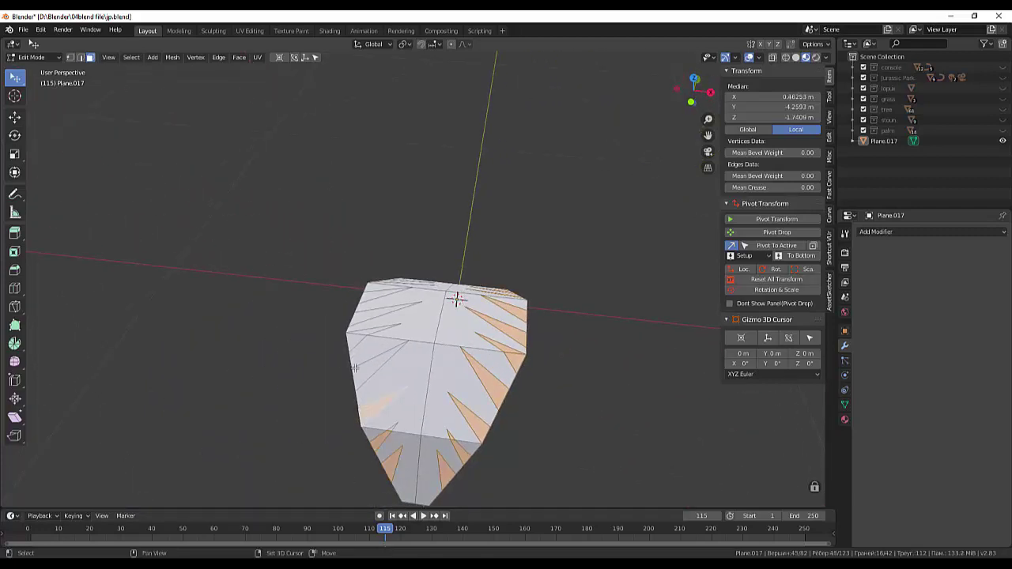
left_click(361, 378, "shift")
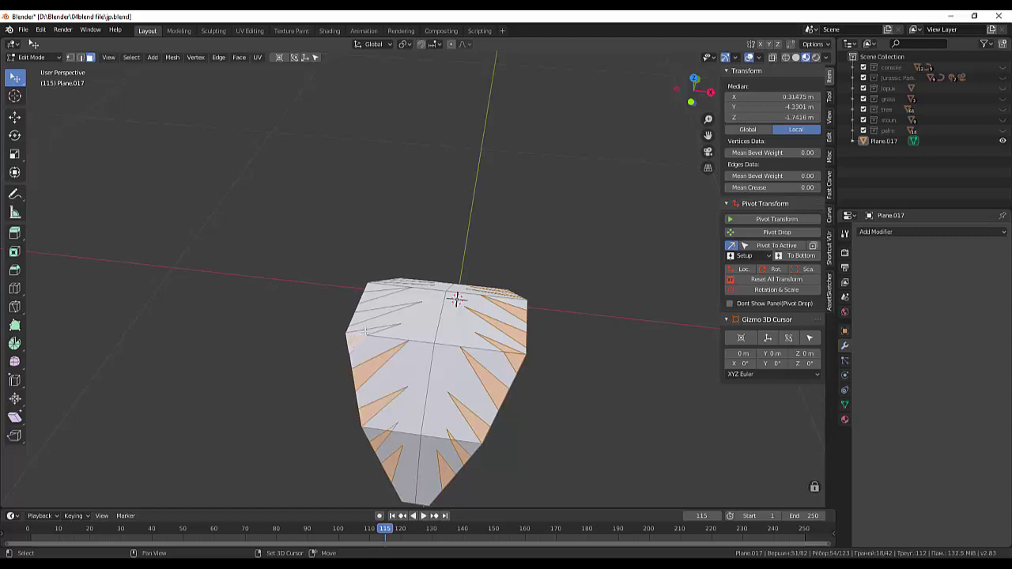
left_click(365, 330, "shift")
middle_click_drag(365, 330, 511, 411)
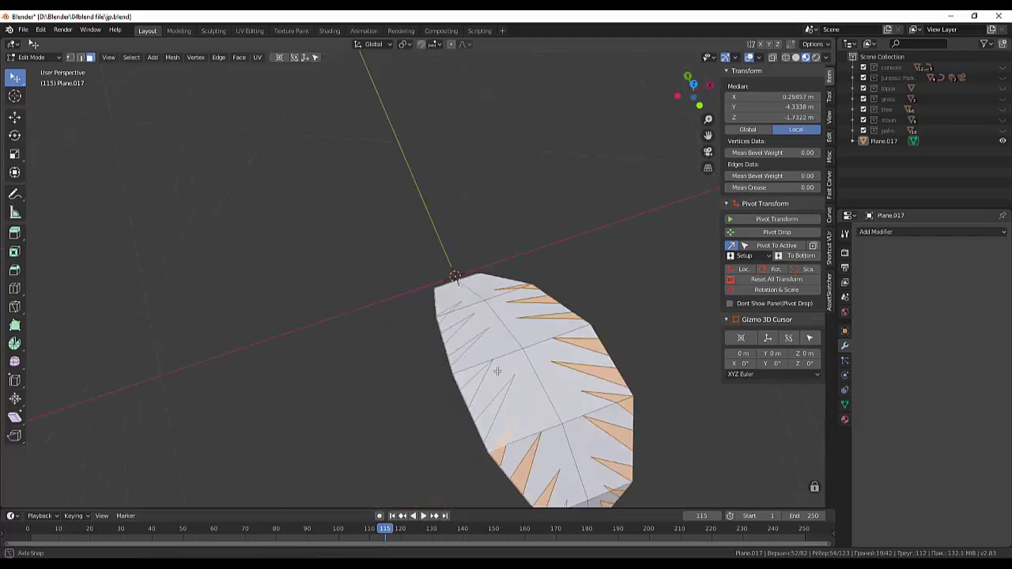
left_click(523, 391, "shift")
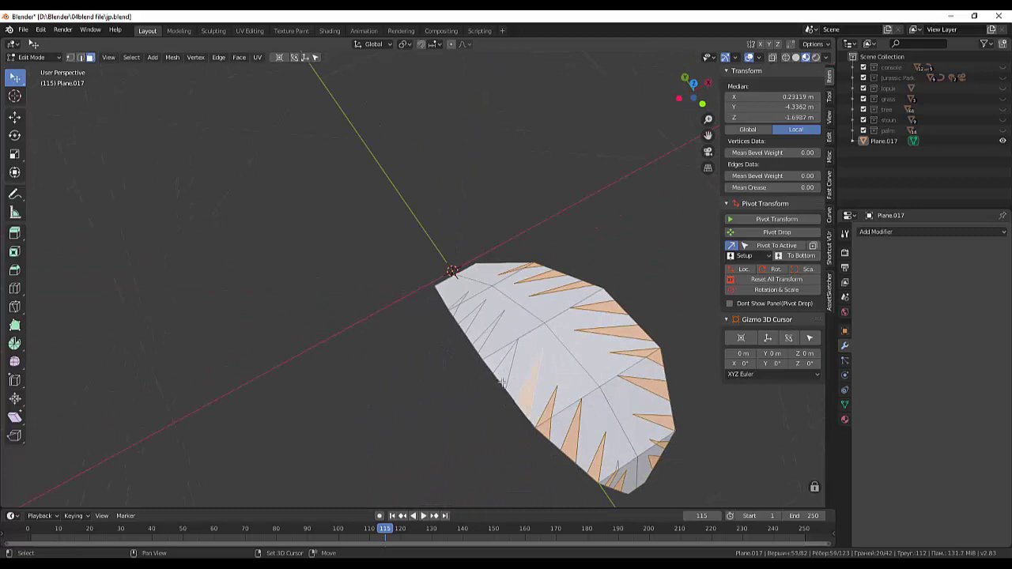
left_click(507, 370, "shift")
left_click(473, 328, "shift")
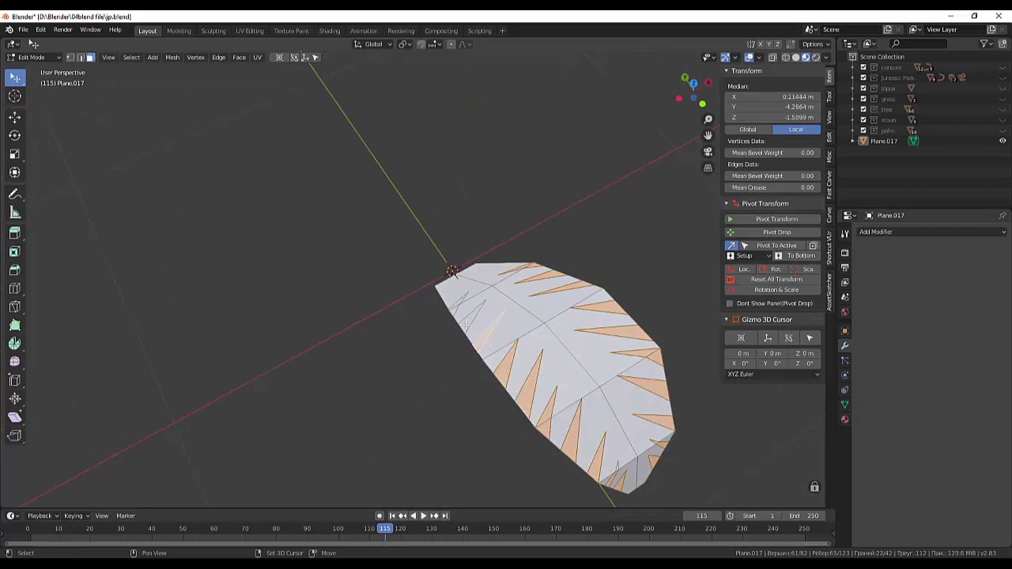
left_click(459, 316, "shift")
left_click(453, 310, "shift")
left_click(458, 304, "shift")
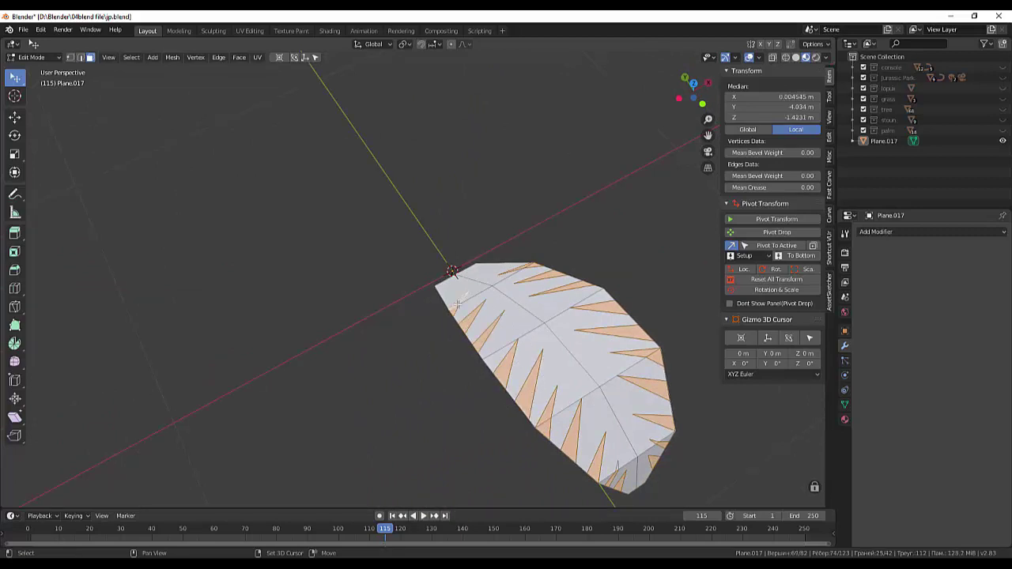
middle_click_drag(460, 311, 439, 348)
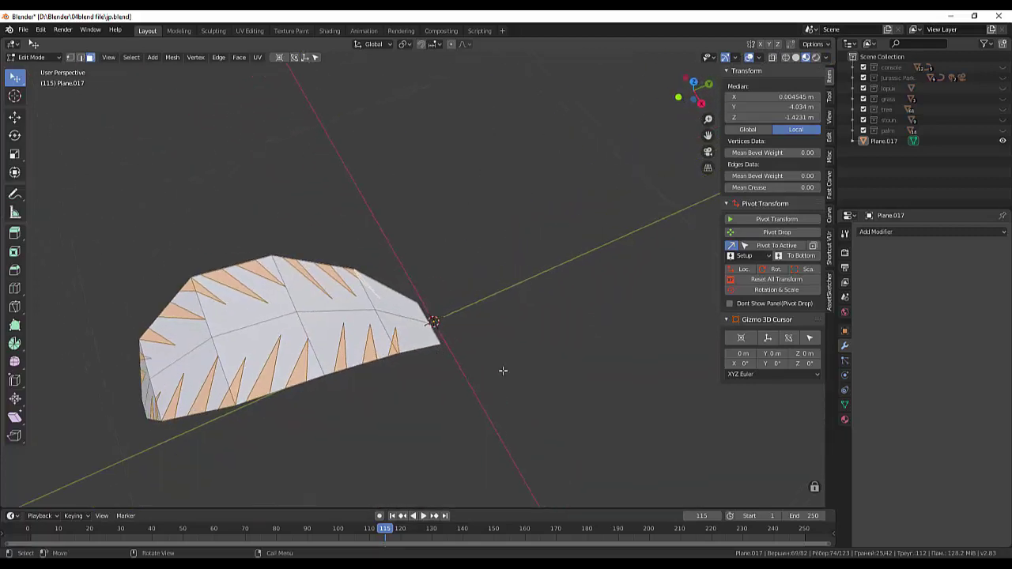
- Delete the selected notch faces, leaving open serrations along the leaf
key("x")
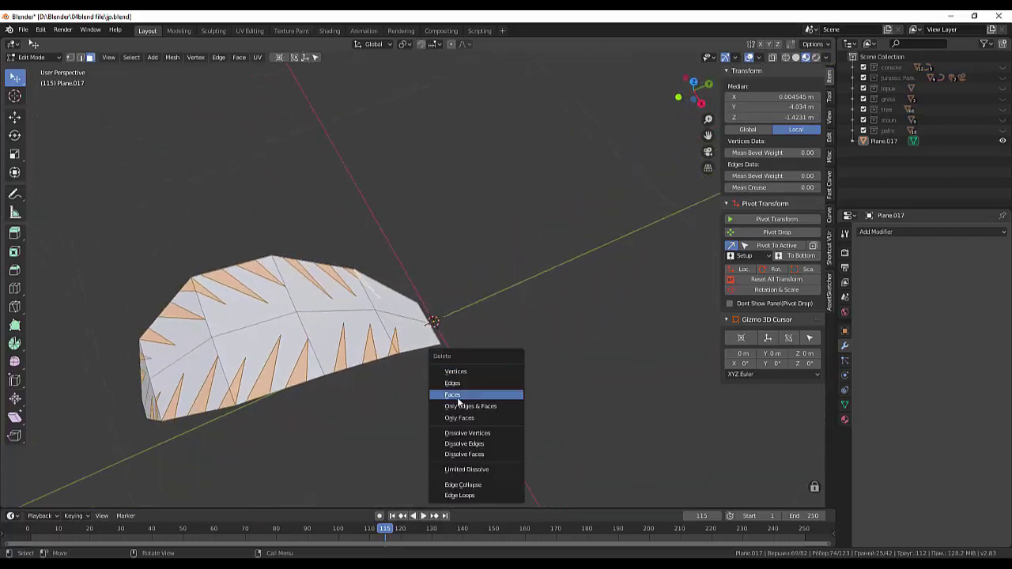
left_click(460, 396)
mouse_move(525, 403)
middle_mouse_down()
mouse_move(536, 368)
mouse_move(571, 348)
middle_mouse_up()
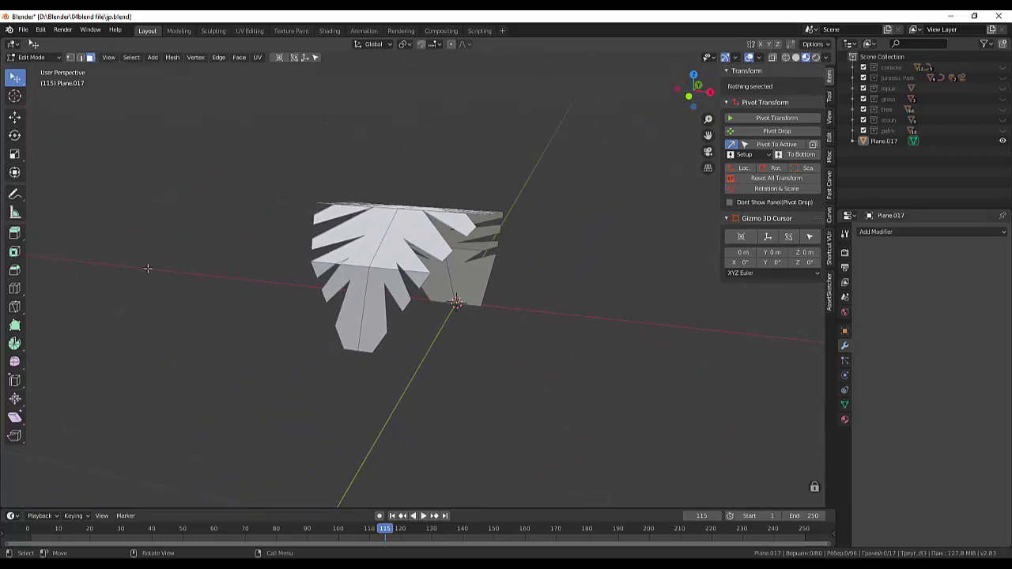
- Move the leaf's bottom vertex and scale two lower vertices apart by 1.160
left_click(69, 57)
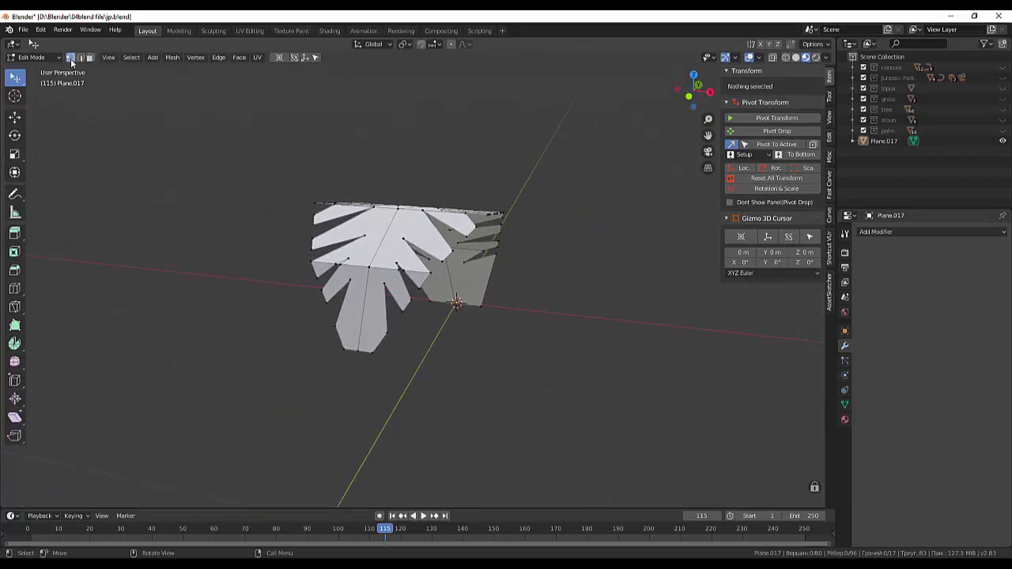
left_click(357, 351)
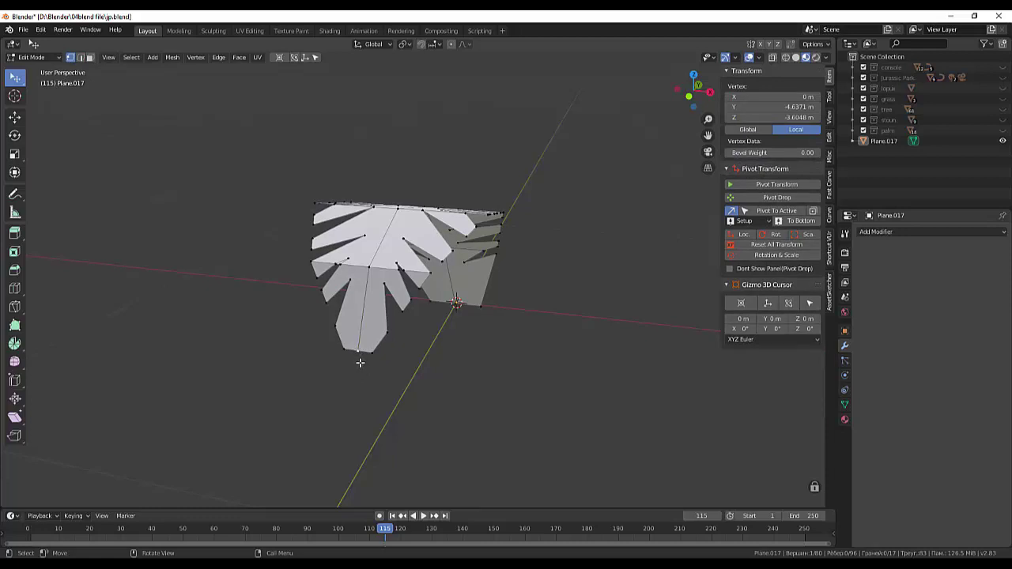
key("g")
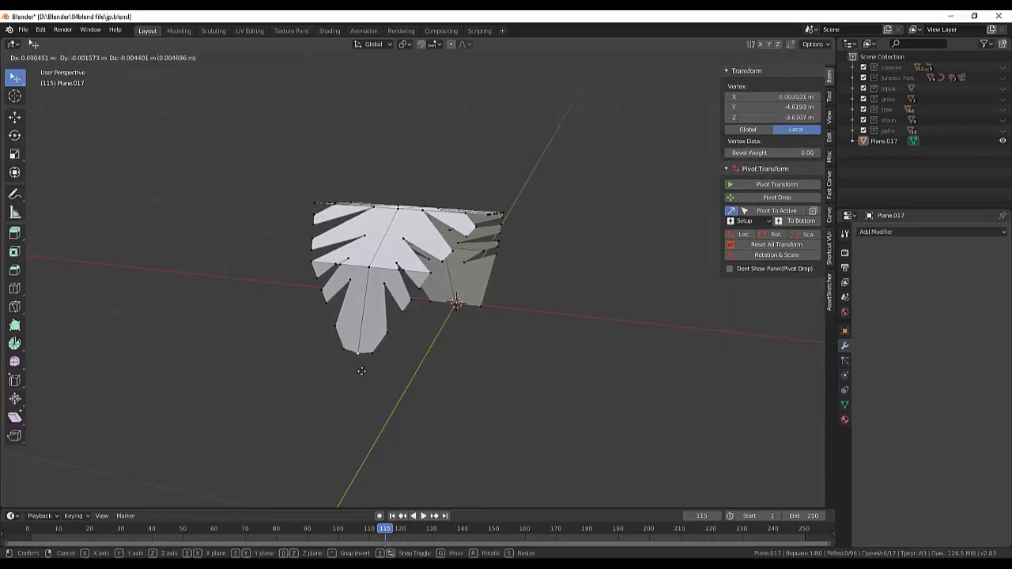
left_click(361, 374)
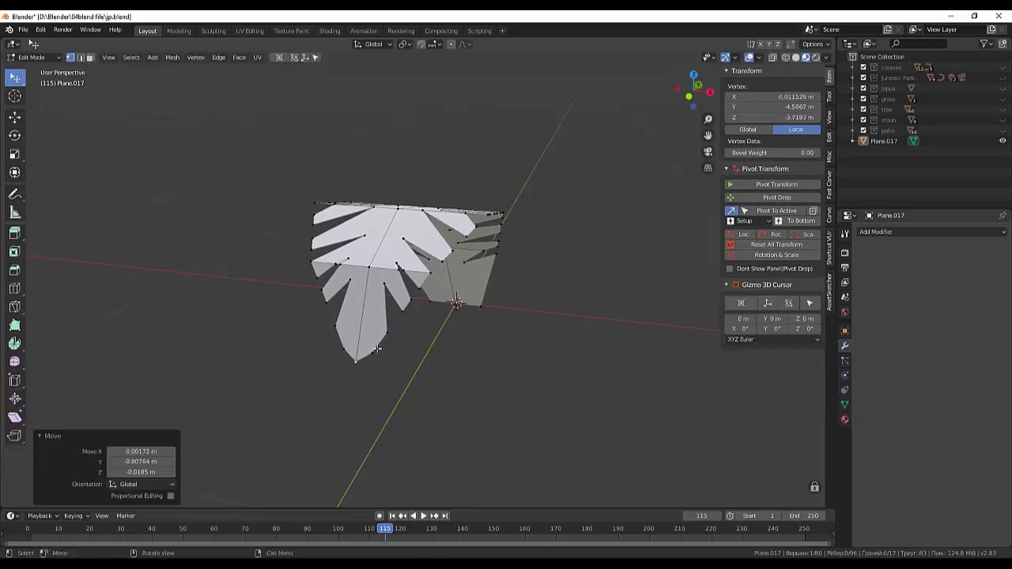
left_click(385, 333)
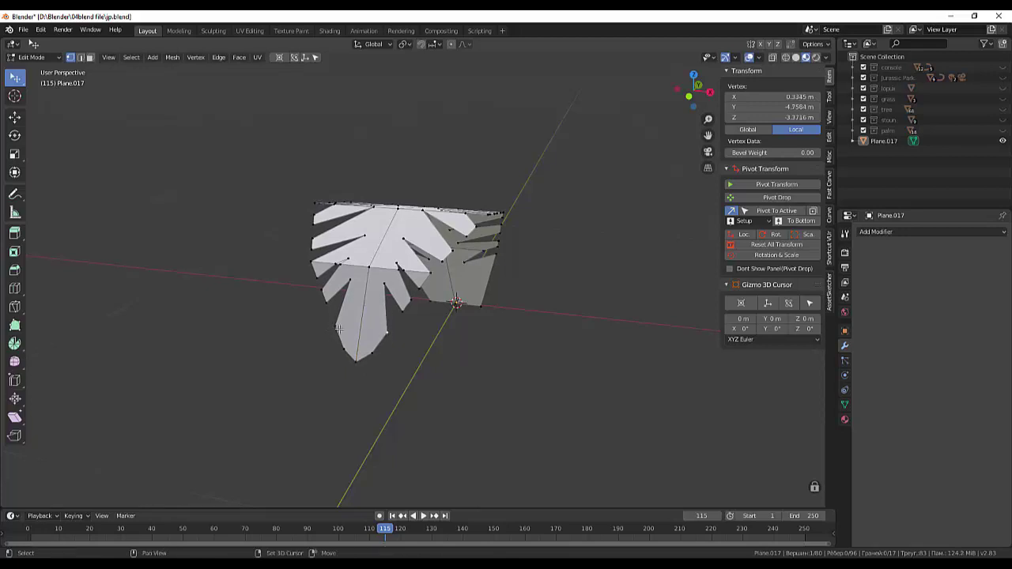
left_click(338, 328, "shift")
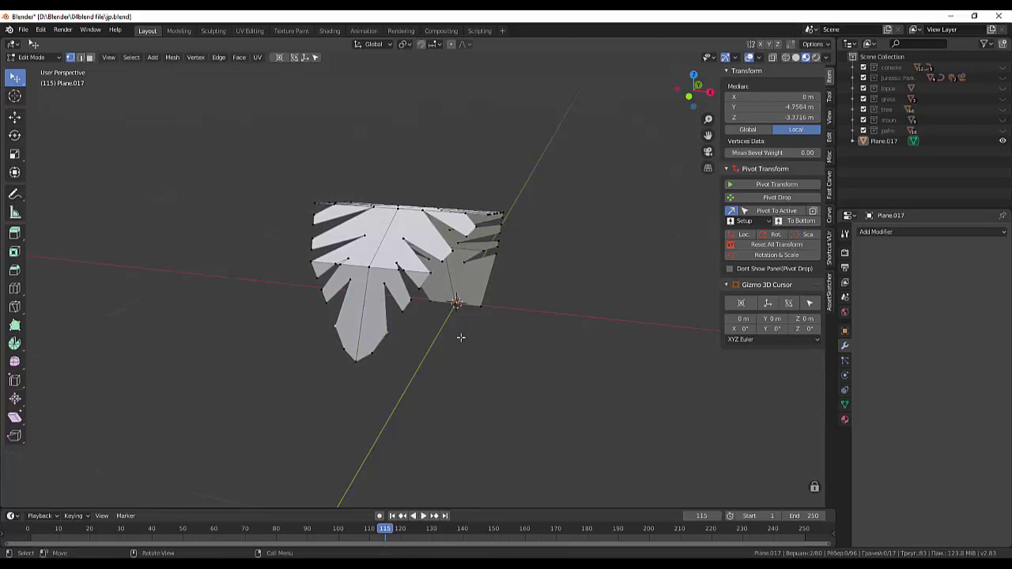
key("s")
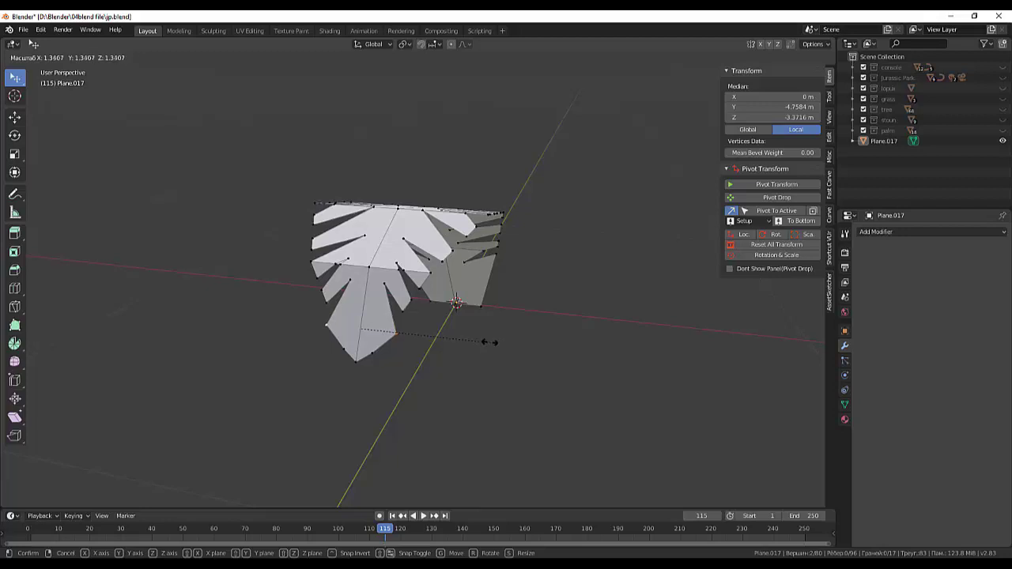
left_click(476, 338)
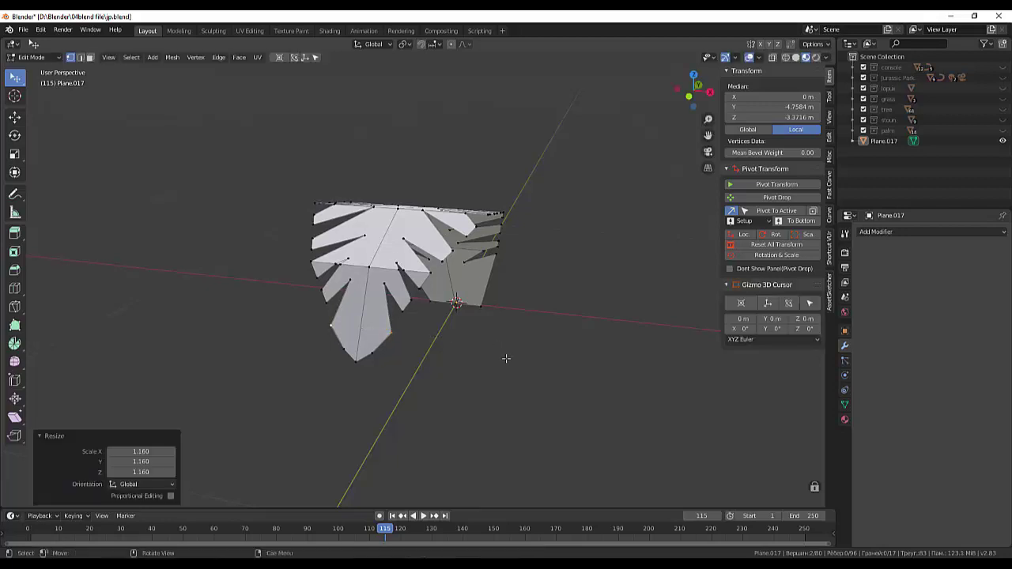
- Dissolve two extra vertices on the leaf's lower part
left_click(371, 361)
left_click(370, 353, "shift")
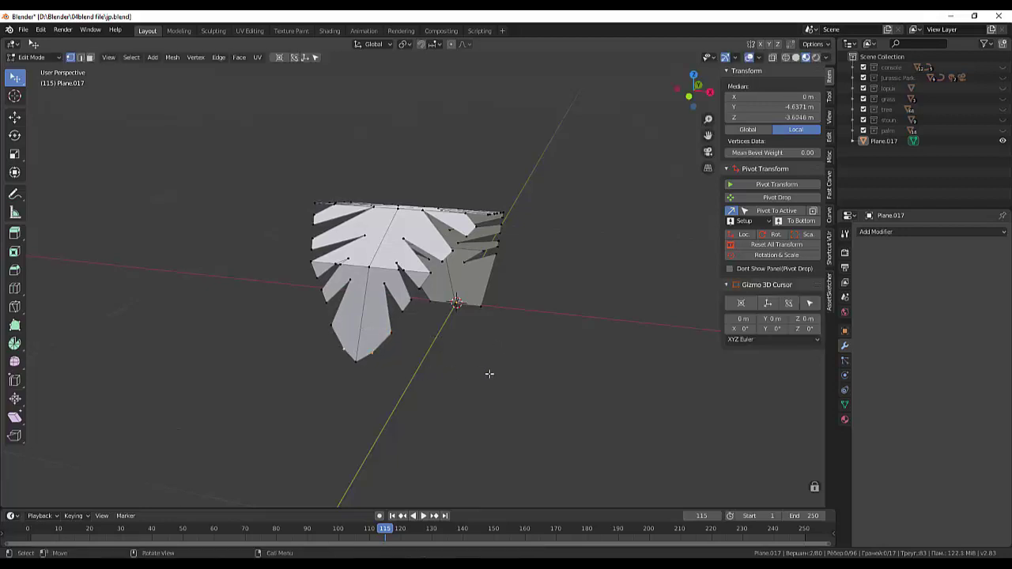
right_click(495, 373)
mouse_move(435, 522)
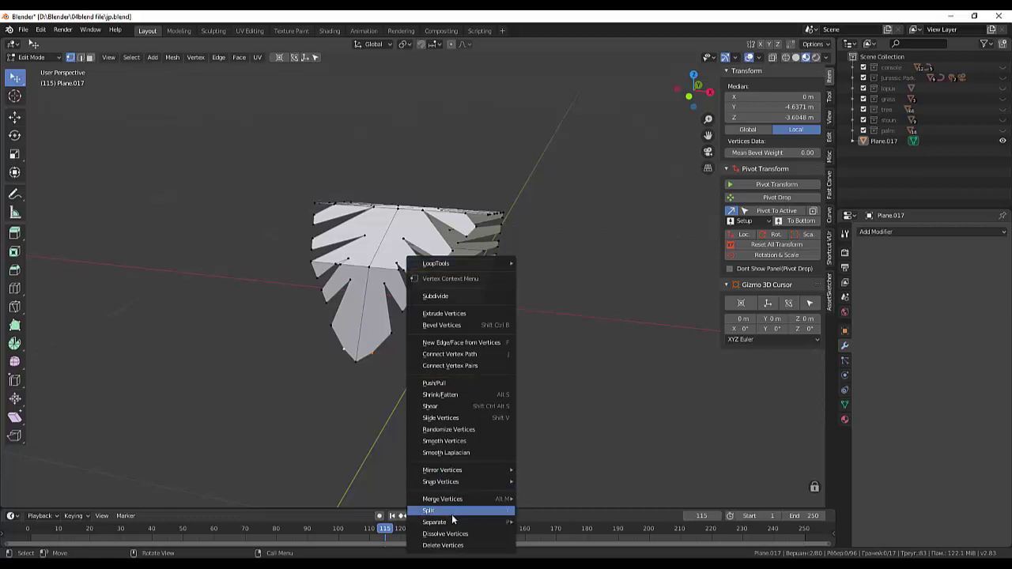
left_click(456, 534)
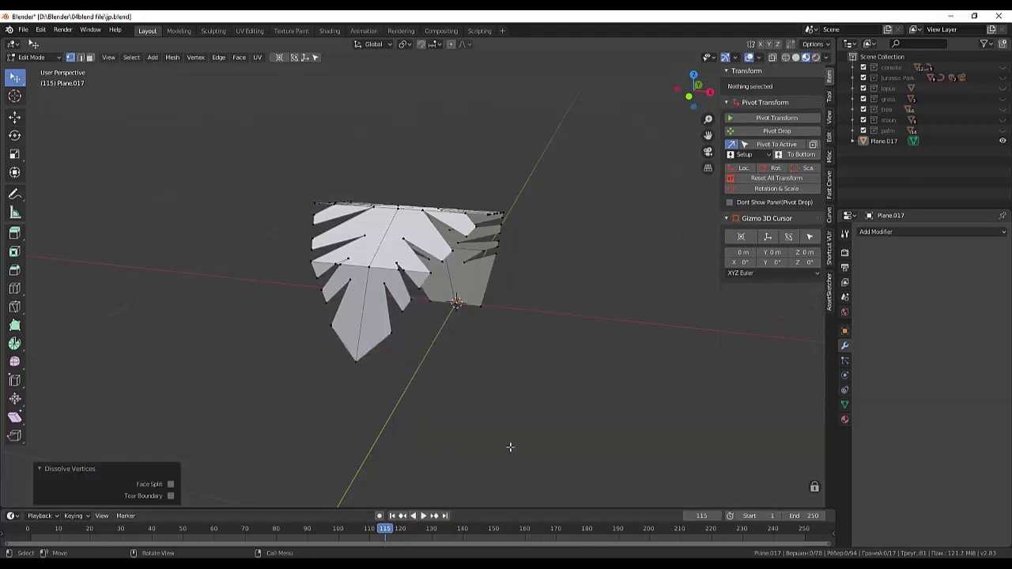
- Scale the leaf's two bottom vertices together so the base tapers to a single point
mouse_move(542, 410)
middle_mouse_down()
mouse_move(450, 451)
mouse_move(317, 395)
middle_mouse_up()
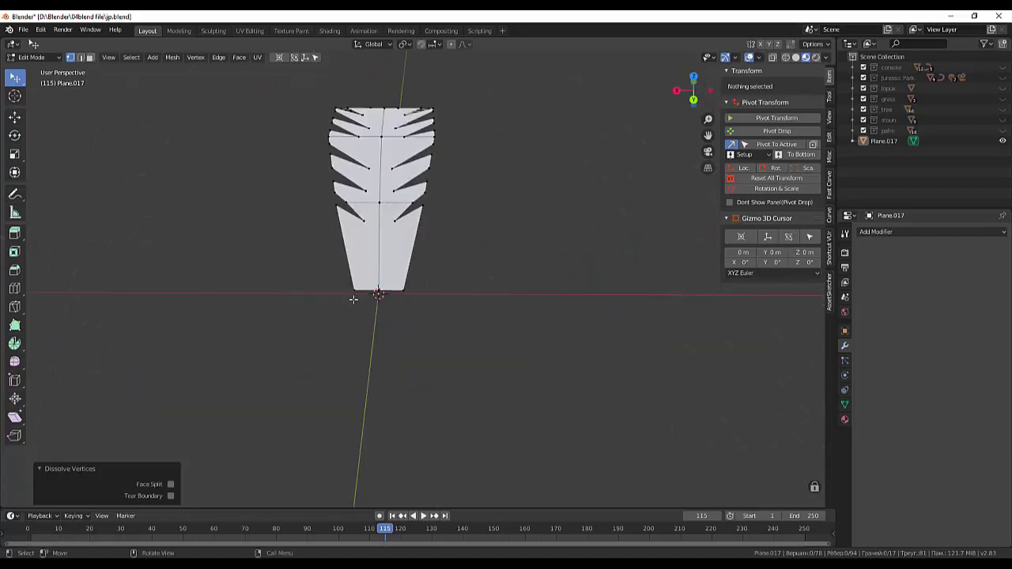
left_click(355, 291)
left_click(355, 291, "shift")
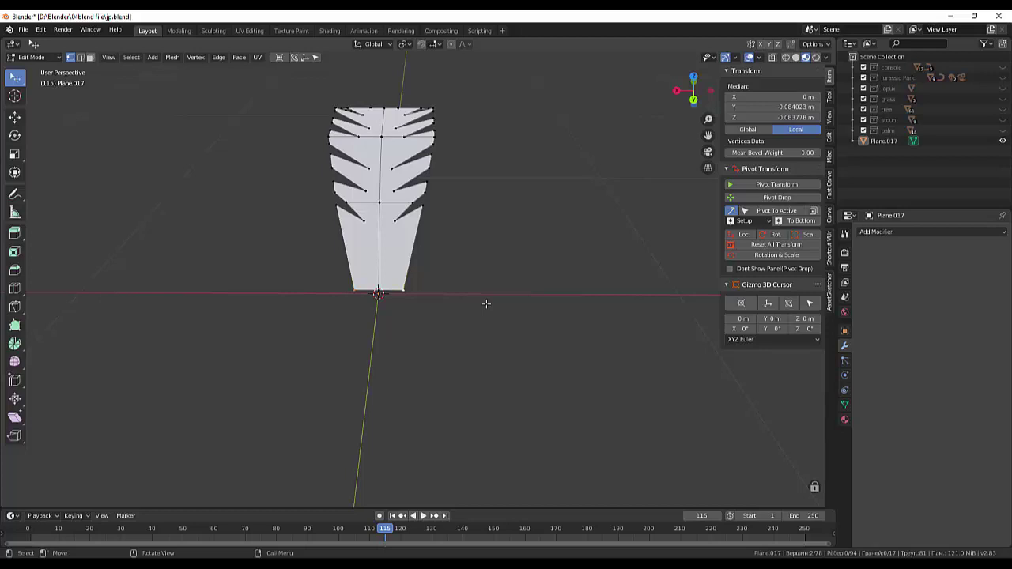
key("s")
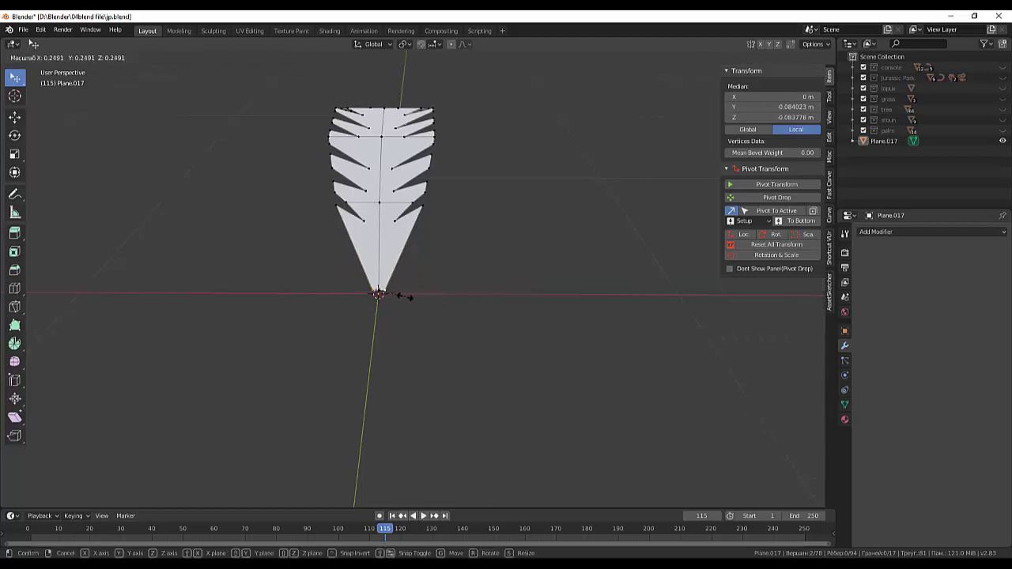
left_click(410, 297)
left_click(428, 343)
- View the leaf from an angled perspective and bring up the interaction mode list
mouse_move(430, 343)
middle_mouse_down()
mouse_move(558, 418)
mouse_move(553, 354)
middle_mouse_up()
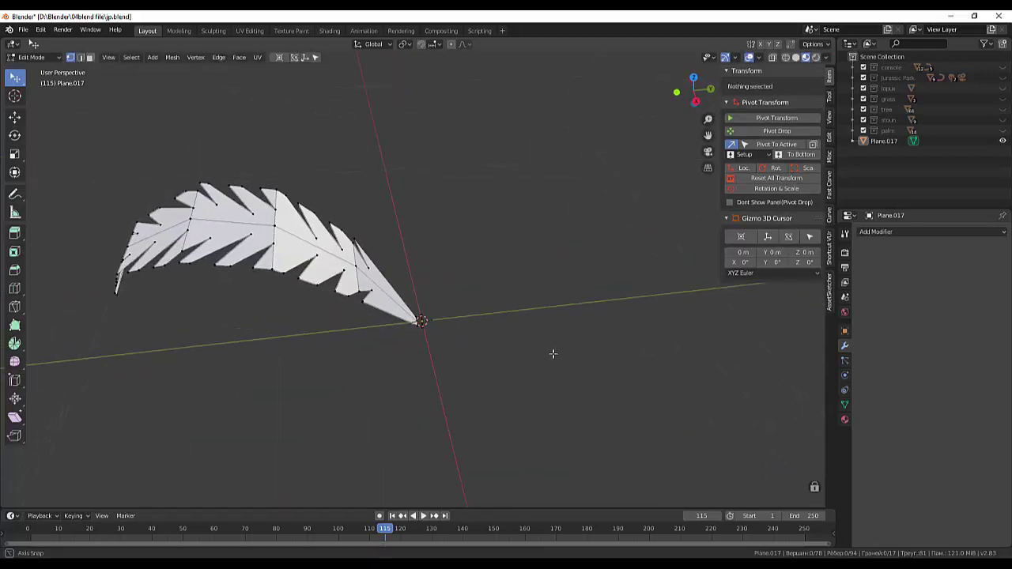
scroll(553, 354, "down", 3)
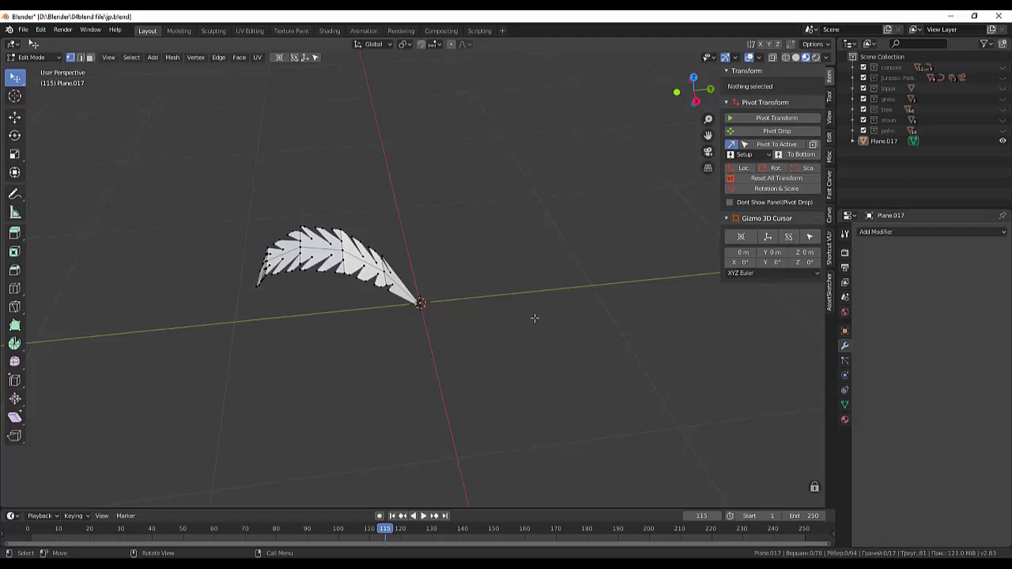
key("shift+a")
left_click(35, 57)
- Switch to Object Mode and add a Plain Axes empty at the origin
left_click(40, 70)
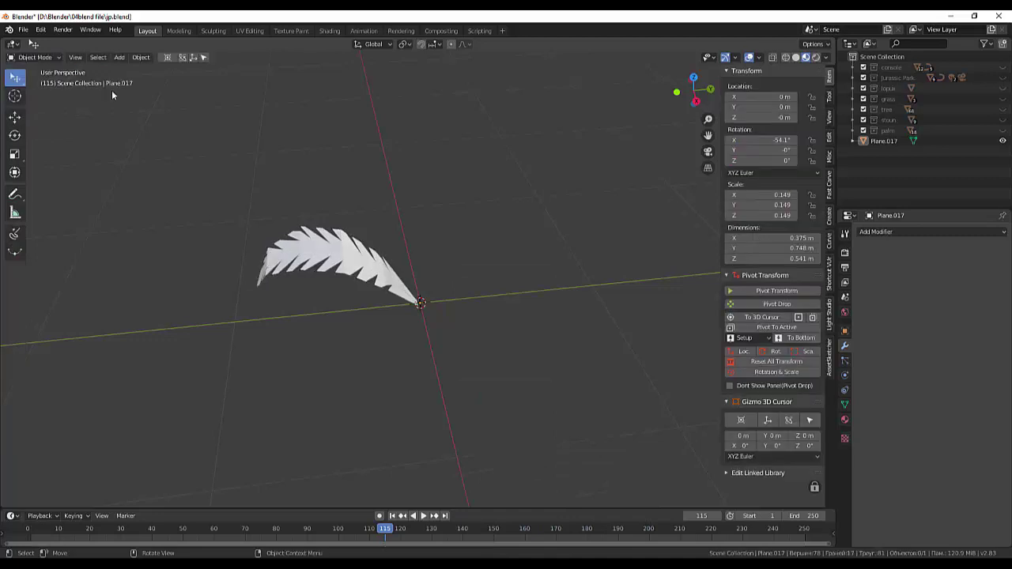
key("shift")
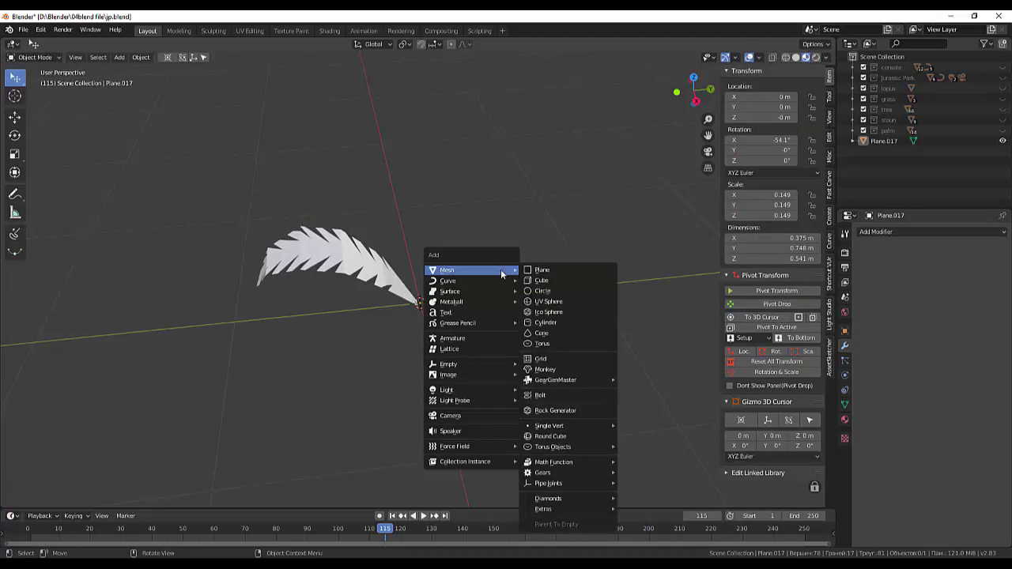
mouse_move(448, 364)
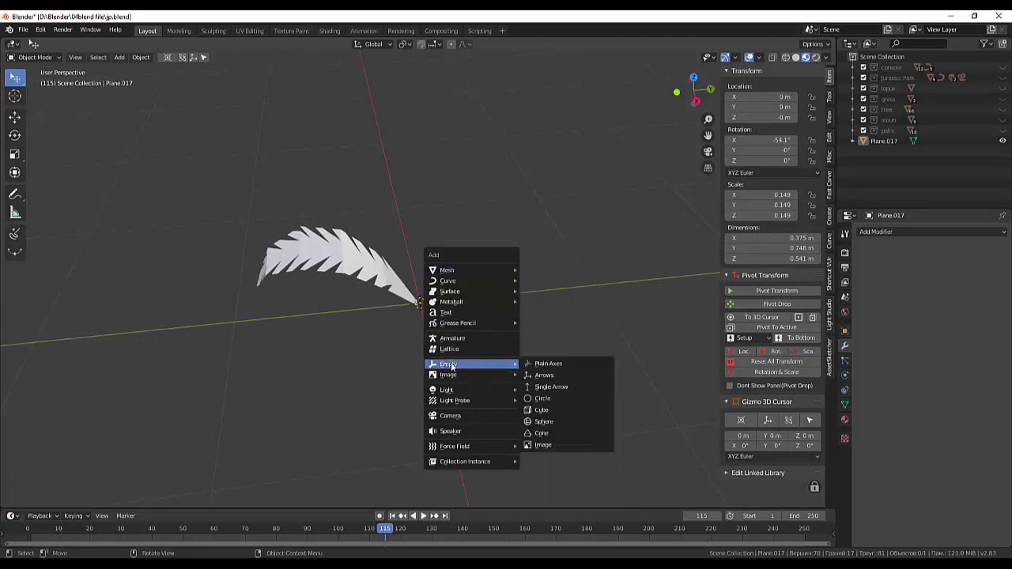
left_click(554, 365)
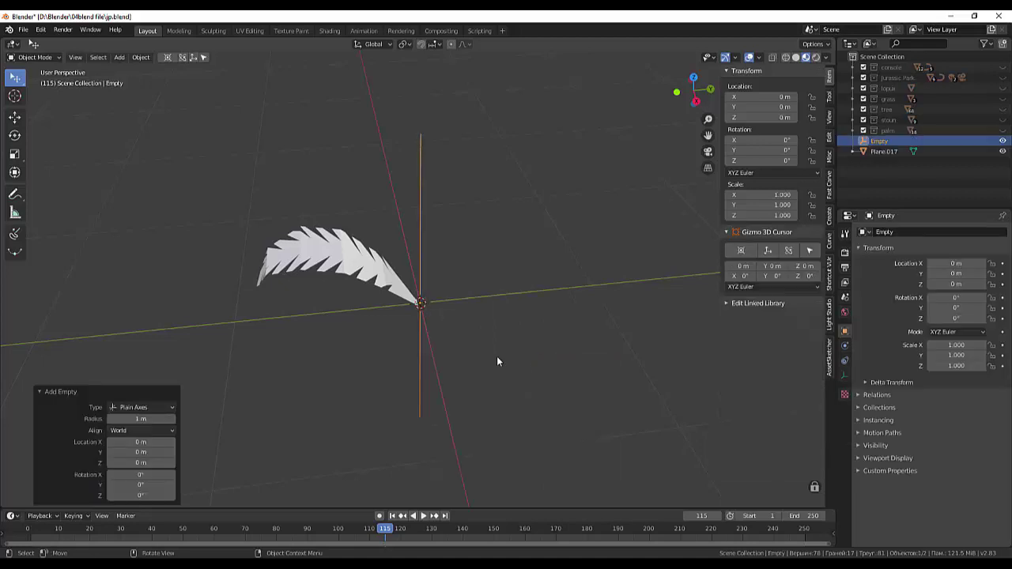
- Reset the leaf's rotation to 0° and scale to 1
left_click(358, 268)
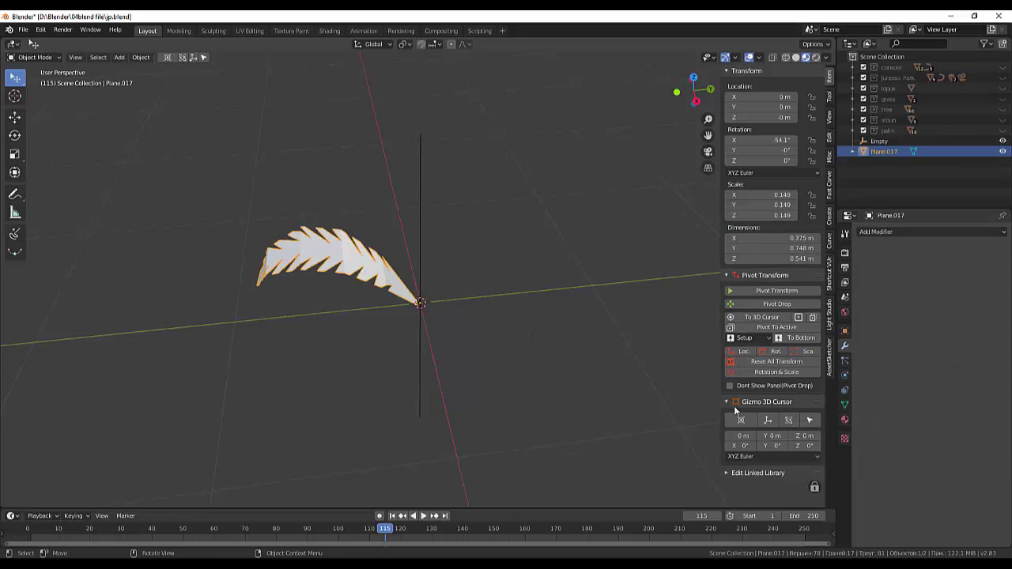
left_click(781, 363)
mouse_move(518, 343)
middle_mouse_down()
mouse_move(652, 340)
mouse_move(520, 306)
middle_mouse_up()
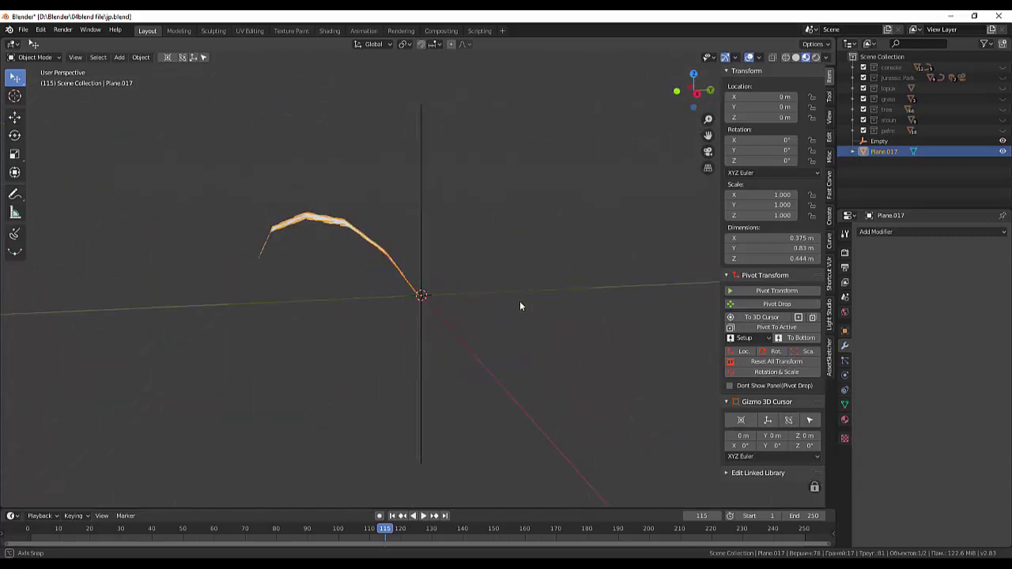
mouse_move(521, 306)
middle_mouse_down()
mouse_move(515, 361)
mouse_move(529, 368)
mouse_move(510, 387)
mouse_move(547, 368)
middle_mouse_up()
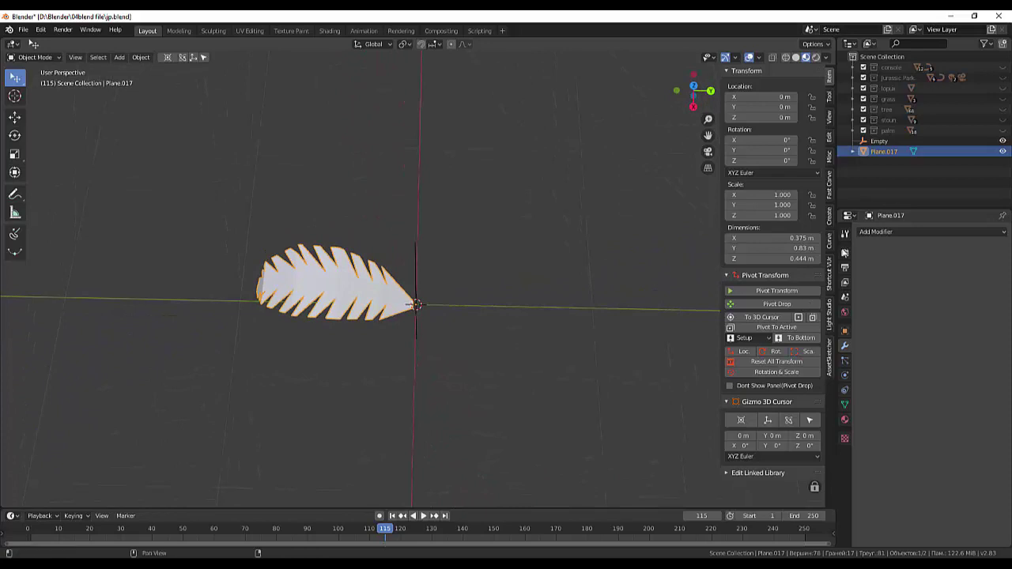
left_click(871, 232)
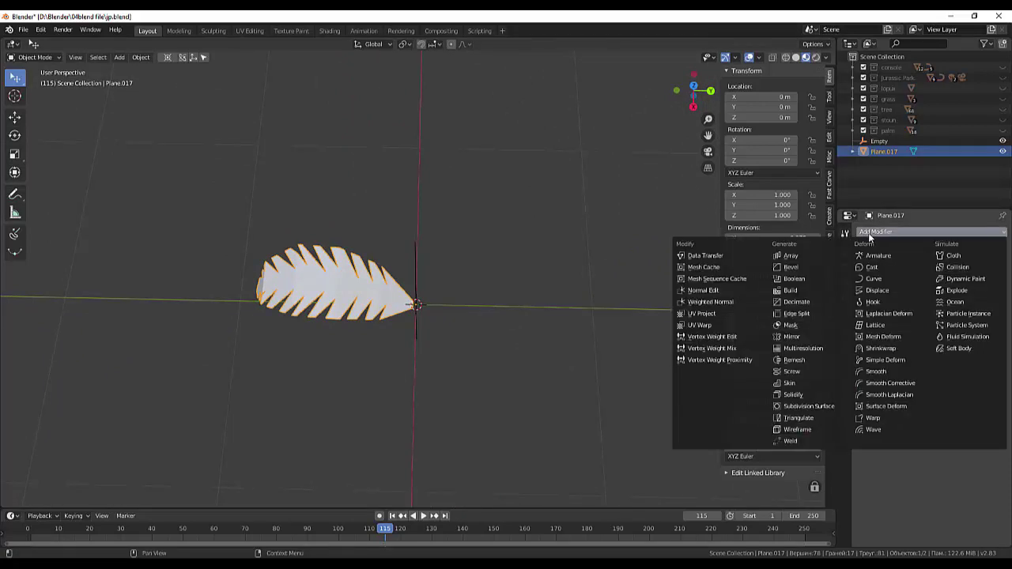
- Add an Array of 6 with relative offset off, Empty as object offset, constant offset and merge on
left_click(791, 256)
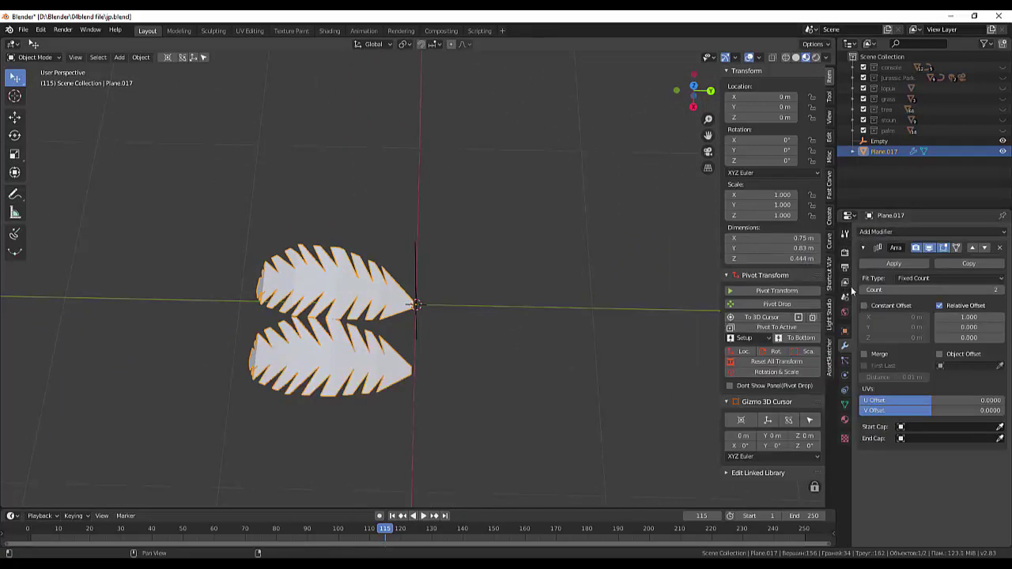
left_click(940, 306)
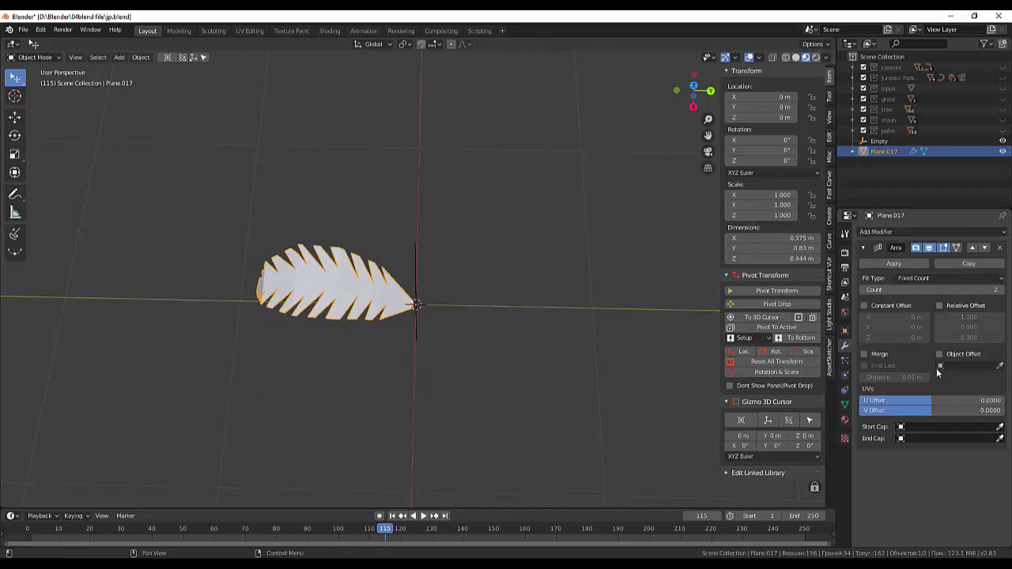
left_click(1002, 291)
left_click(1002, 290)
left_click(1002, 290)
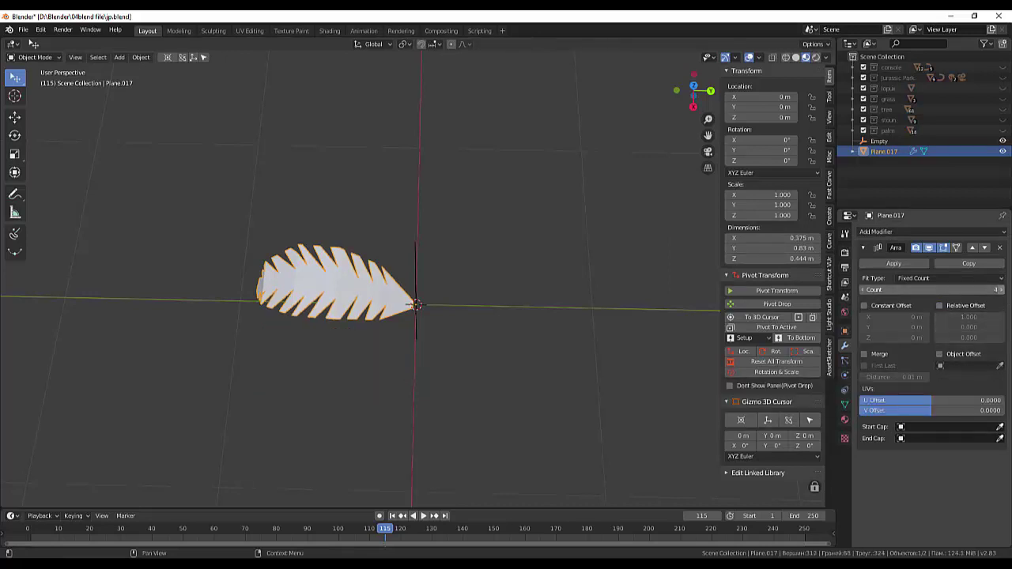
left_click(1002, 290)
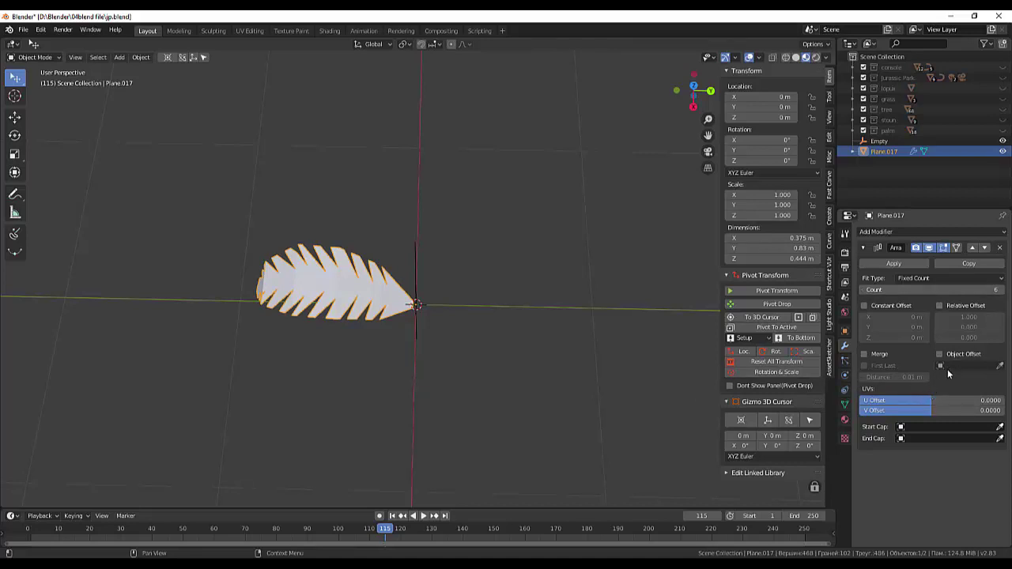
left_click(1000, 367)
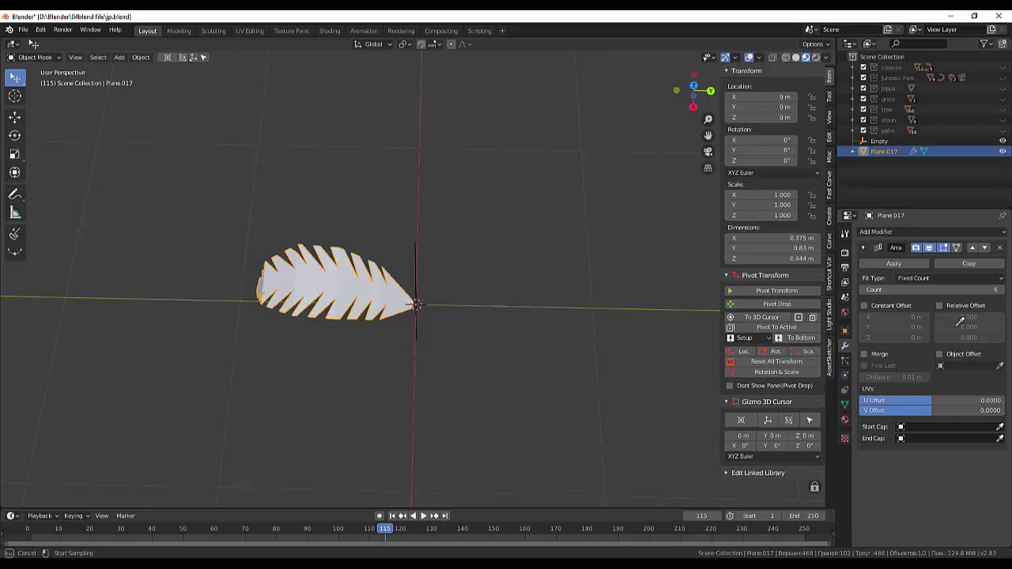
left_click(878, 139)
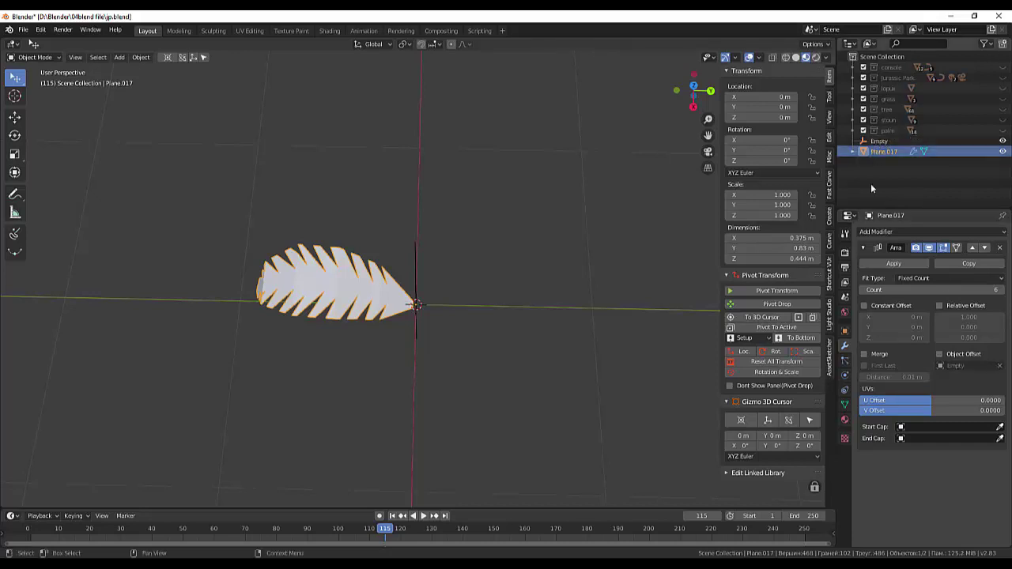
left_click(865, 306)
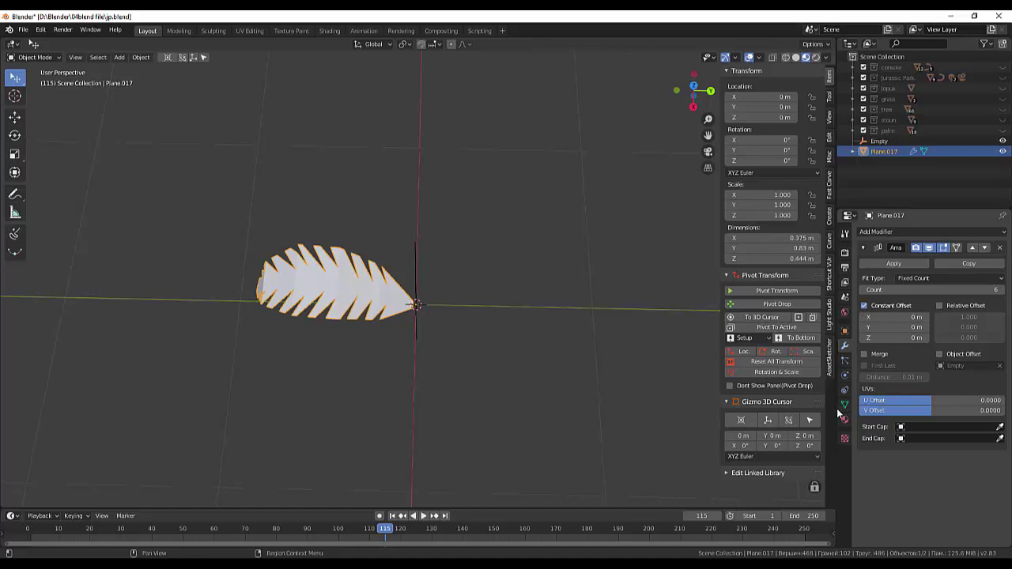
left_click(940, 354)
left_click(864, 356)
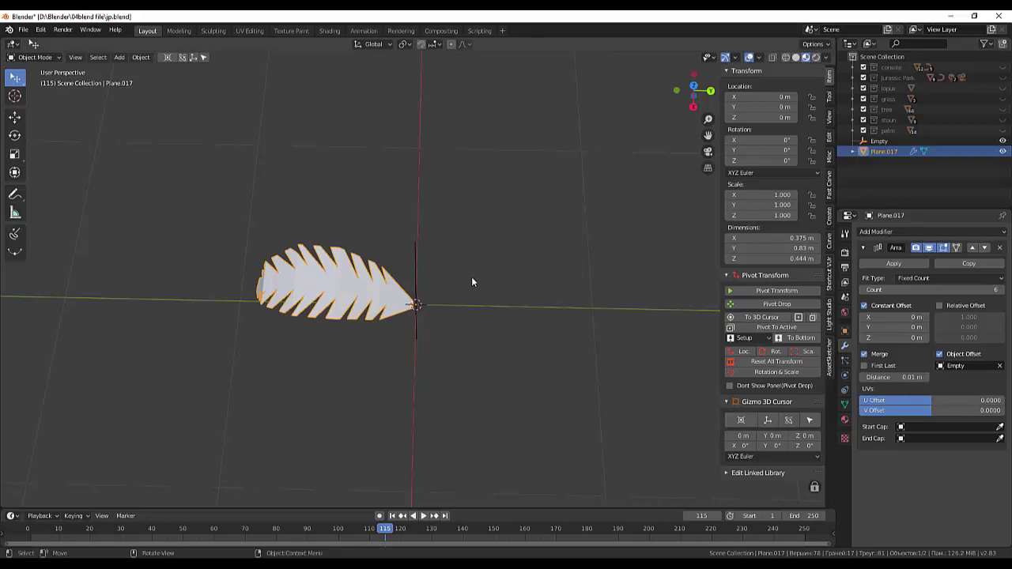
key("r")
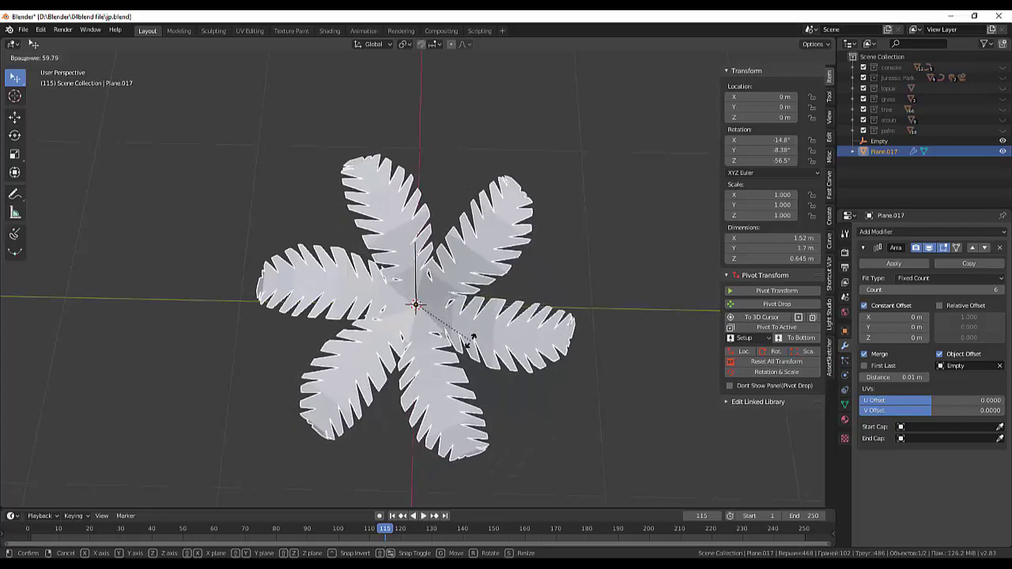
- Rotate the array about 60° into an even six-leaf star, then duplicate it as Plane.018
left_click(472, 339)
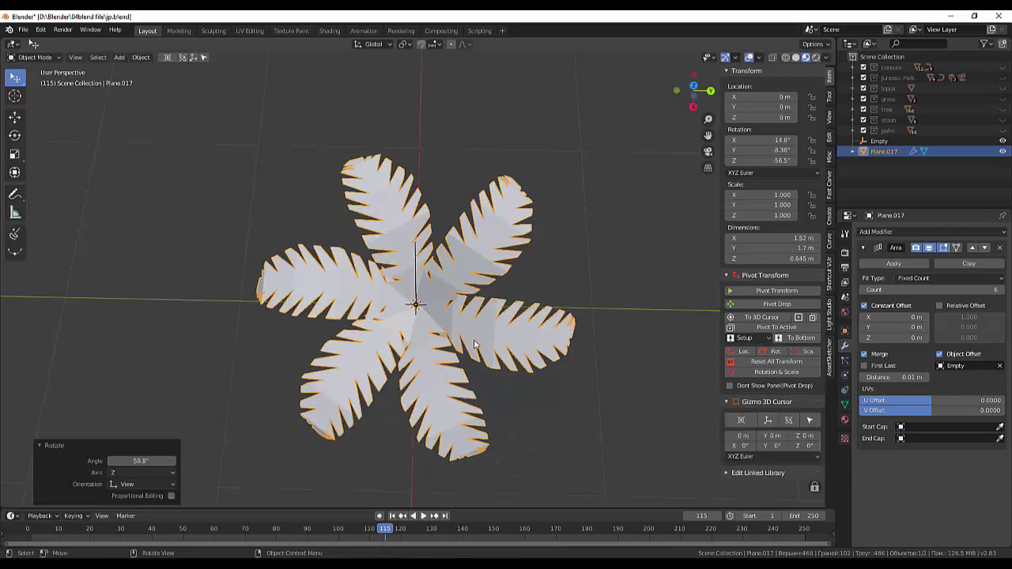
mouse_move(475, 341)
middle_mouse_down()
mouse_move(497, 250)
mouse_move(499, 320)
middle_mouse_up()
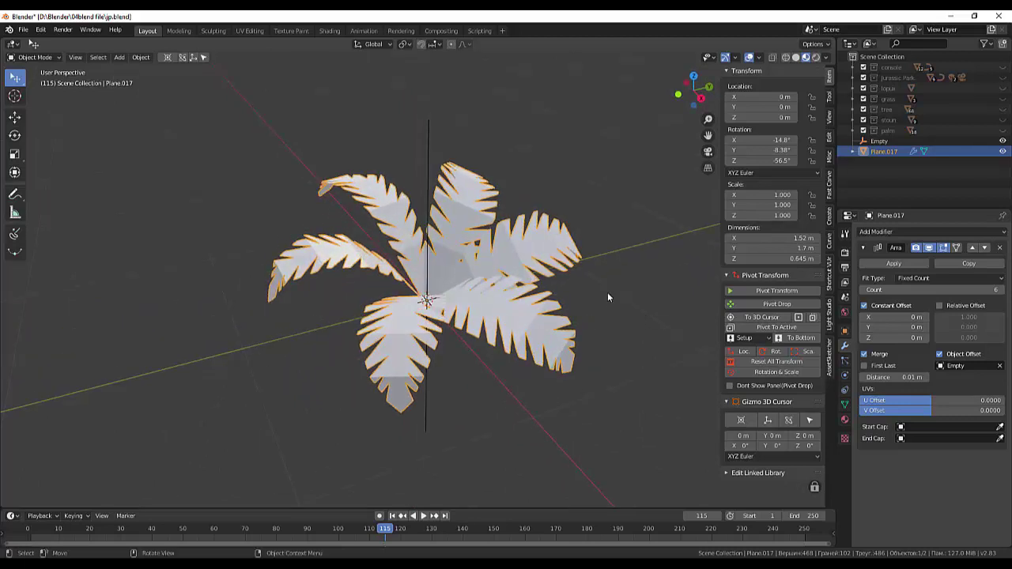
key("shift+d")
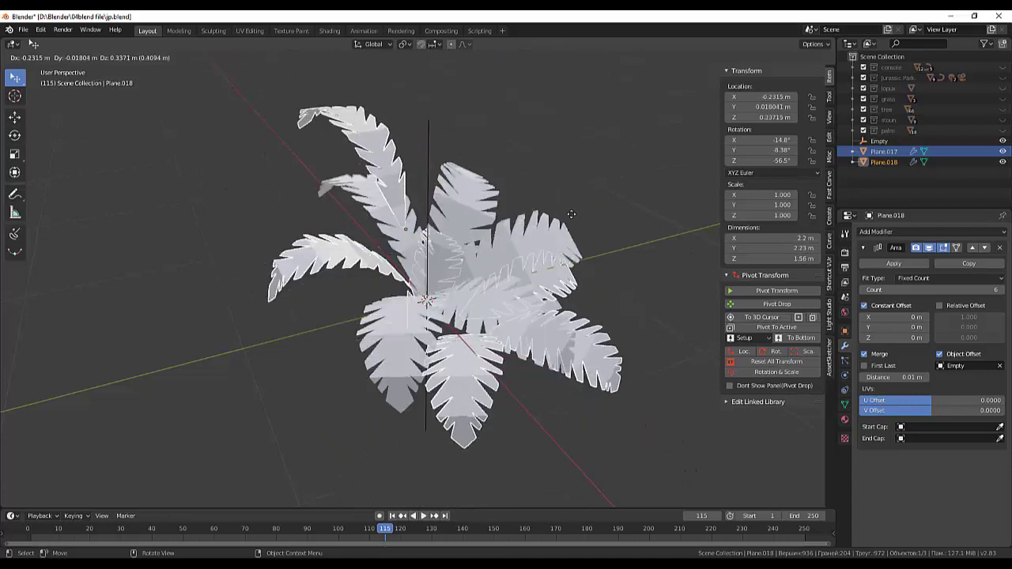
- Keep Plane.018 over the original and apply its Array modifier
key("Escape")
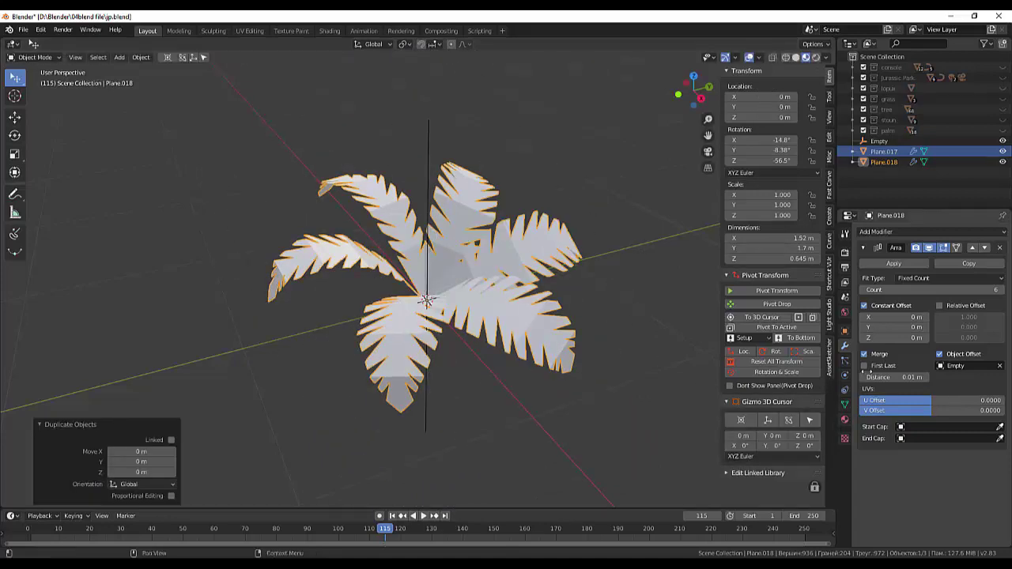
left_click(888, 264)
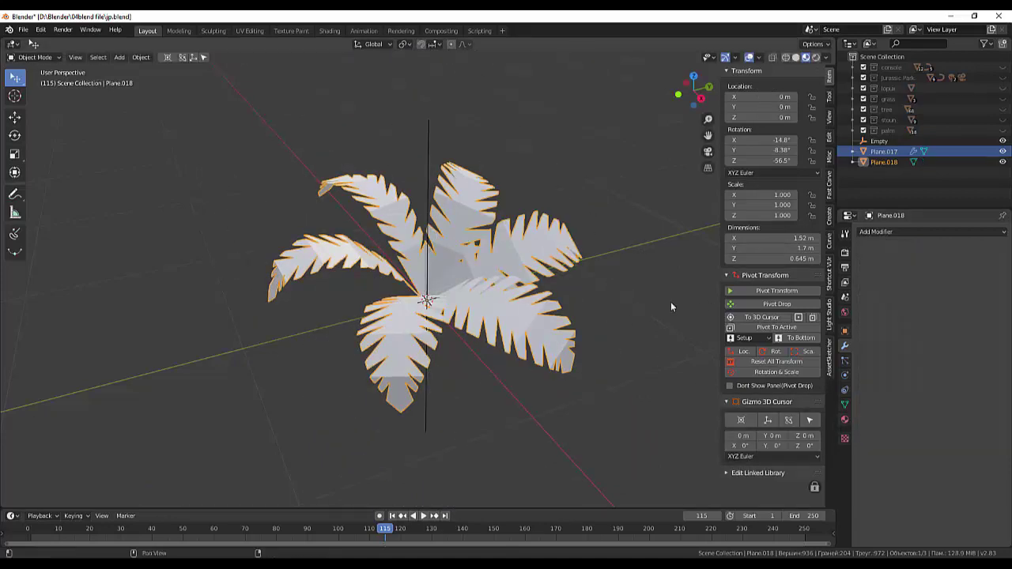
key("shift")
- Duplicate the leaf cluster as Plane.019 and turn it 53.4° around Z
key("shift+d")
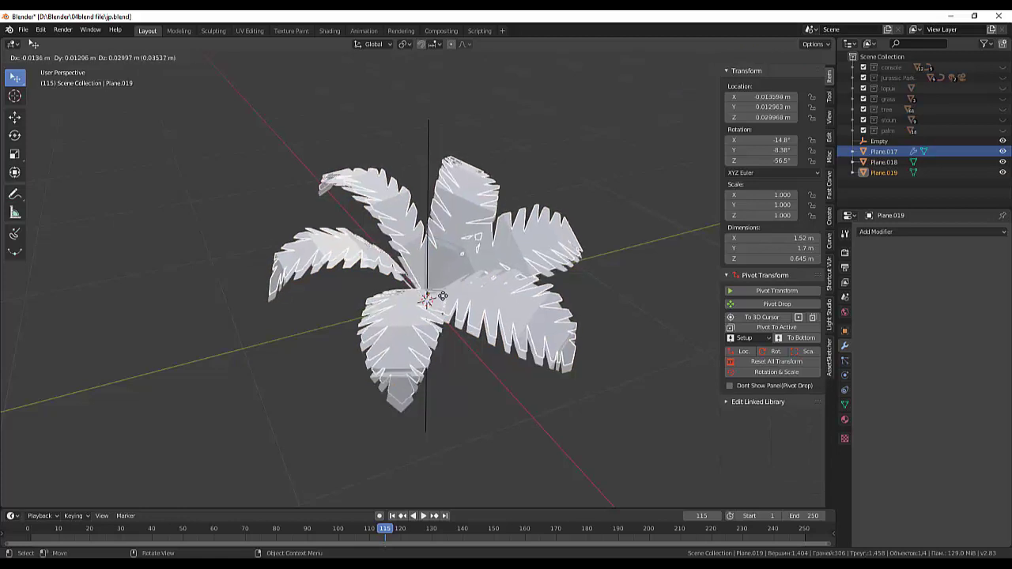
left_click(444, 298)
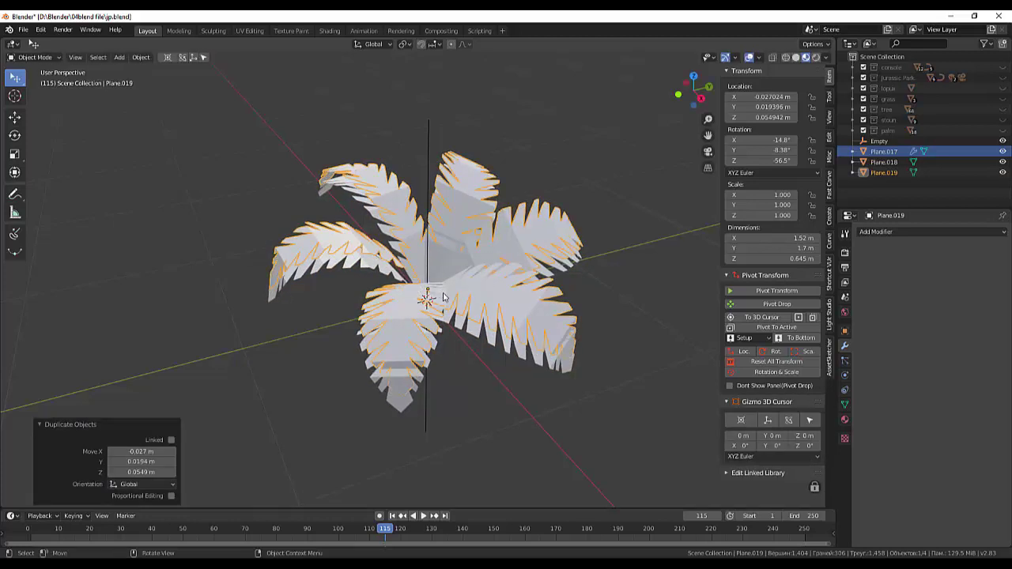
key("z")
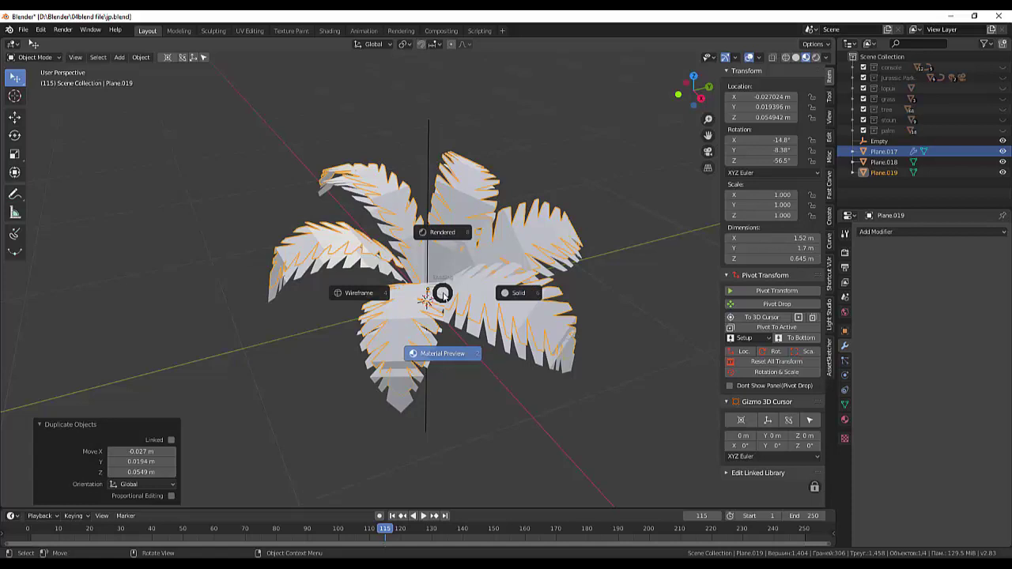
left_click(443, 294)
key("r")
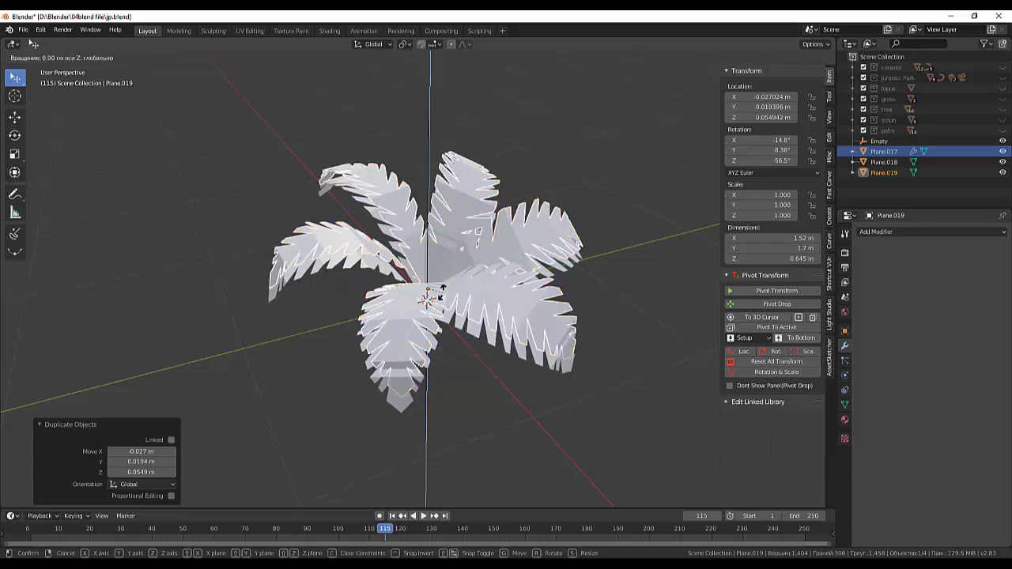
key("z")
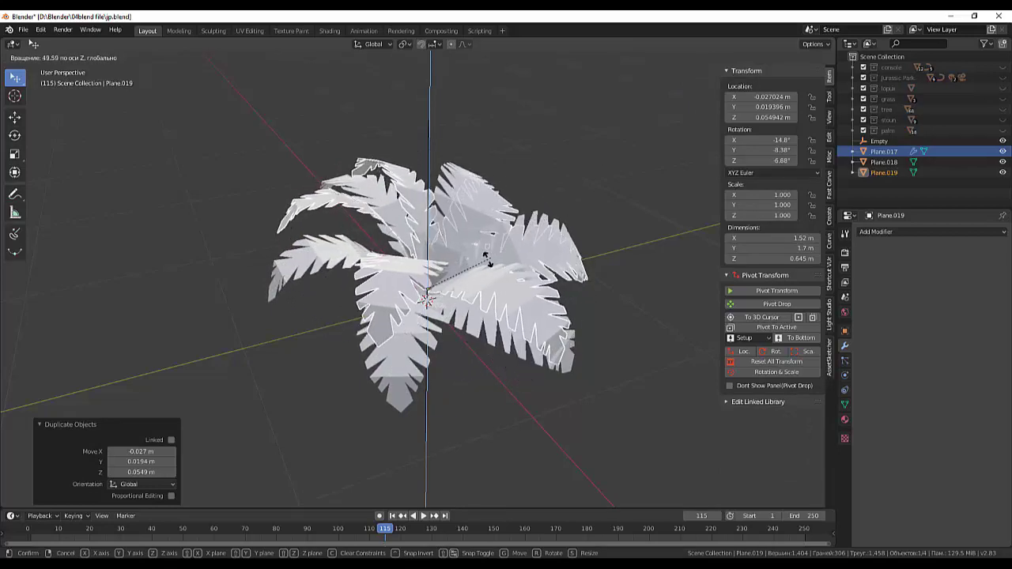
left_click(546, 266)
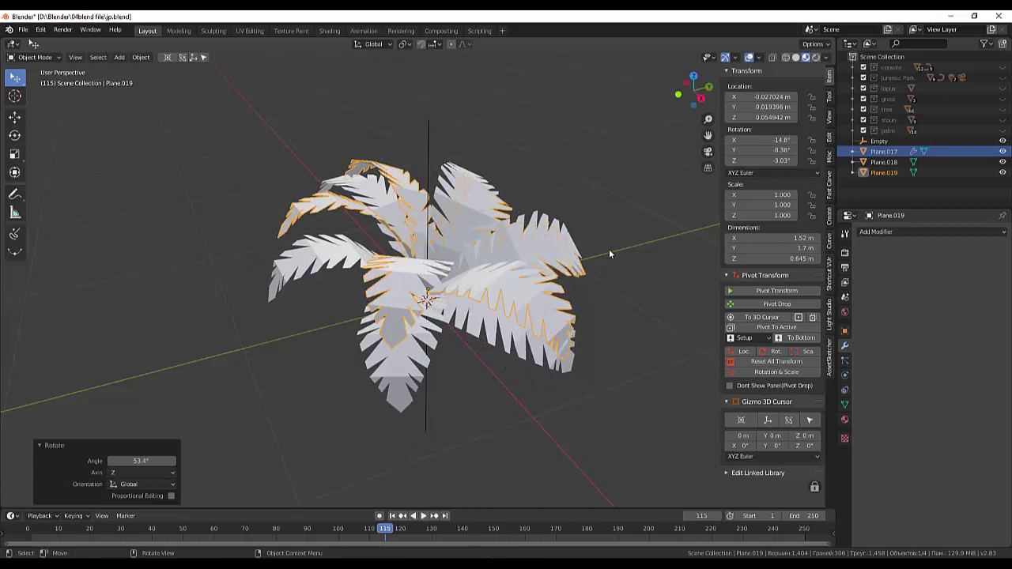
- Raise Plane.019 by 0.0385 m along Z and scale it to 0.887
key("s")
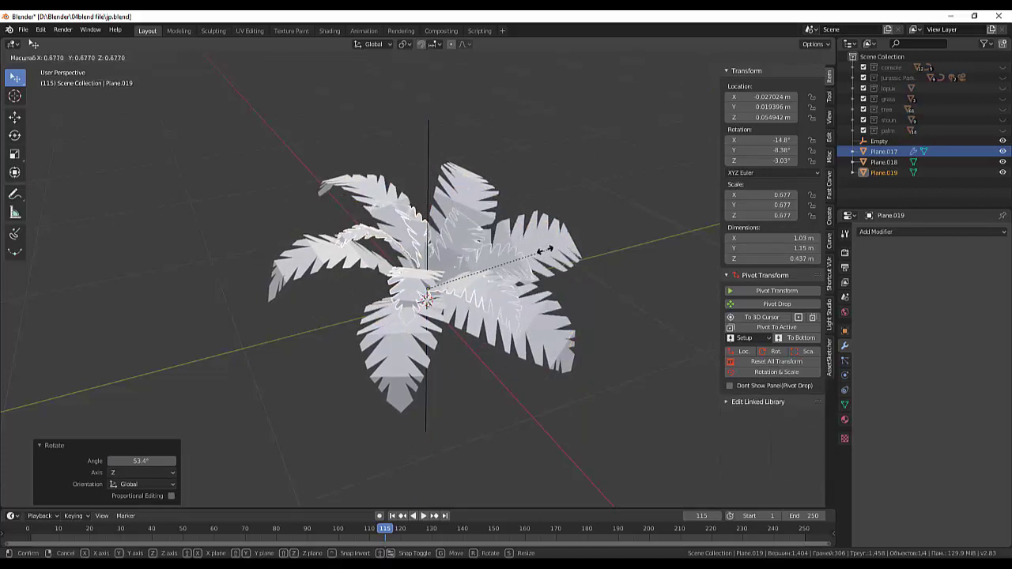
left_click(547, 249)
mouse_move(599, 255)
middle_mouse_down()
mouse_move(501, 235)
mouse_move(519, 245)
mouse_move(648, 239)
mouse_move(636, 251)
middle_mouse_up()
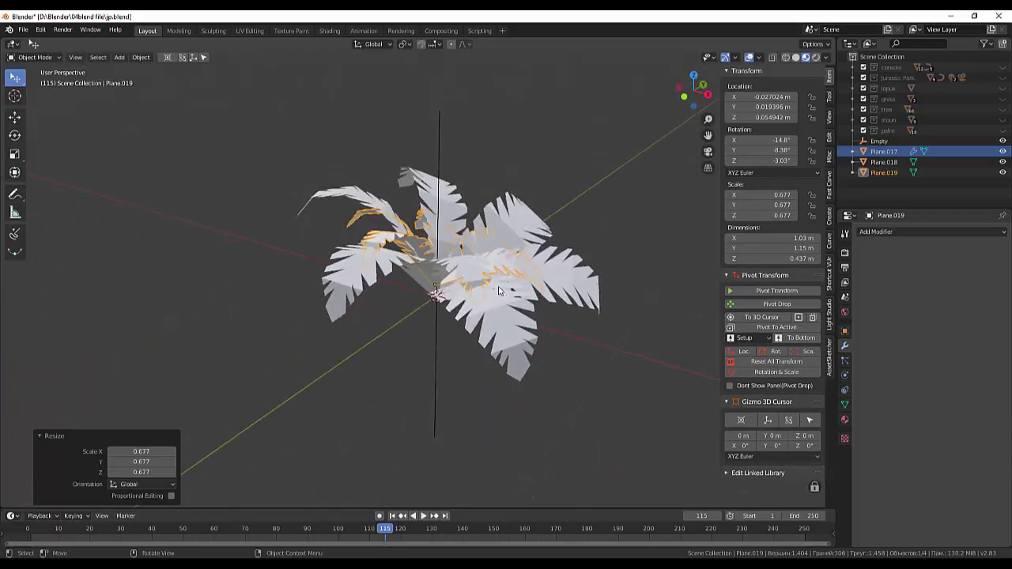
key("g")
key("z")
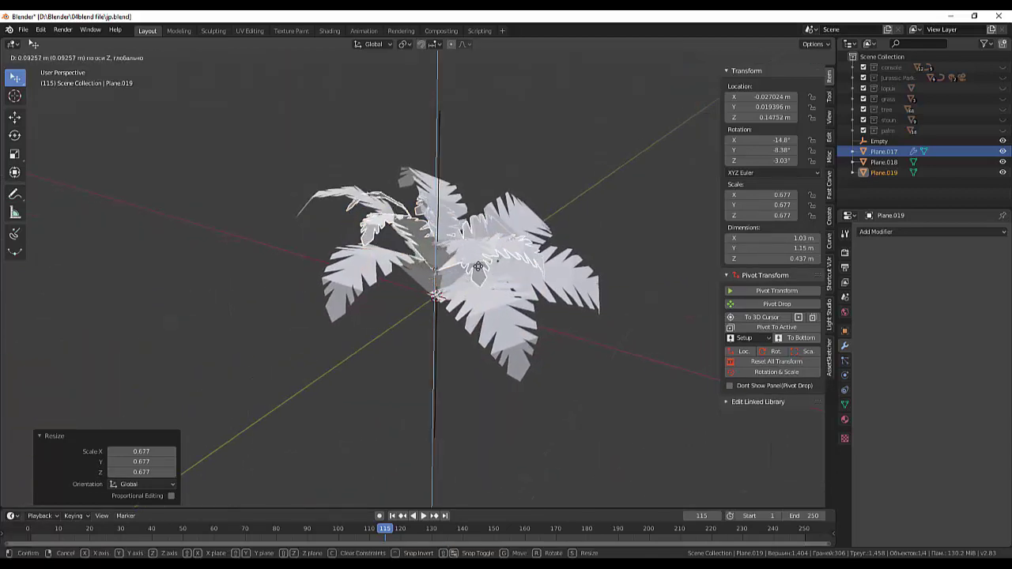
left_click(484, 274)
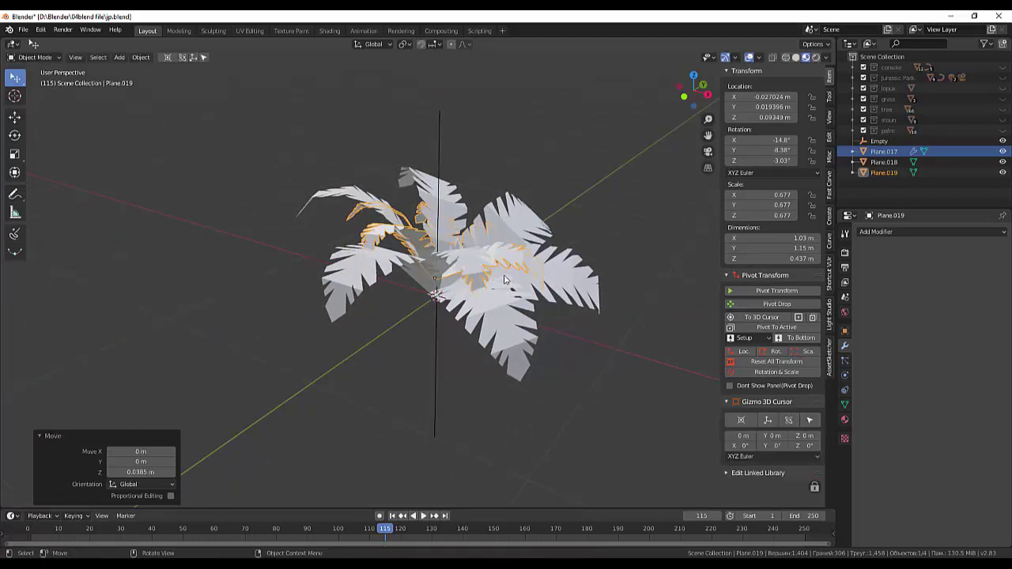
key("s")
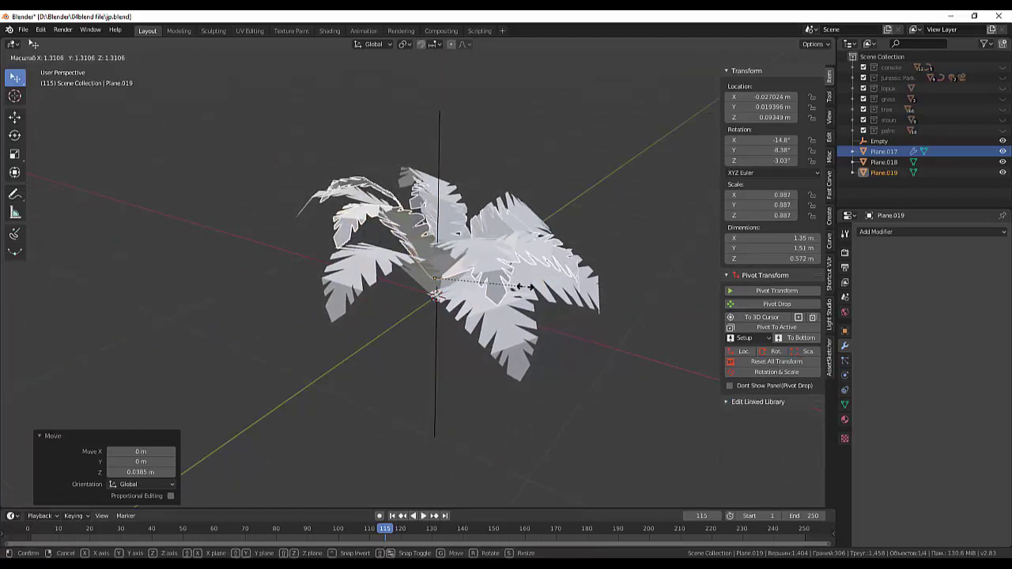
left_click(520, 287)
- Orbit around the plant to check how Plane.019 fills the gaps between leaves
left_click(547, 333)
mouse_move(636, 353)
middle_mouse_down()
mouse_move(570, 380)
mouse_move(505, 379)
mouse_move(473, 345)
mouse_move(460, 371)
mouse_move(497, 403)
mouse_move(558, 354)
mouse_move(633, 378)
middle_mouse_up()
left_click(530, 285)
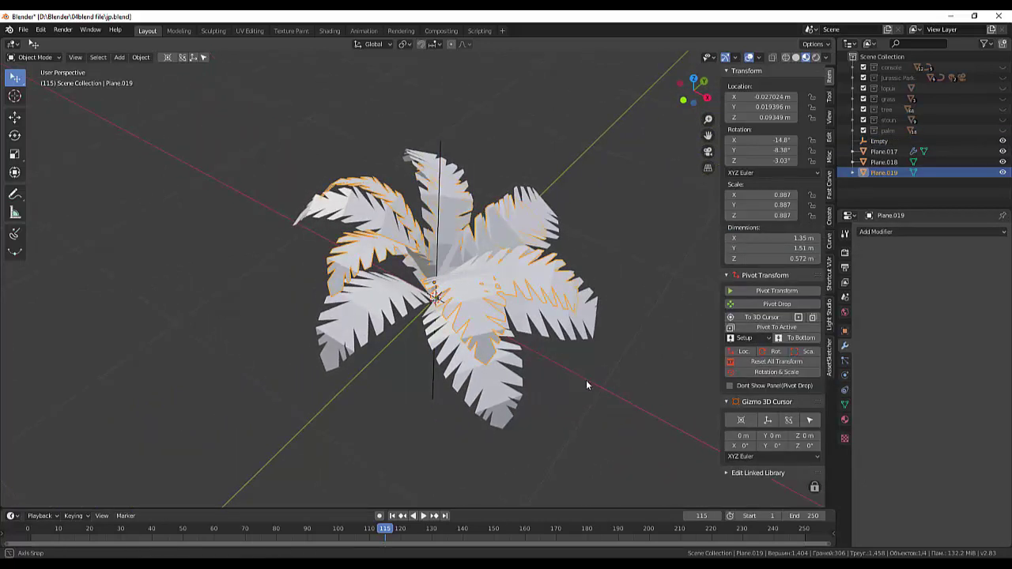
middle_click_drag(586, 380, 609, 397)
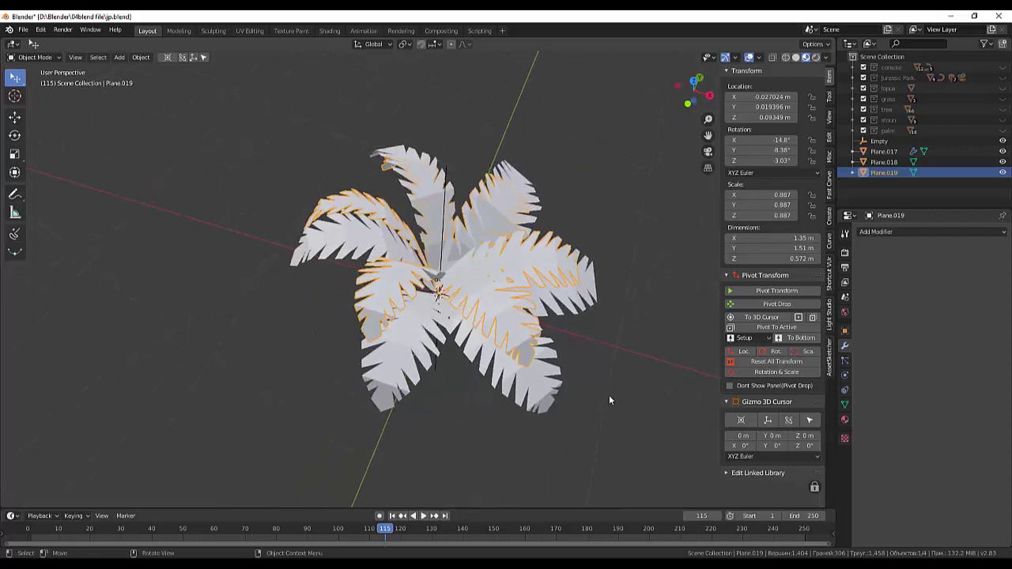
middle_click_drag(609, 401, 530, 262)
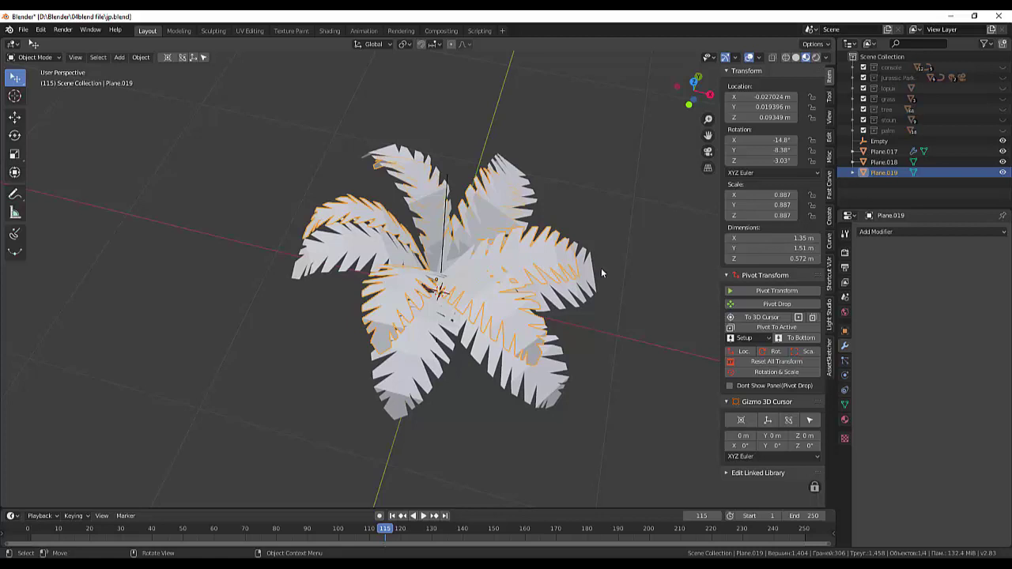
- Duplicate the second leaf cluster as Plane.020 and shrink it to 0.520
key("shift+d")
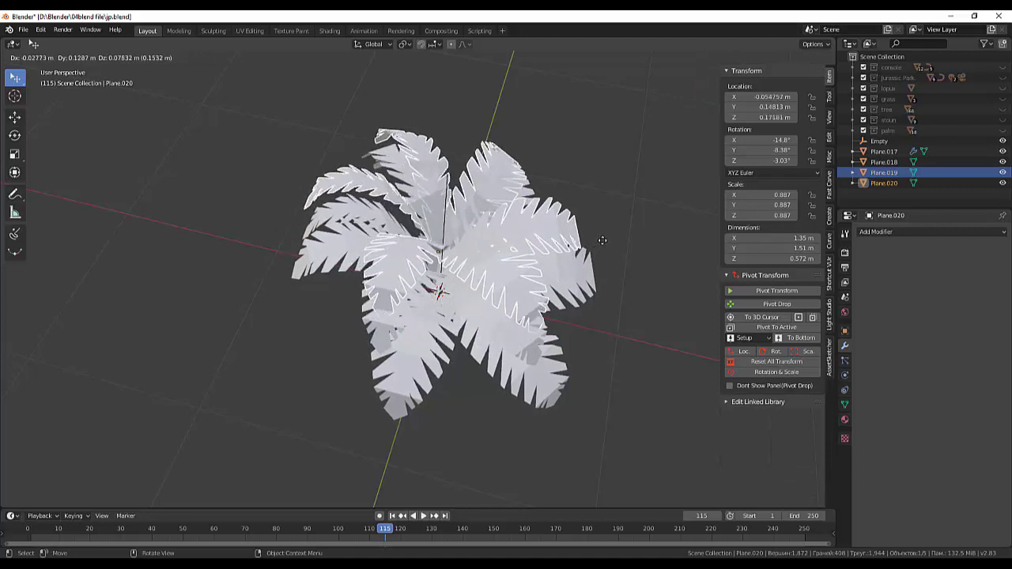
left_click(607, 236)
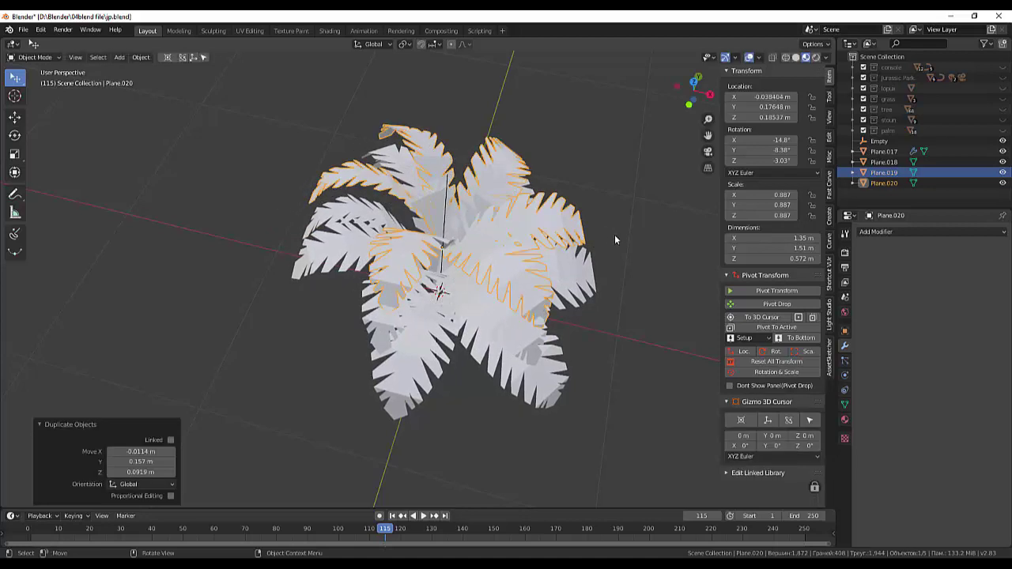
key("s")
left_click(544, 254)
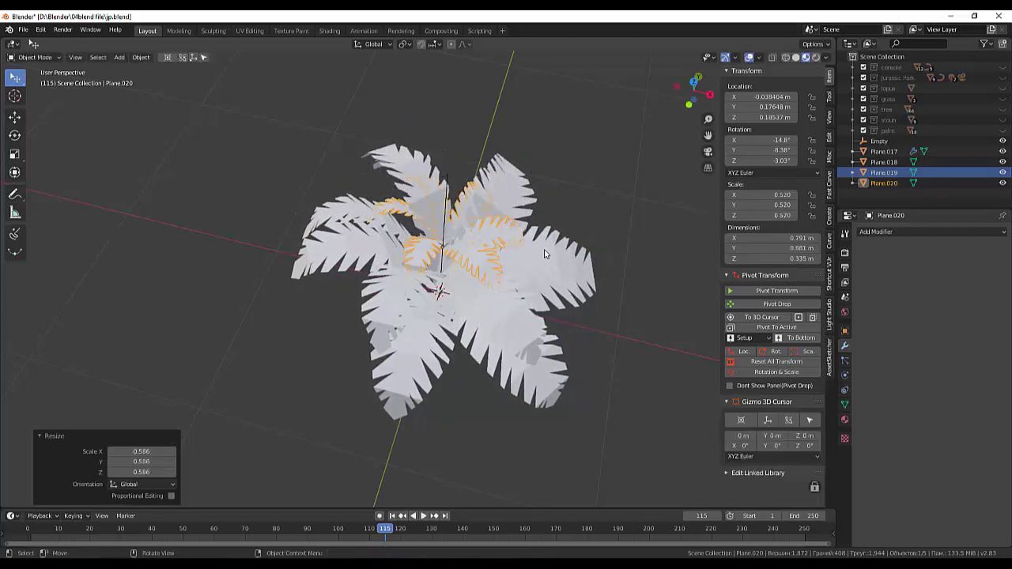
middle_click_drag(544, 254, 504, 196)
- Turn Plane.020 by 19.3° and reposition it within the fern
key("r")
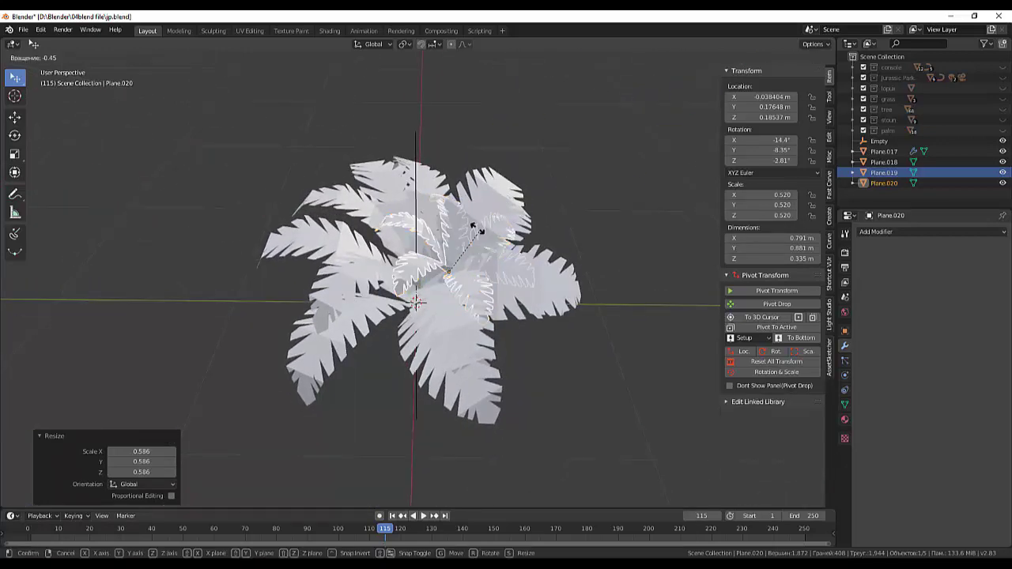
left_click(465, 227)
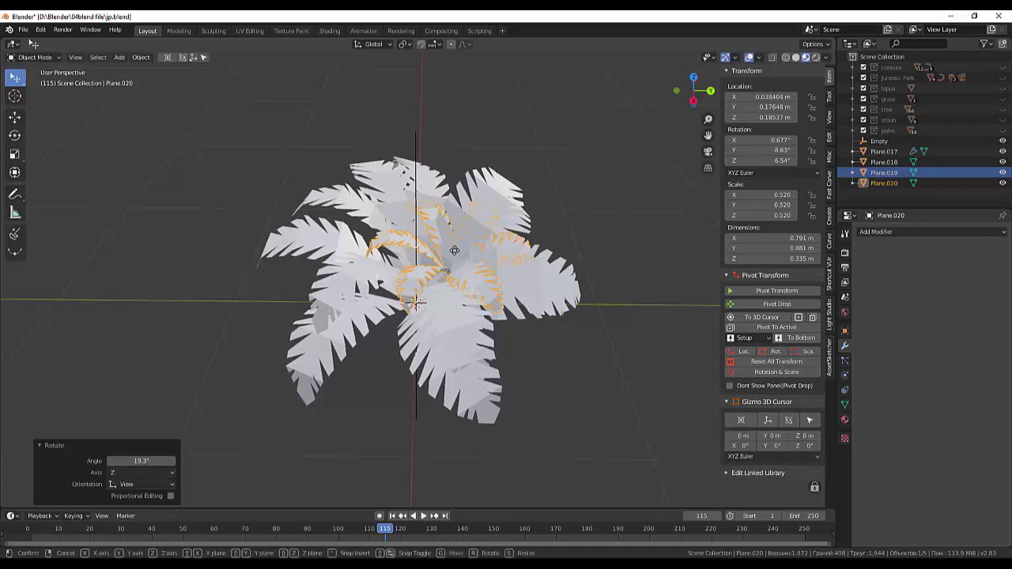
key("g")
left_click(435, 248)
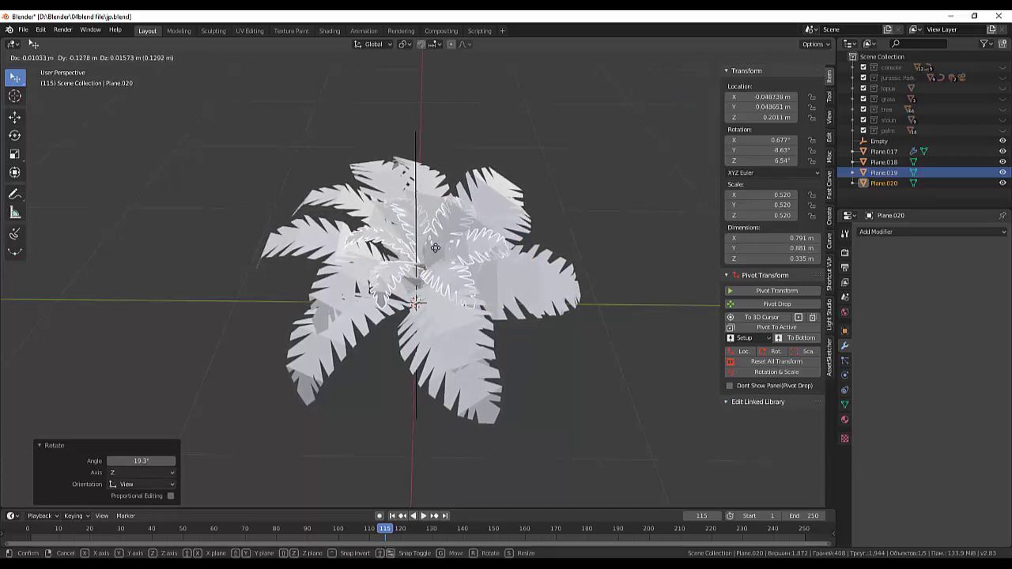
mouse_move(435, 247)
middle_mouse_down()
mouse_move(602, 354)
mouse_move(648, 329)
mouse_move(684, 343)
mouse_move(0, 352)
middle_mouse_up()
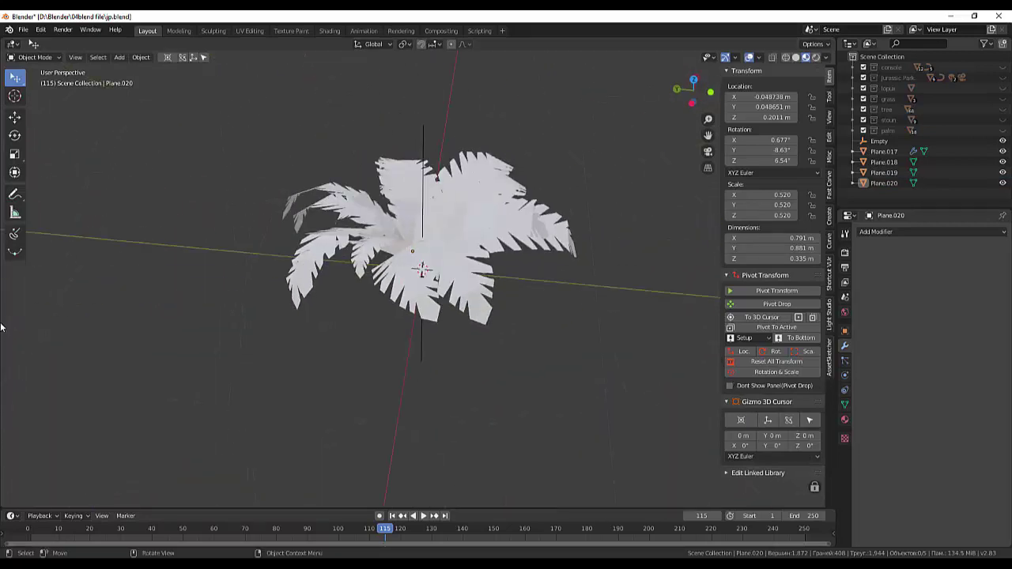
- Inspect the fern from several angles and reselect the inner leaf cluster
left_click(433, 220)
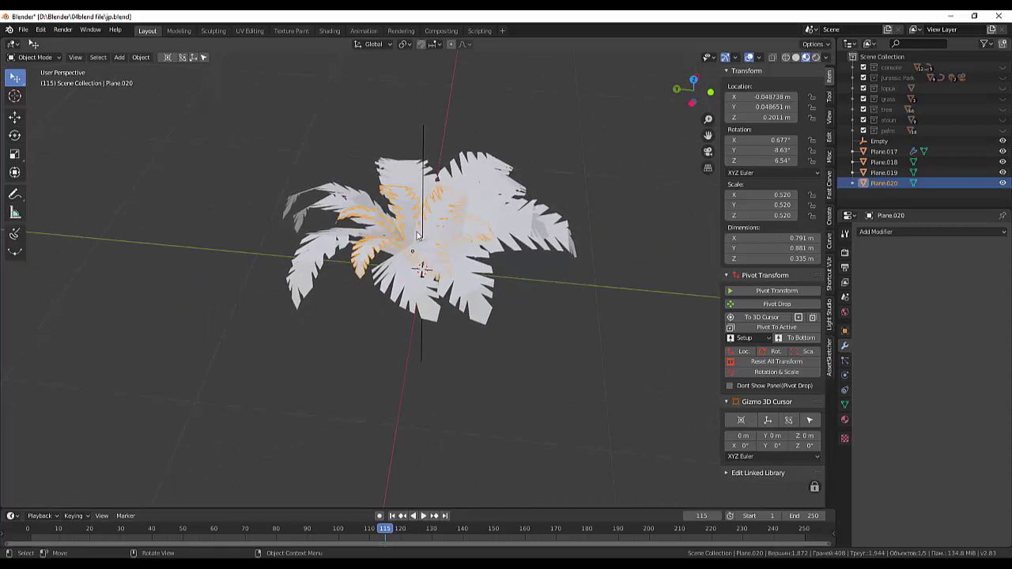
left_click(495, 315)
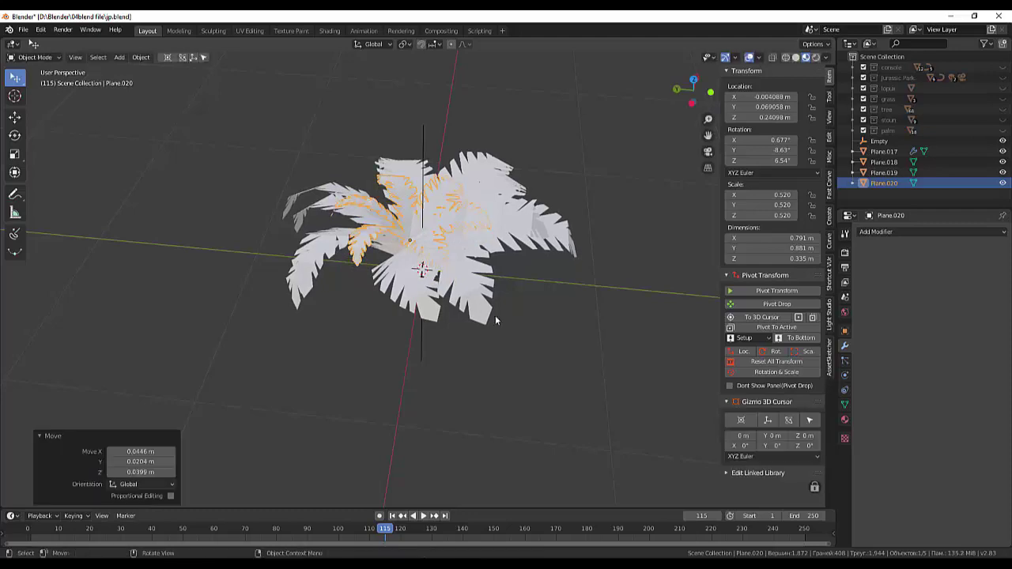
middle_click_drag(553, 333, 654, 313)
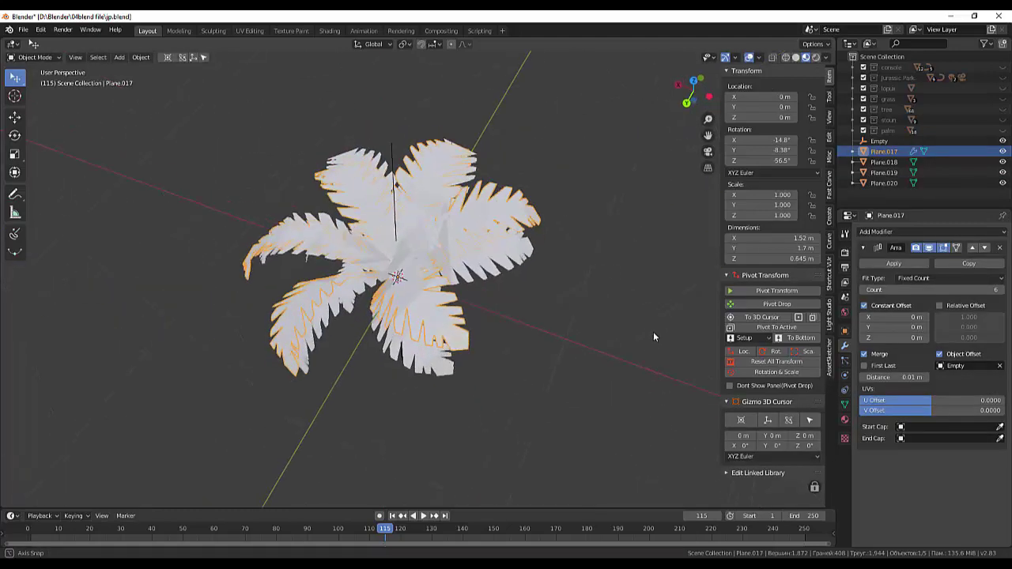
left_click(521, 322)
middle_click_drag(521, 321, 617, 358)
left_click(427, 247)
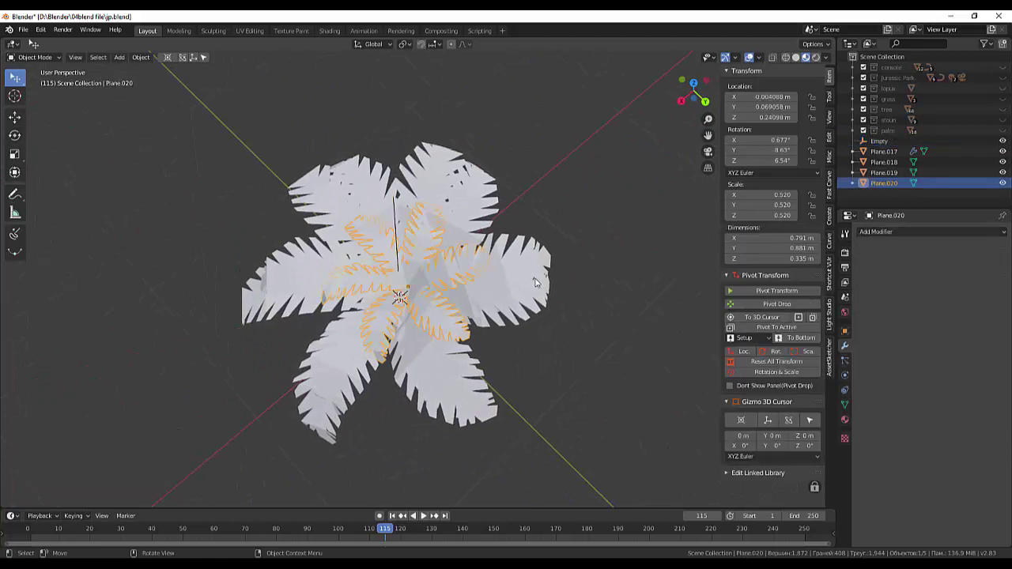
middle_click_drag(428, 247, 427, 241)
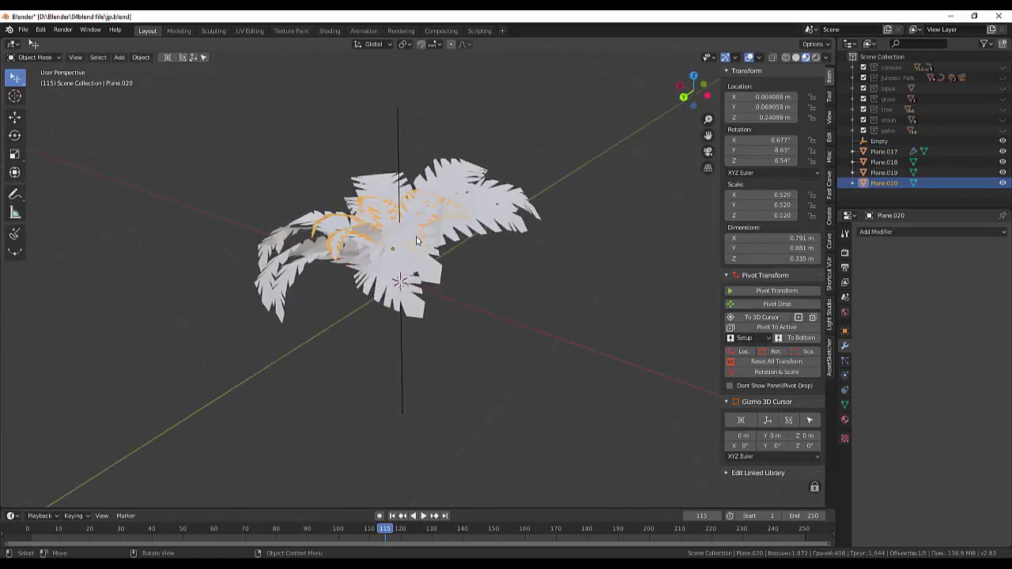
- Raise Plane.020 along Z to about 0.32 m and orbit to check it
key("g")
key("z")
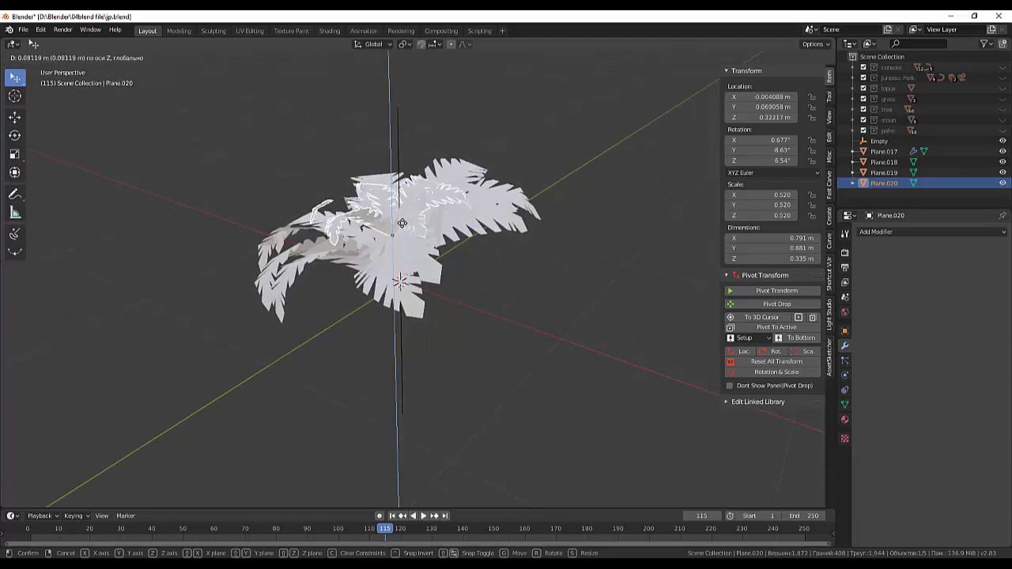
left_click(404, 224)
left_click(484, 284)
mouse_move(533, 320)
middle_mouse_down()
mouse_move(600, 335)
mouse_move(649, 318)
mouse_move(662, 274)
middle_mouse_up()
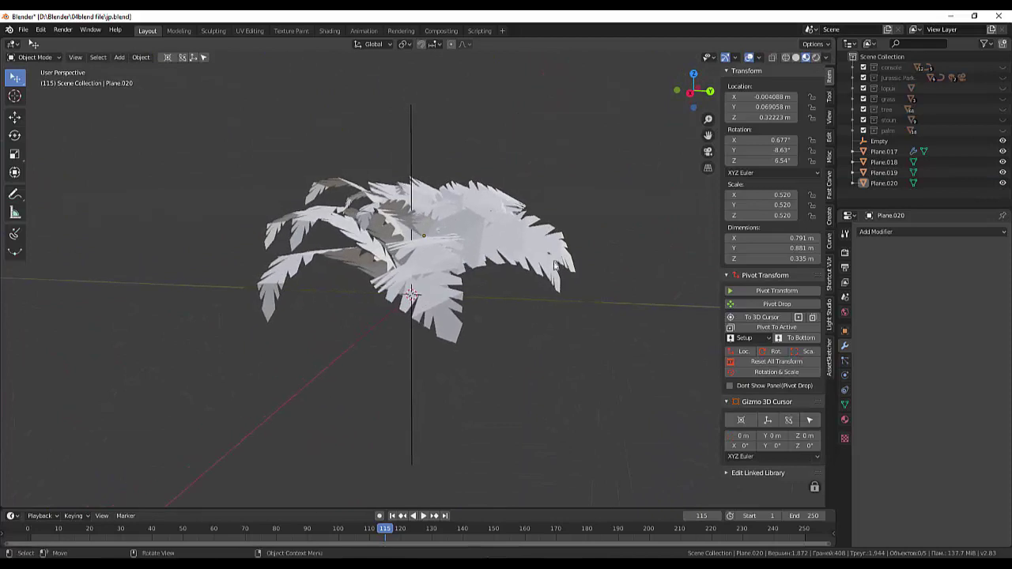
- Delete the inner leaf cluster Plane.020
left_click(435, 221)
key("Delete")
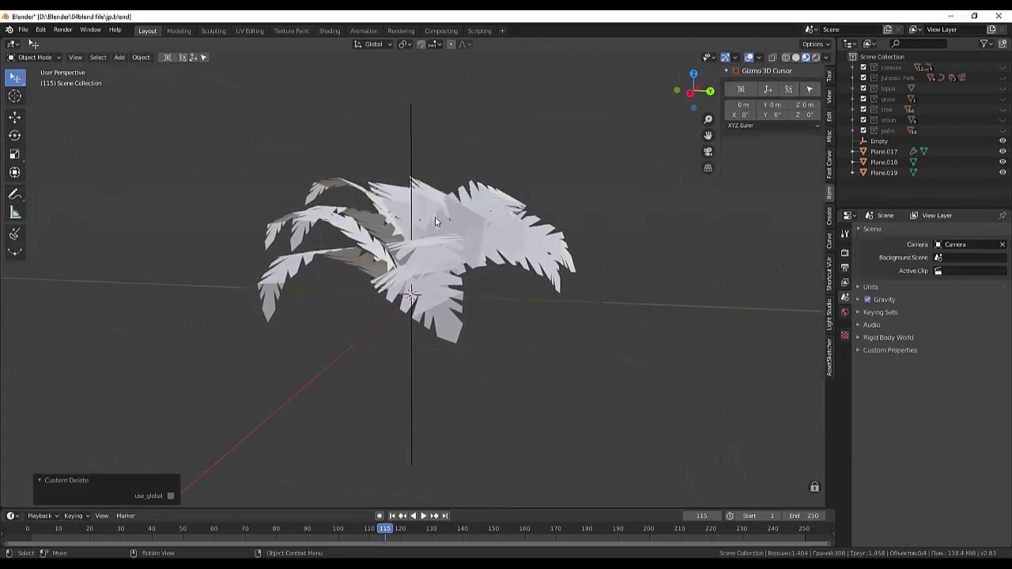
mouse_move(504, 324)
middle_mouse_down()
mouse_move(443, 372)
mouse_move(372, 340)
mouse_move(424, 334)
mouse_move(408, 357)
middle_mouse_up()
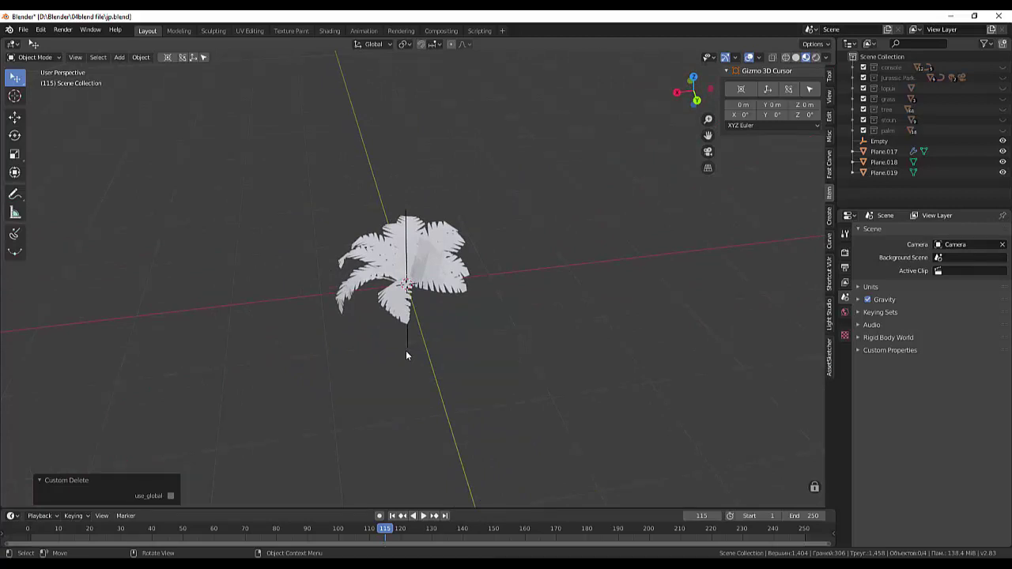
- Create a new collection named paporotnij in the Outliner
left_click(1004, 46)
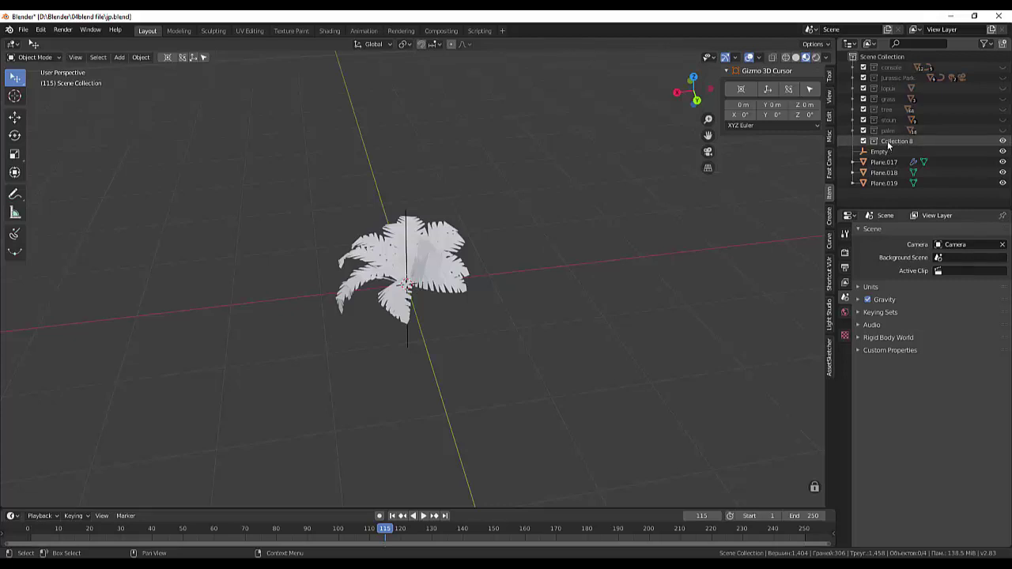
double_click(888, 141)
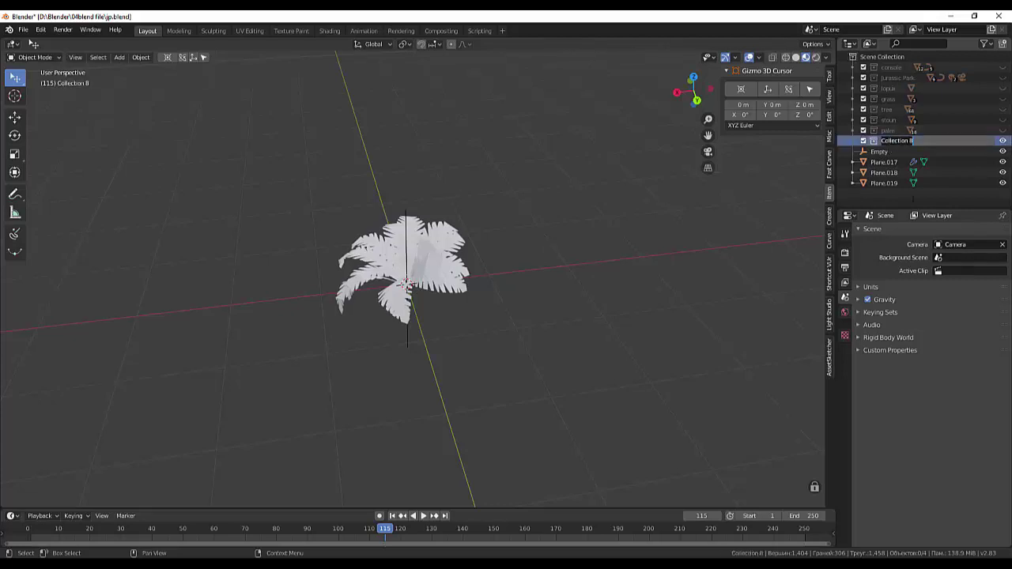
type("pl")
type("j")
key("Return")
- Delete the Empty object from the Outliner
left_click(876, 151)
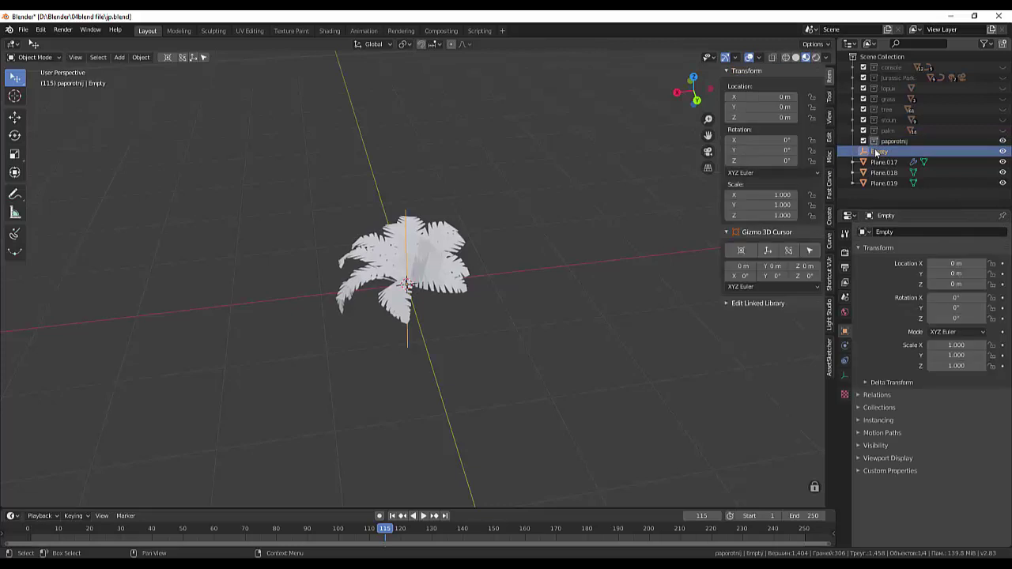
right_click(875, 152)
left_click(822, 175)
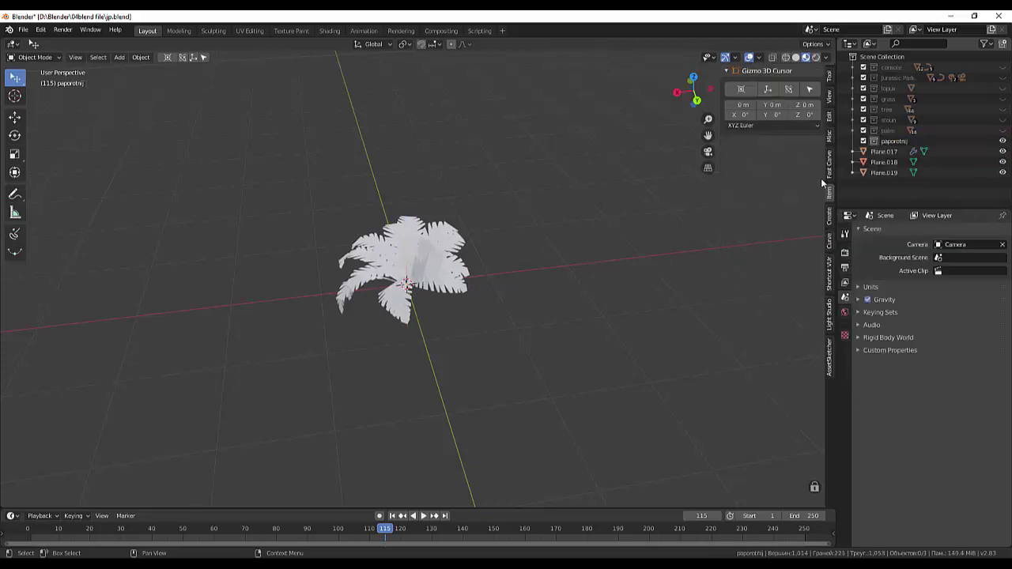
- Apply Plane.017's Array modifier and select all three leaf objects
left_click(880, 152)
left_click(876, 174, "shift")
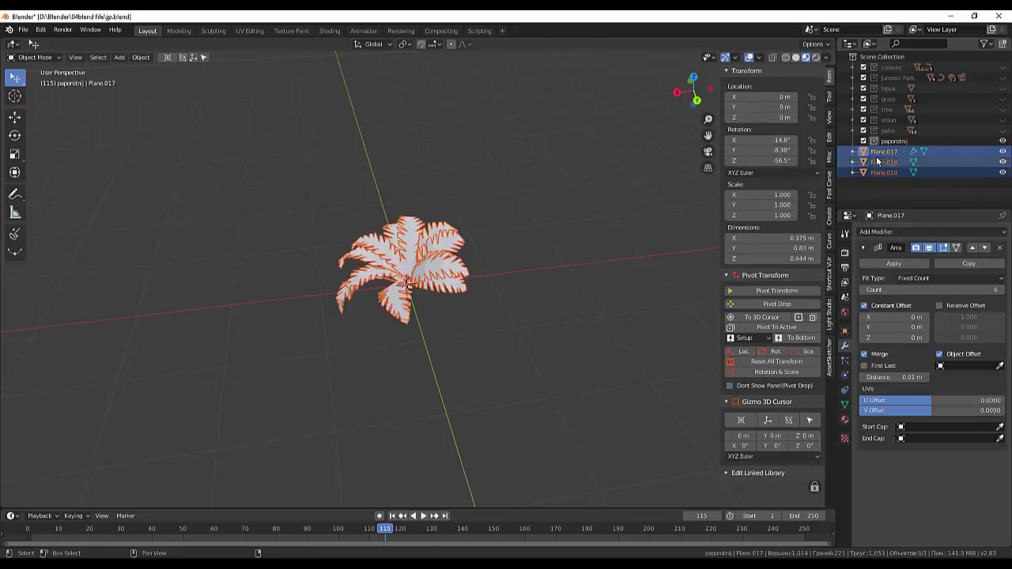
left_click(878, 152)
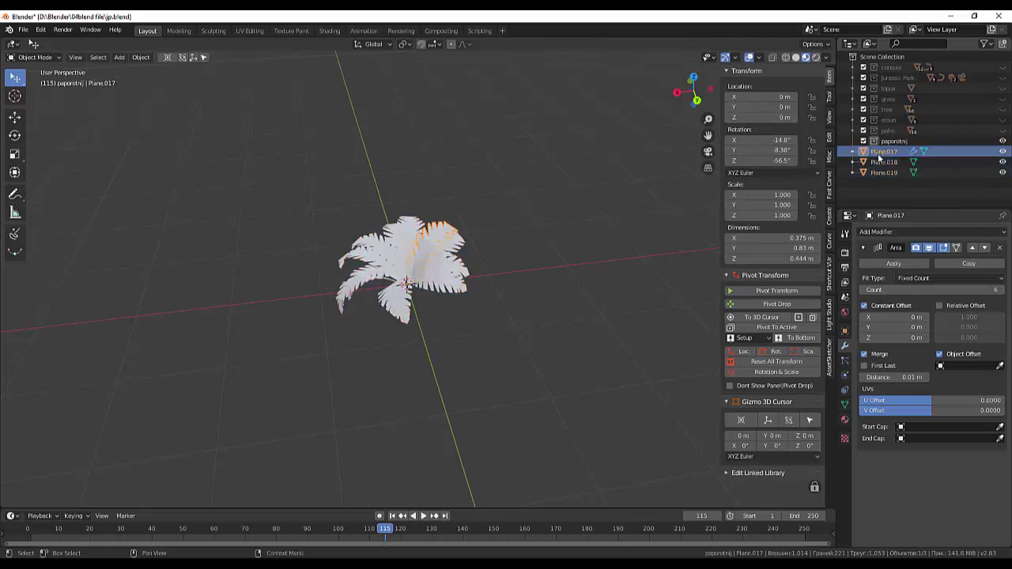
left_click(879, 173, "shift")
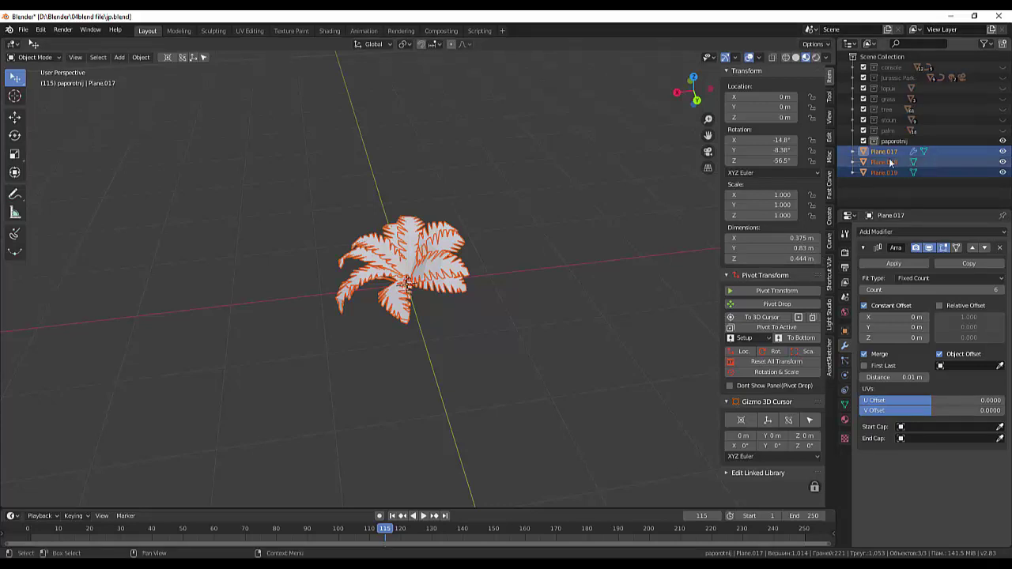
key("alt+a")
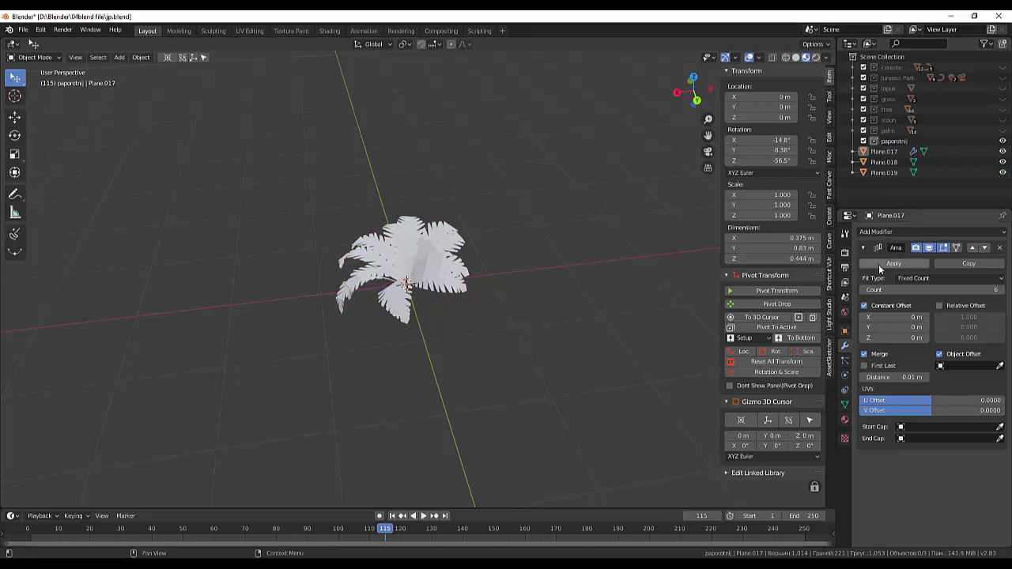
left_click(883, 263)
left_click_drag(873, 198, 878, 149)
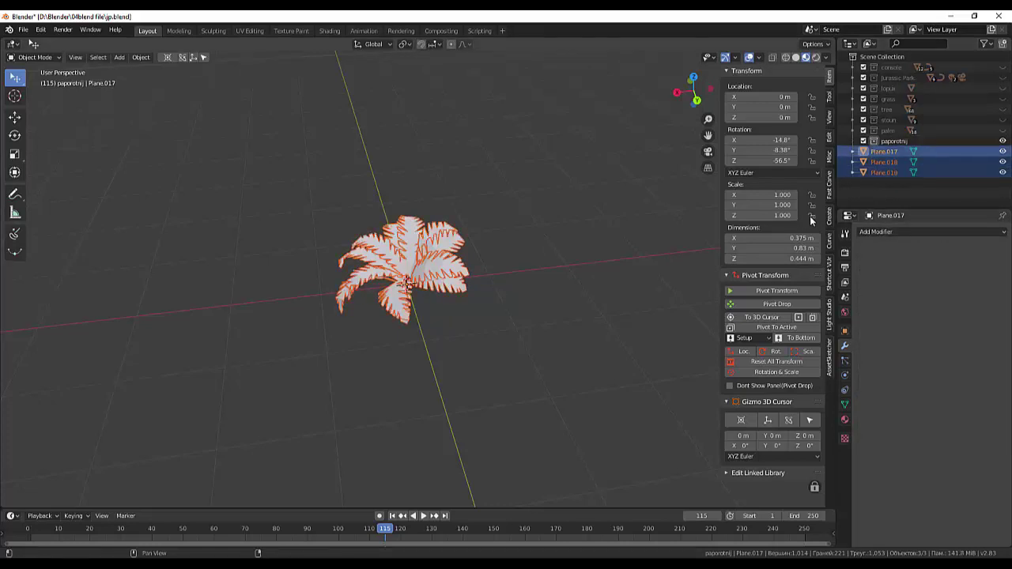
- Join Plane.017–019 into one fern, move it into paporotnij, and unhide the park collections
key("ctrl+j")
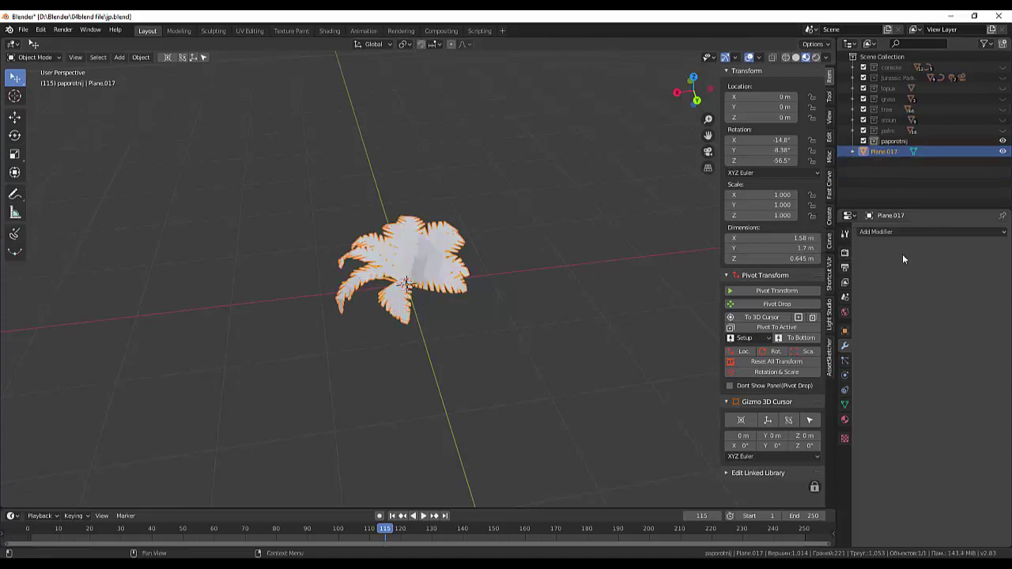
left_click_drag(885, 152, 891, 142)
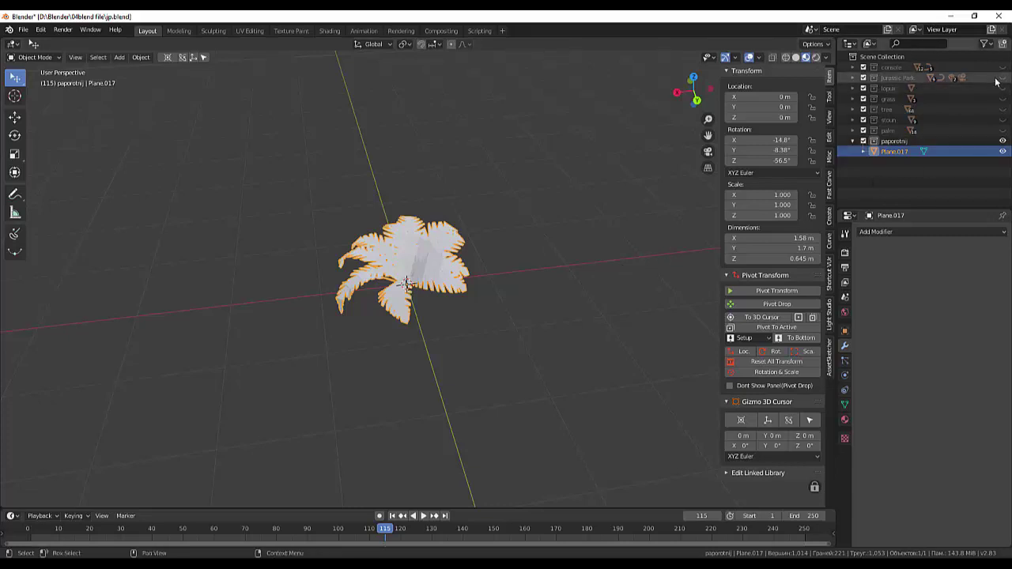
left_click_drag(1003, 67, 1003, 130)
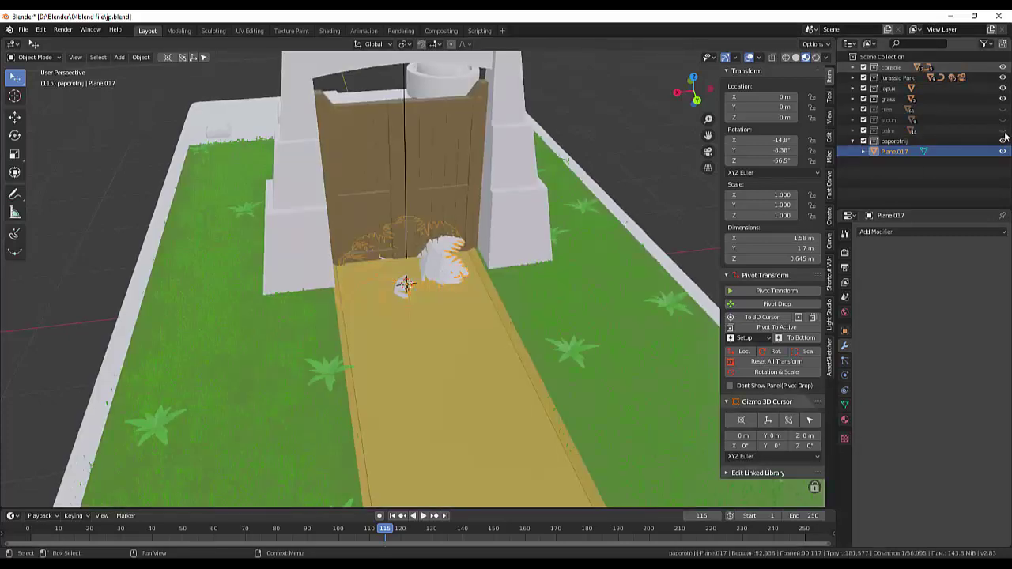
- Zoom out over the whole park and start moving the fern off the path
scroll(652, 278, "down", 5)
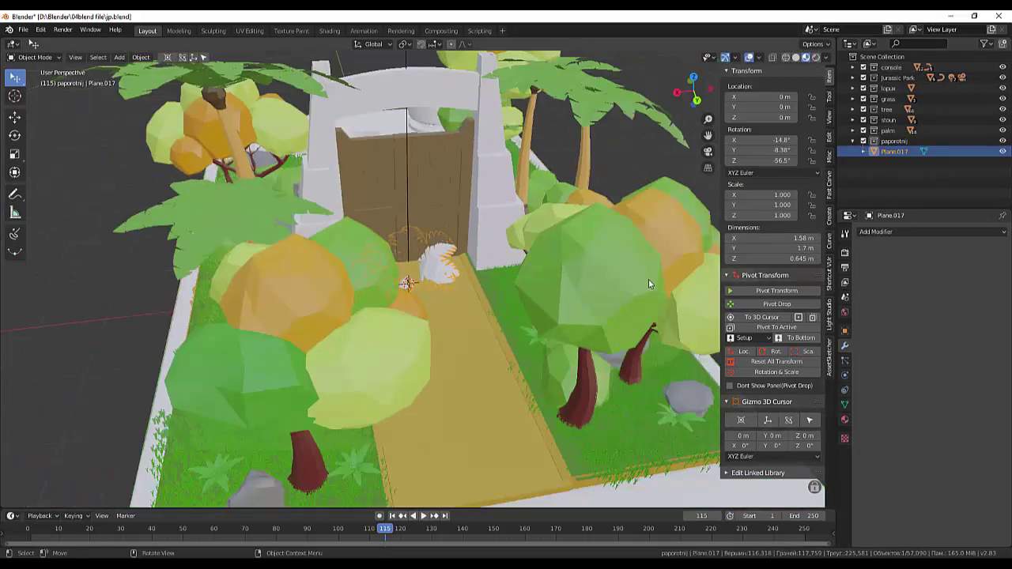
scroll(632, 279, "down", 2)
mouse_move(617, 279)
middle_mouse_down()
mouse_move(581, 276)
mouse_move(642, 297)
mouse_move(575, 284)
middle_mouse_up()
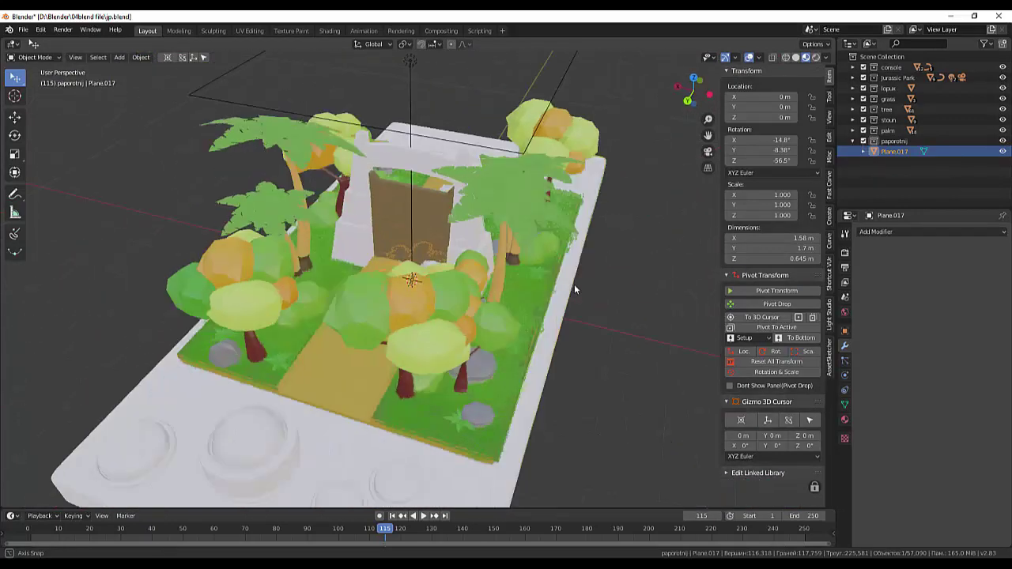
scroll(574, 284, "up", 2)
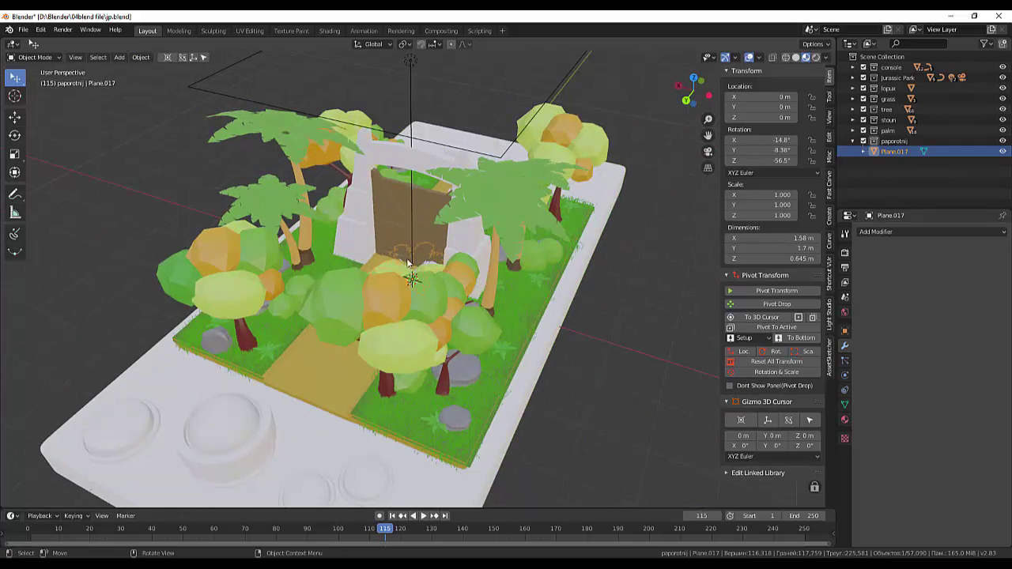
key("g")
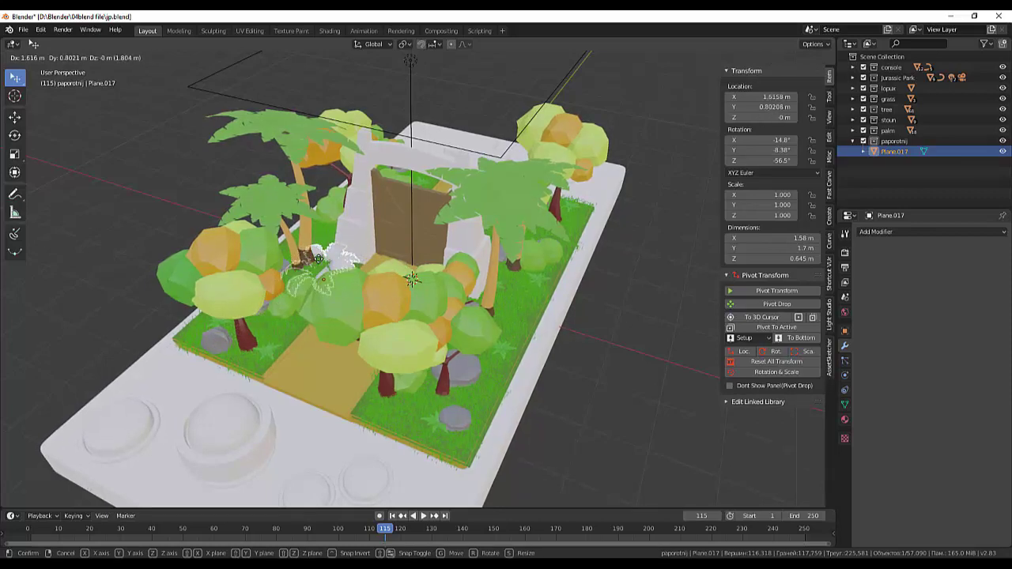
- Place the fern on the grass beside the path near the gate
left_click(334, 265)
mouse_move(333, 266)
middle_mouse_down()
mouse_move(361, 291)
mouse_move(385, 289)
mouse_move(356, 315)
middle_mouse_up()
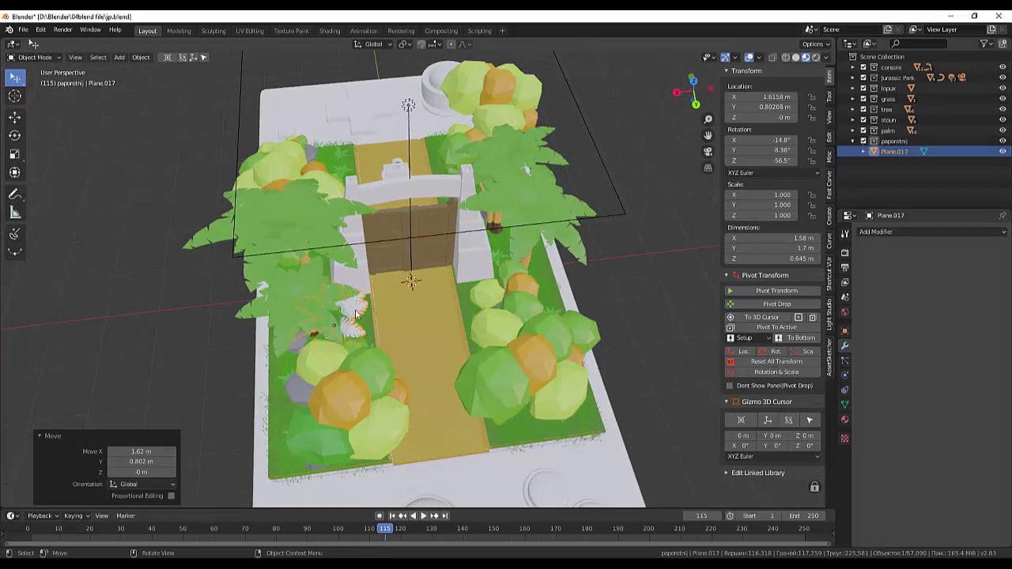
key("g")
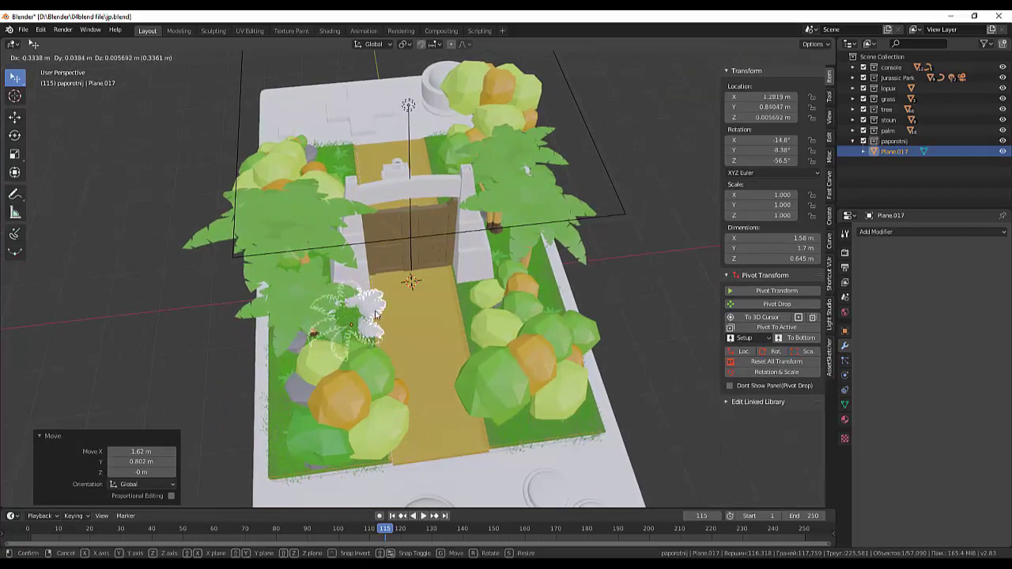
left_click(376, 315)
mouse_move(441, 311)
middle_mouse_down()
mouse_move(403, 294)
mouse_move(314, 327)
mouse_move(371, 330)
mouse_move(371, 309)
mouse_move(356, 299)
middle_mouse_up()
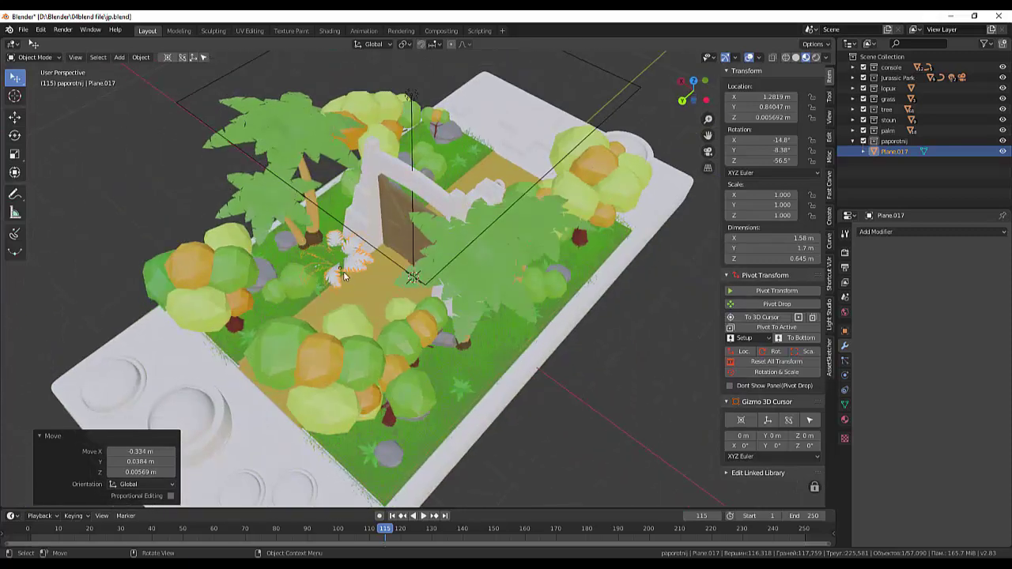
- Lower the fern along the Z axis
key("g")
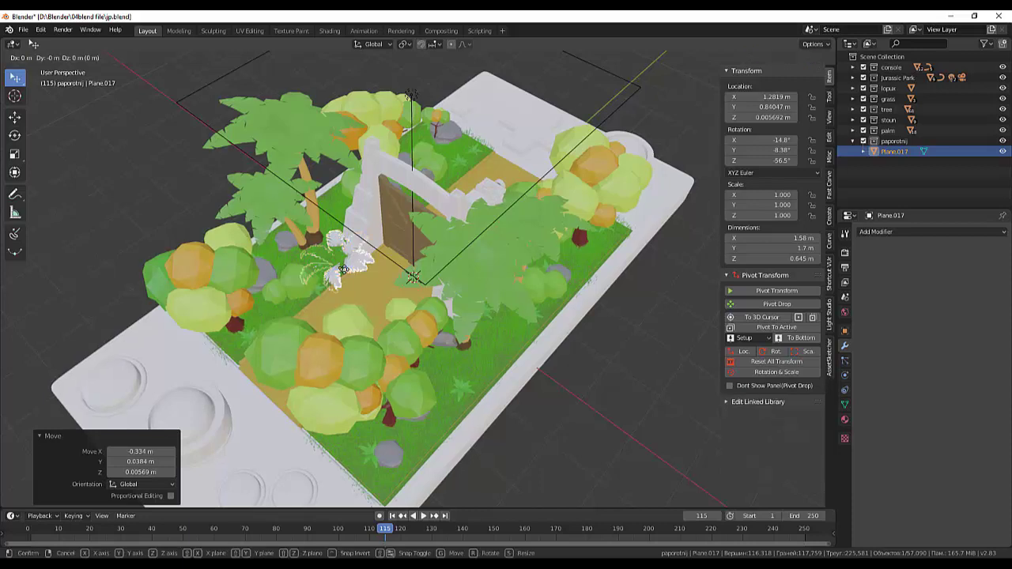
key("z")
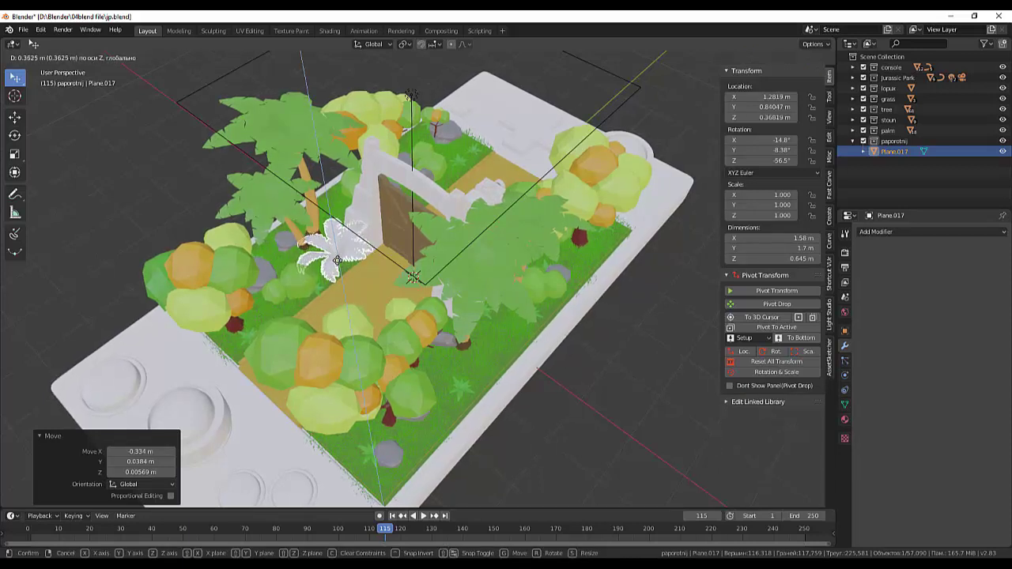
left_click(391, 303)
mouse_move(391, 303)
middle_mouse_down()
mouse_move(390, 313)
mouse_move(387, 248)
middle_mouse_up()
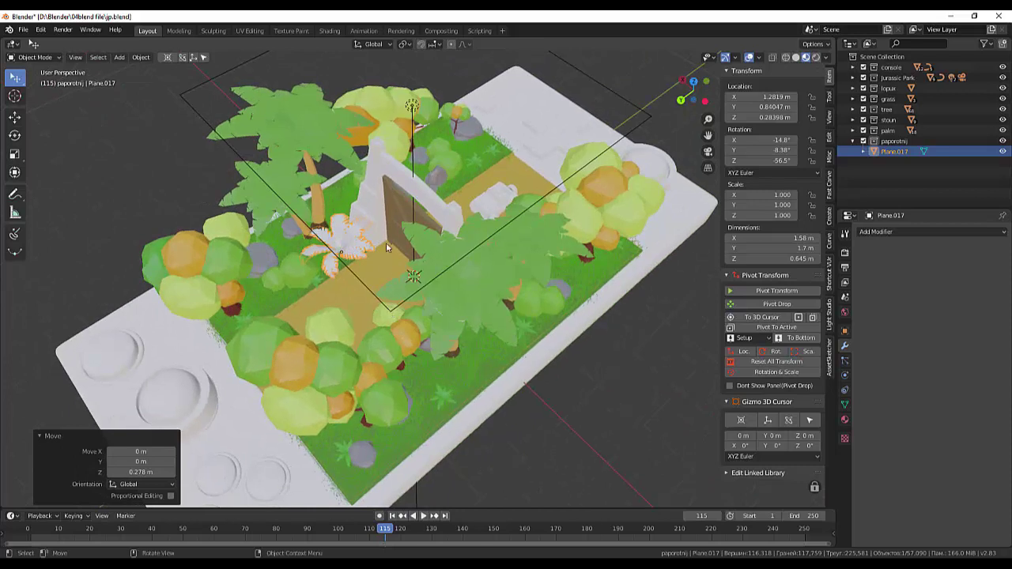
- Scale the fern down to 0.713
key("s")
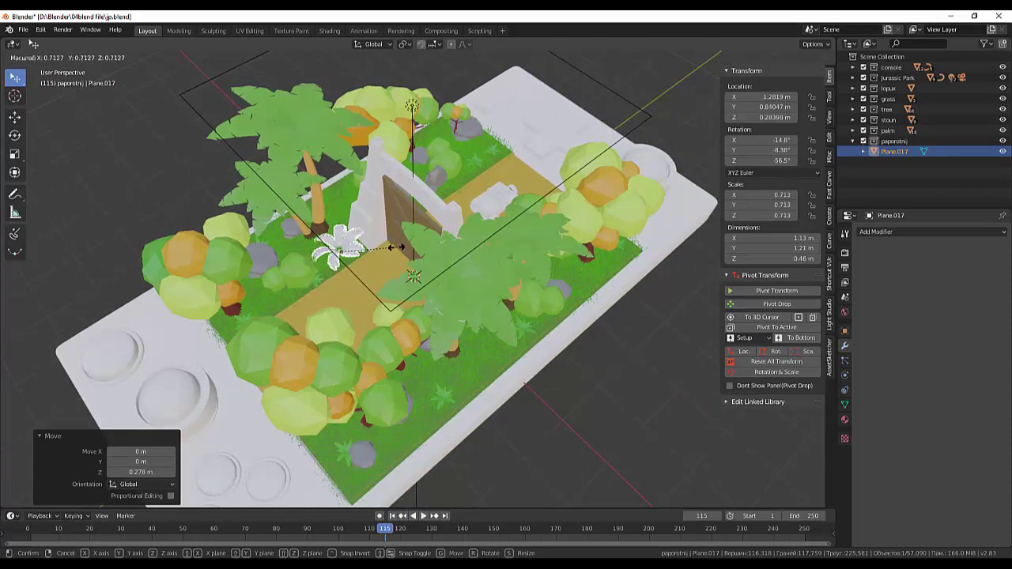
left_click(366, 274)
left_click(366, 273)
mouse_move(373, 275)
middle_mouse_down()
mouse_move(349, 269)
mouse_move(373, 324)
mouse_move(344, 295)
mouse_move(352, 268)
middle_mouse_up()
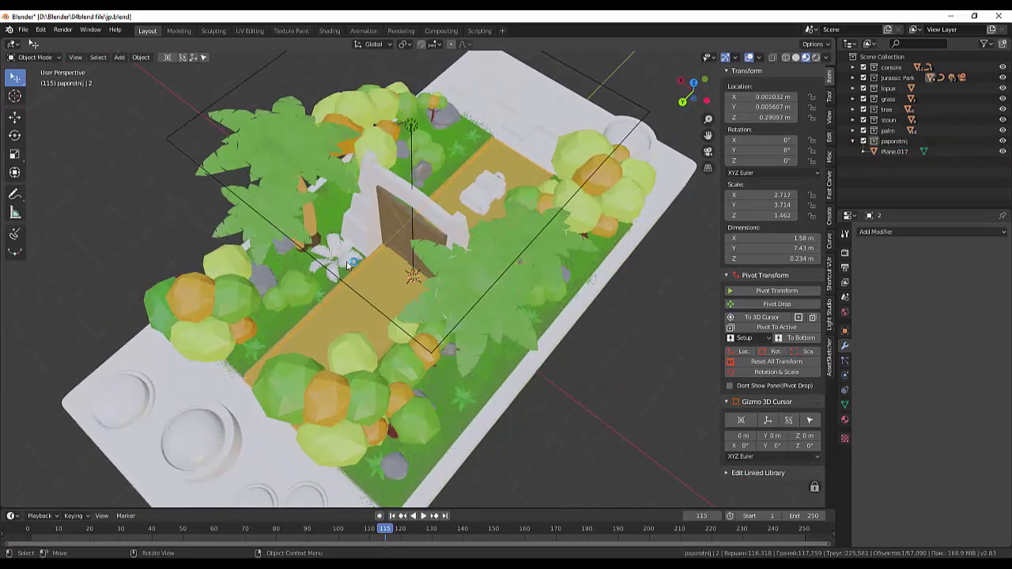
- Raise the fern slightly along Z to about 0.345 m
left_click(348, 265)
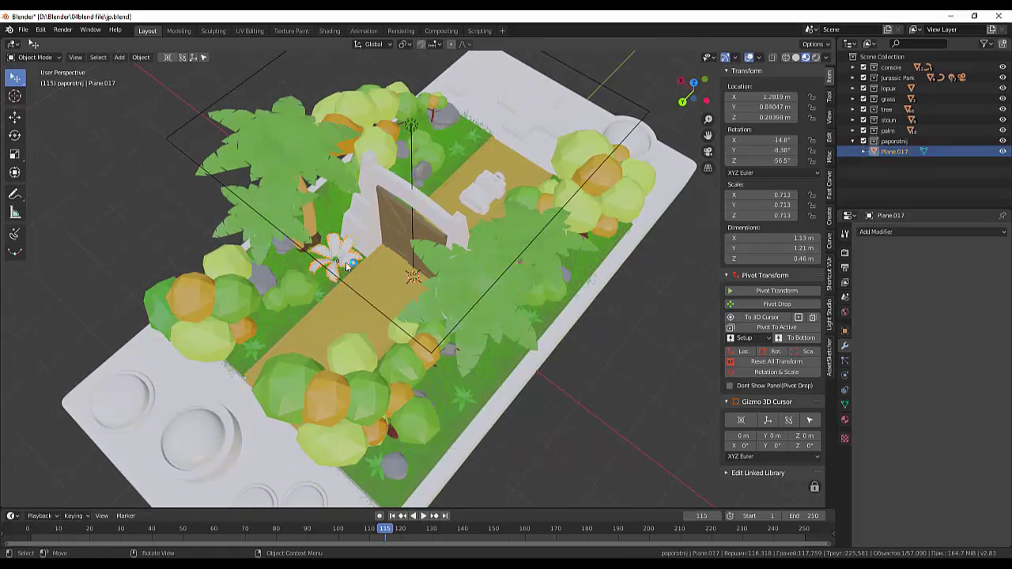
key("g")
key("z")
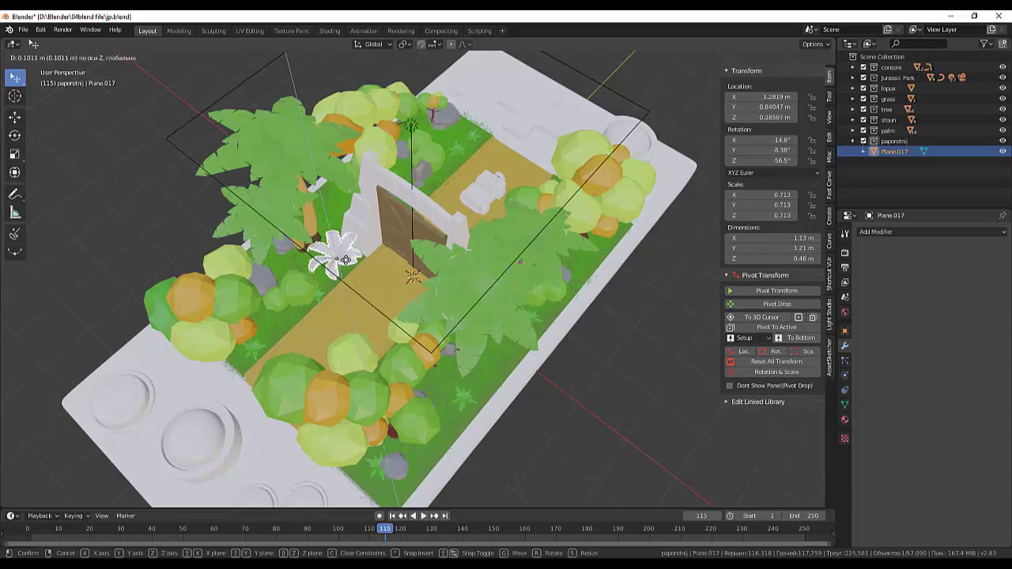
left_click(345, 261)
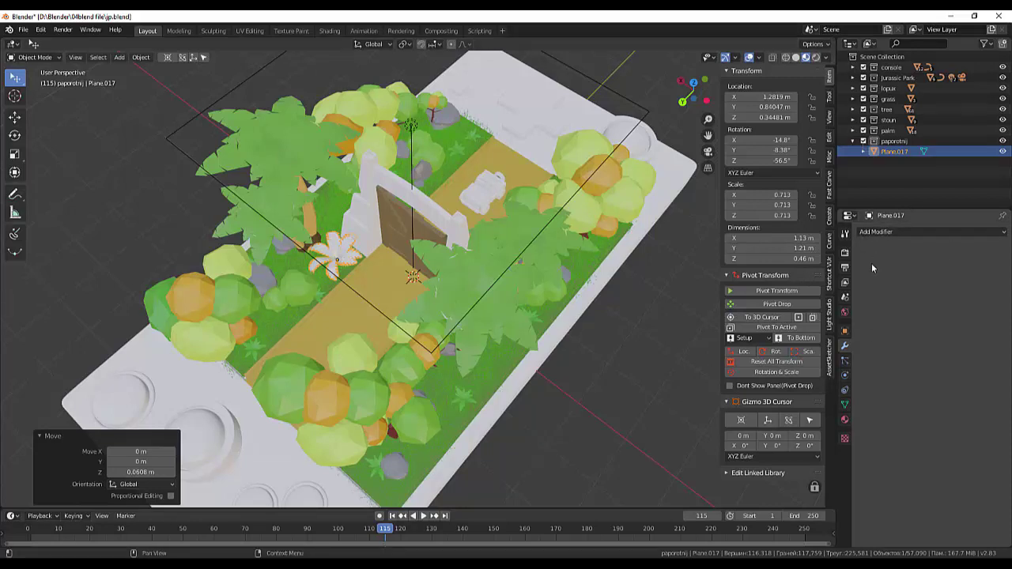
- Create a new material for the fern with a saturated green base colour
left_click(844, 420)
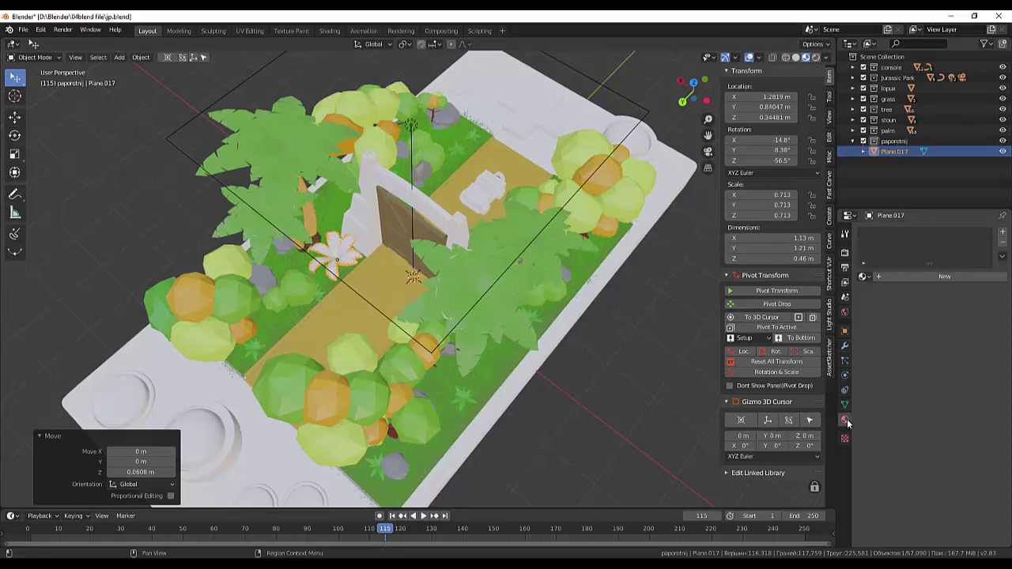
left_click(901, 276)
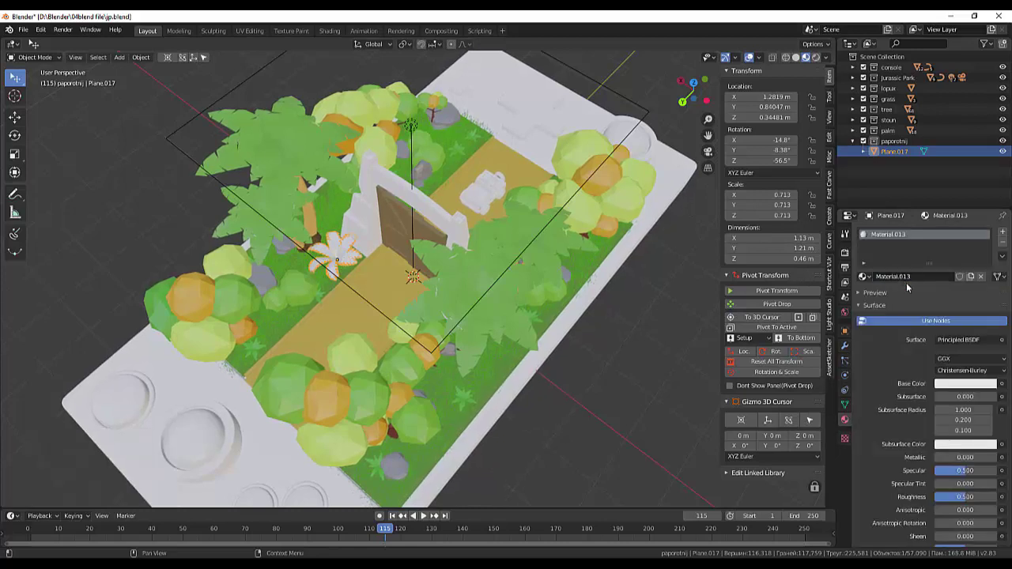
left_click(949, 386)
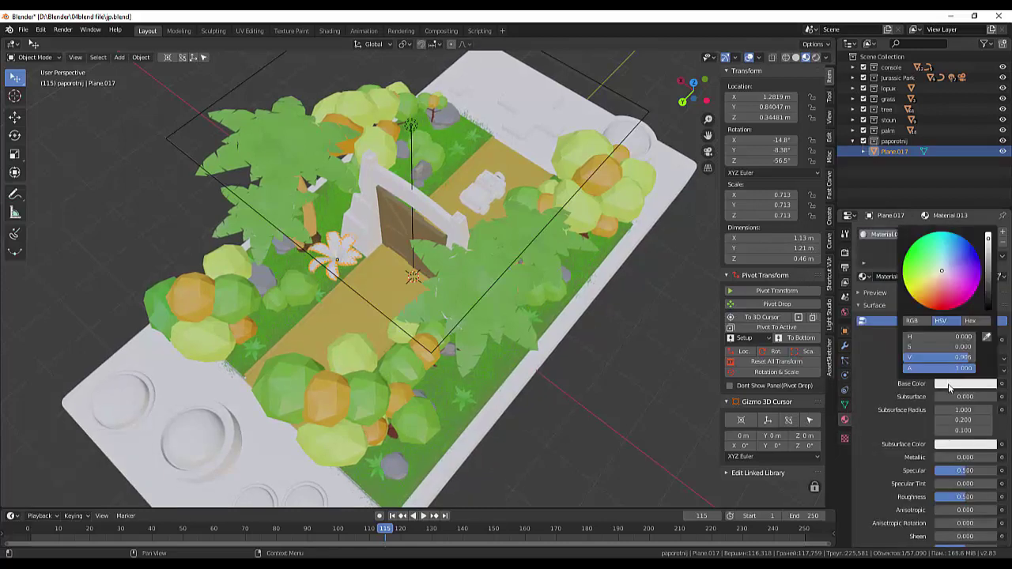
left_click(940, 293)
left_click(922, 280)
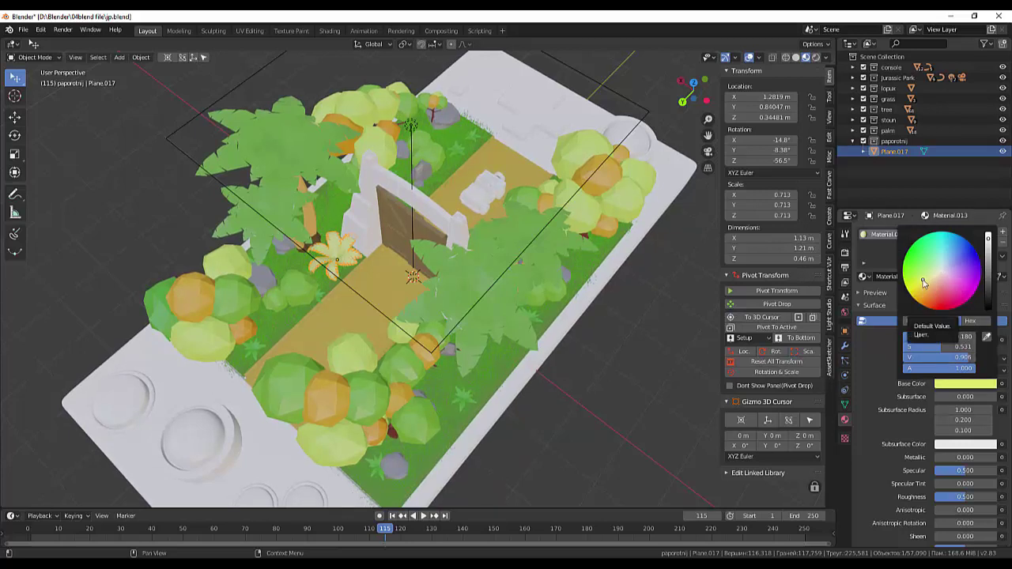
left_click(919, 276)
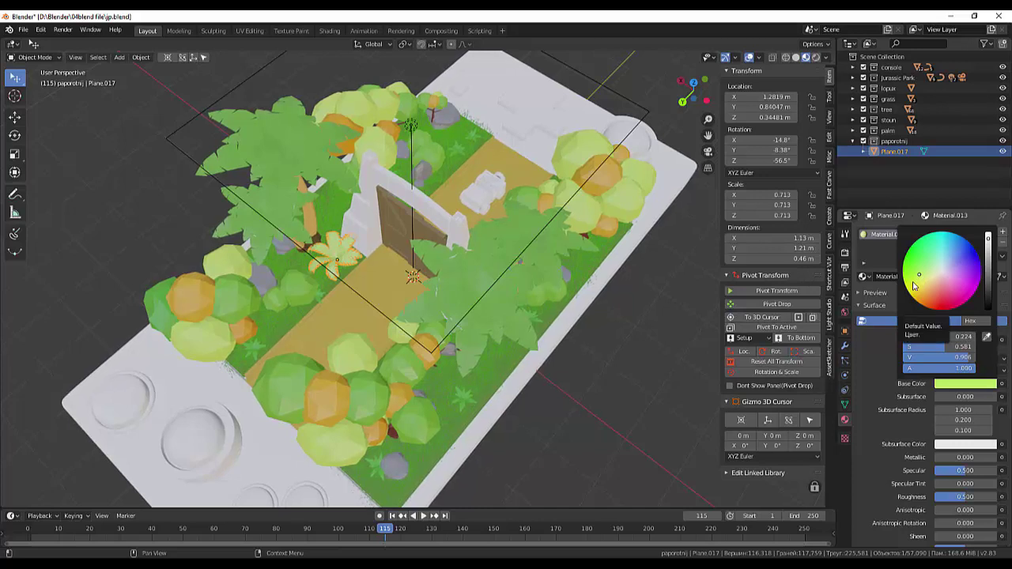
left_click(912, 282)
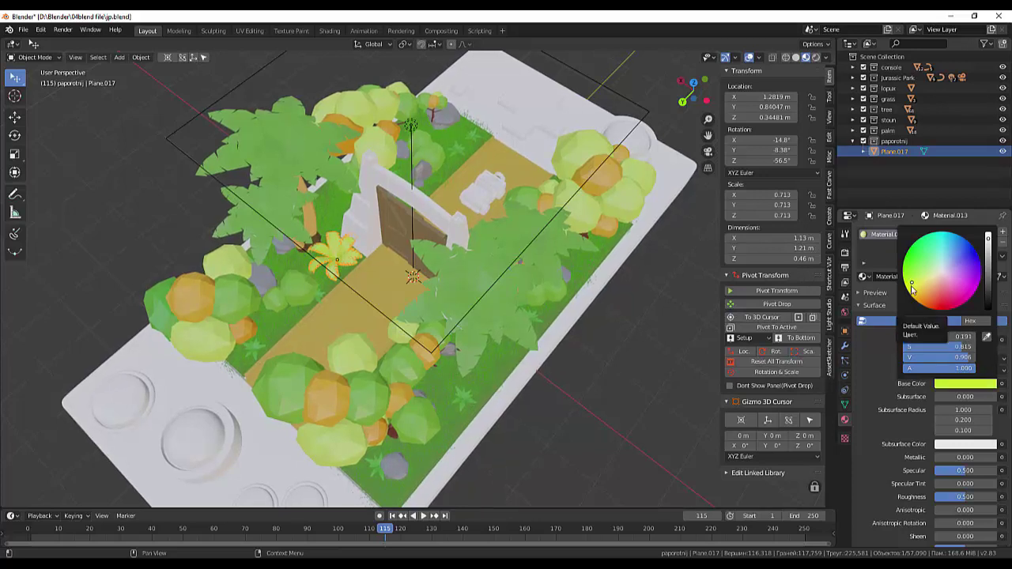
left_click(923, 290)
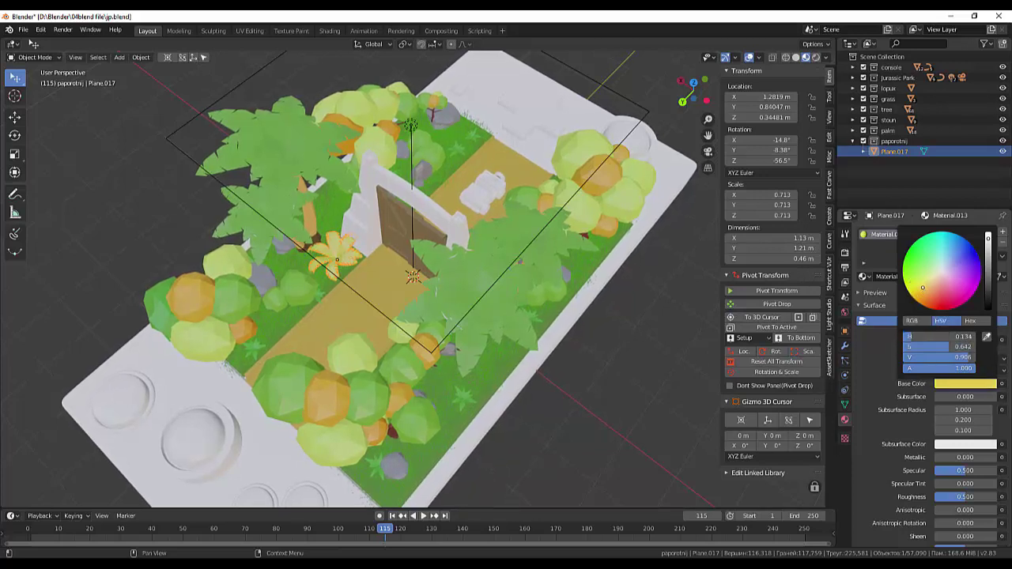
left_click(920, 284)
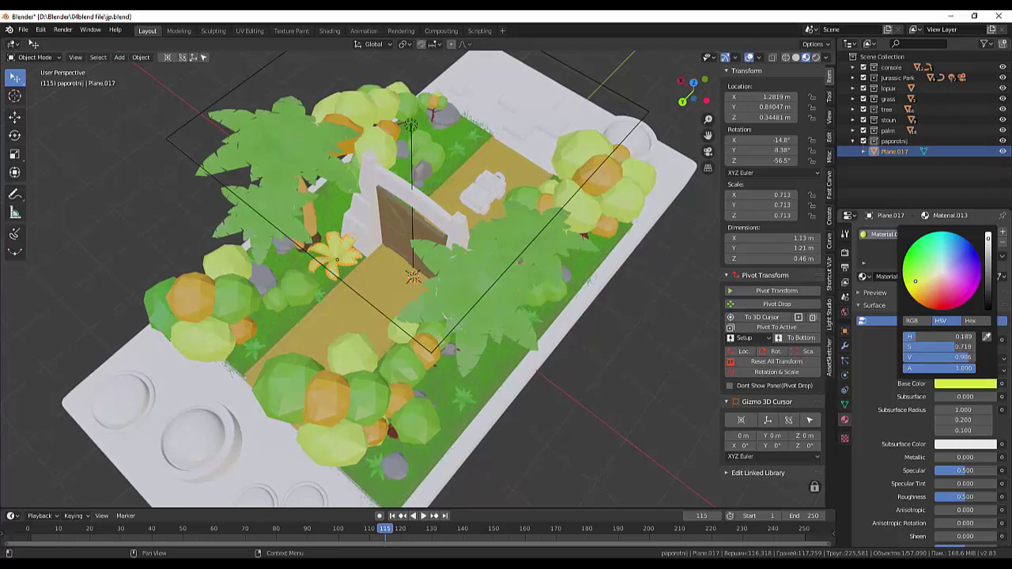
left_click(920, 278)
left_click_drag(926, 273, 932, 258)
left_click(910, 269)
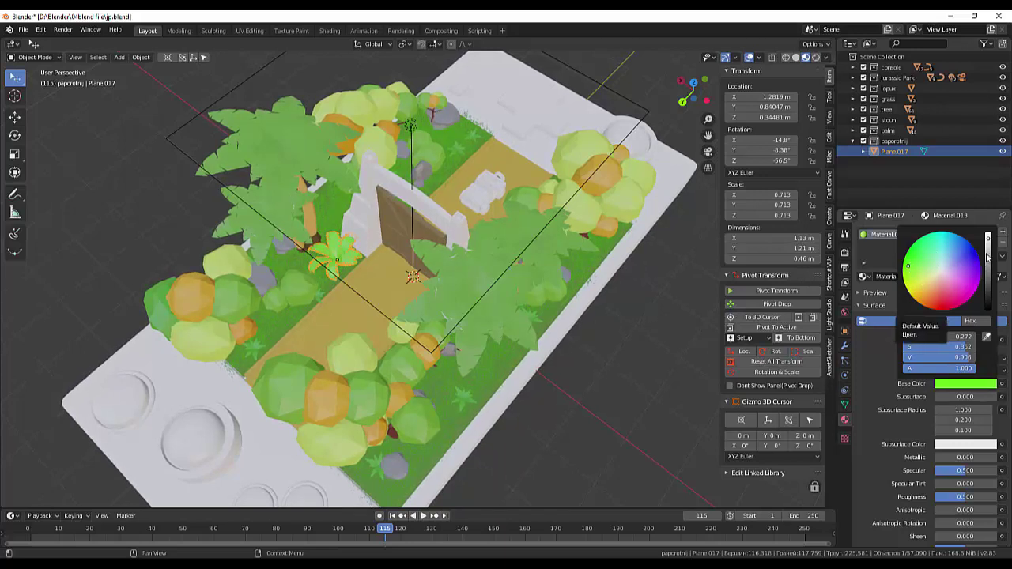
mouse_move(987, 258)
left_mouse_down()
mouse_move(987, 276)
mouse_move(987, 264)
left_mouse_up()
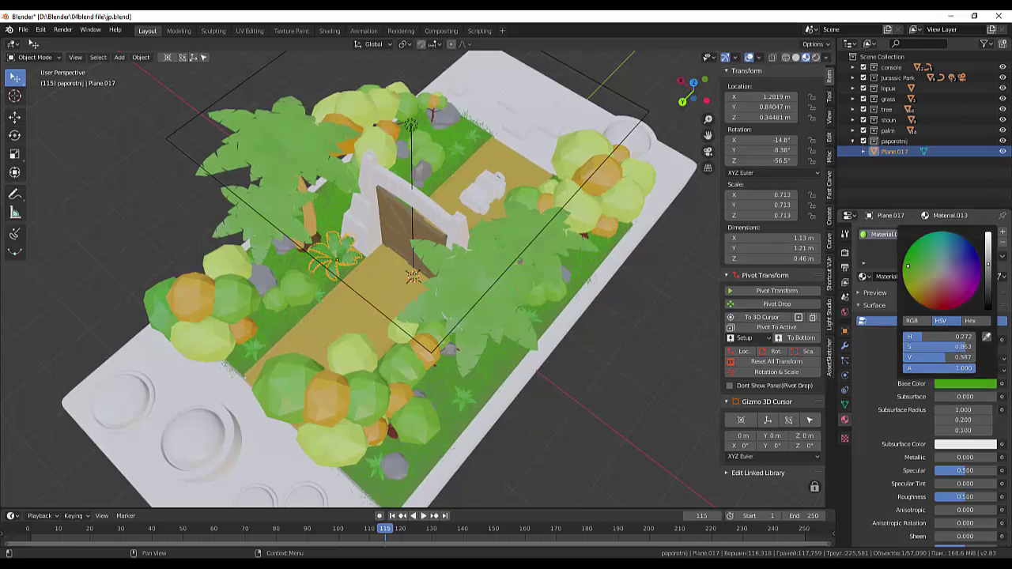
- Preview the fern's colour and brighten the green base colour
left_click(639, 410)
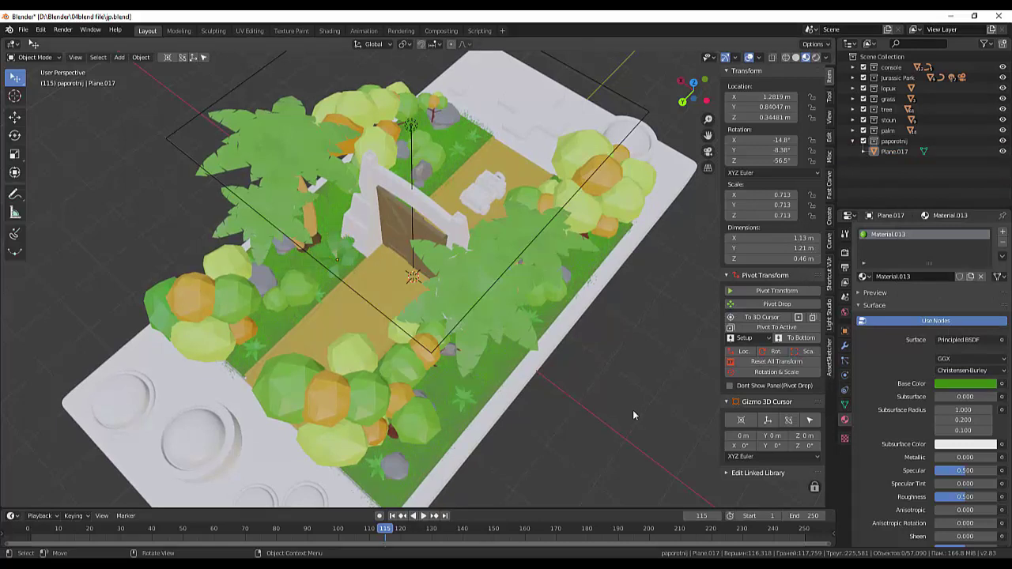
left_click(339, 255)
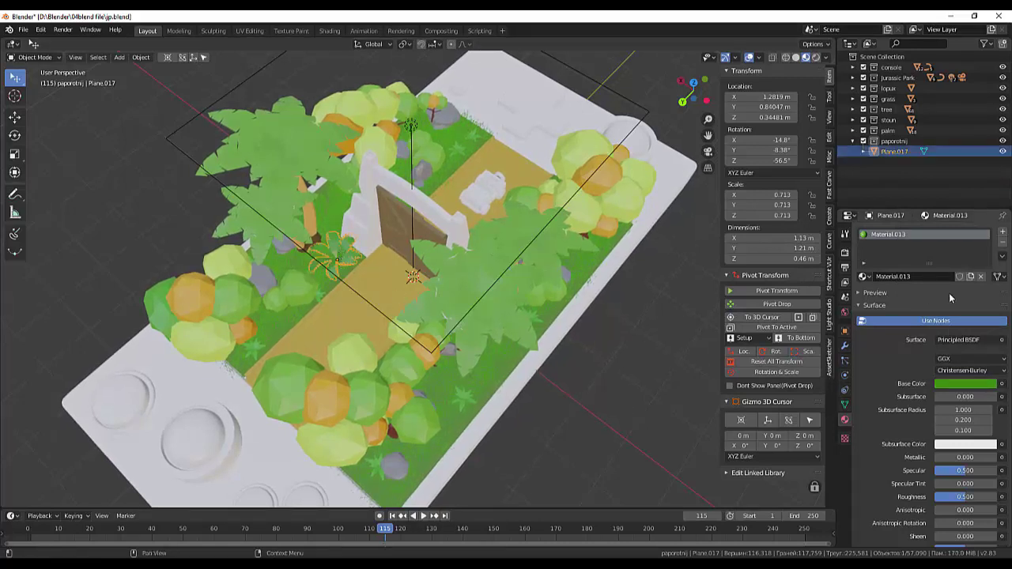
left_click(952, 384)
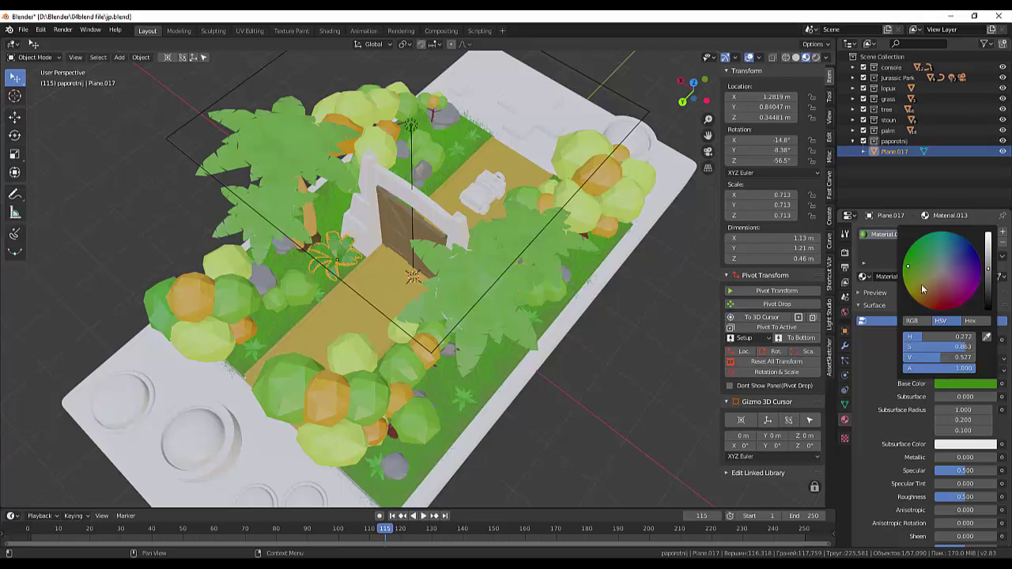
left_click_drag(989, 267, 989, 244)
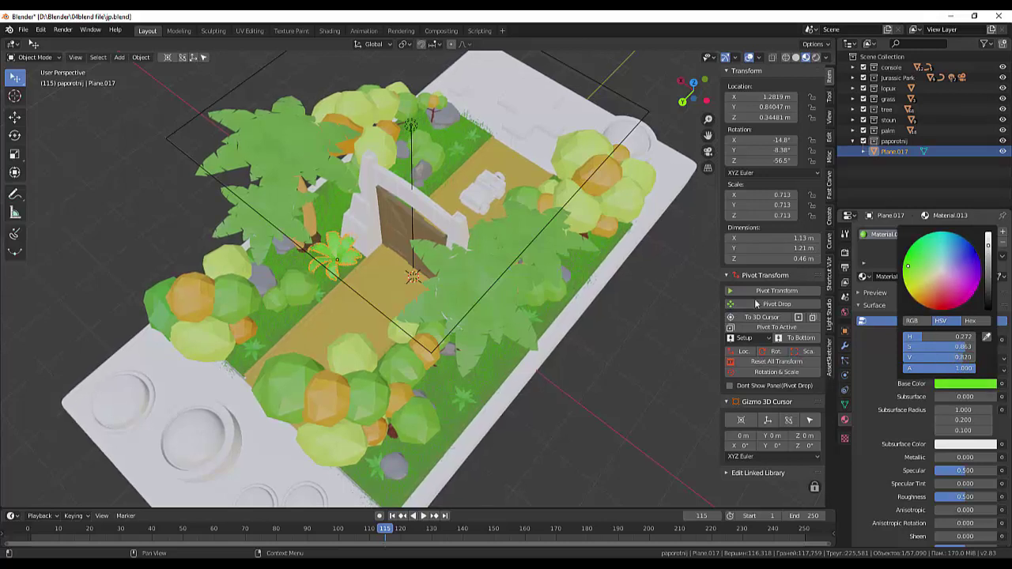
left_click(667, 353)
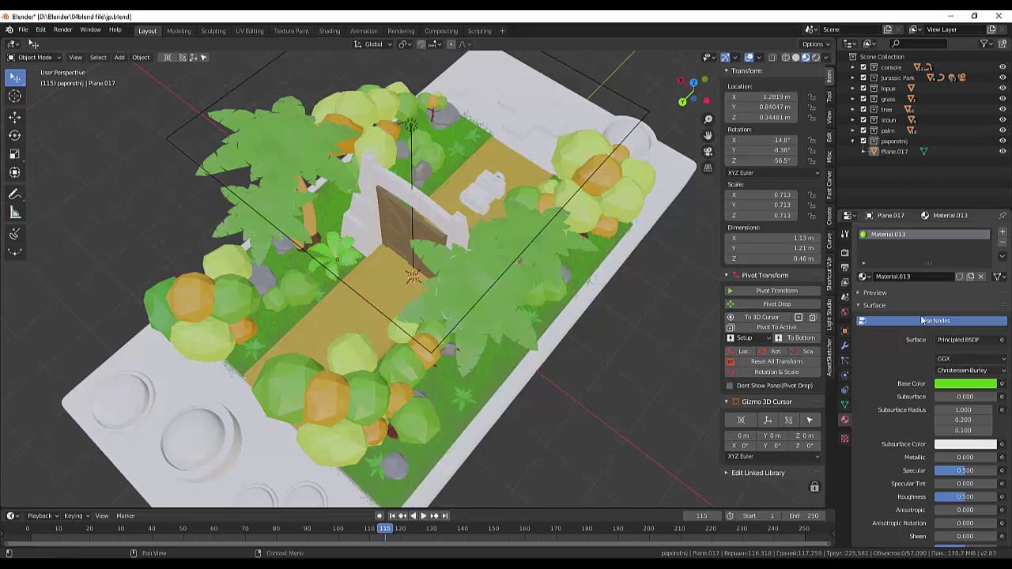
- Rename the material from Material.013 to pap
double_click(900, 276)
type("pap")
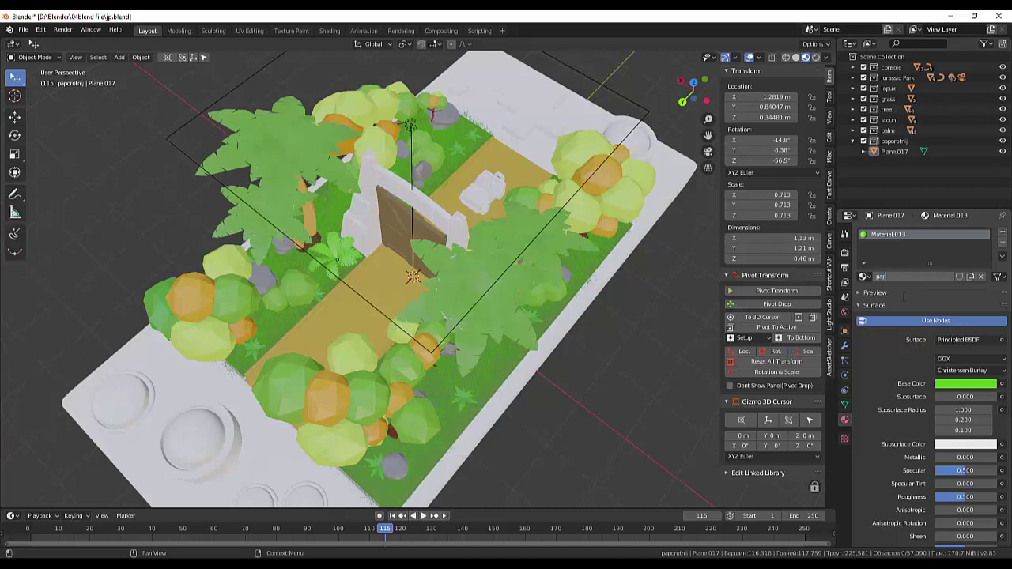
key("Return")
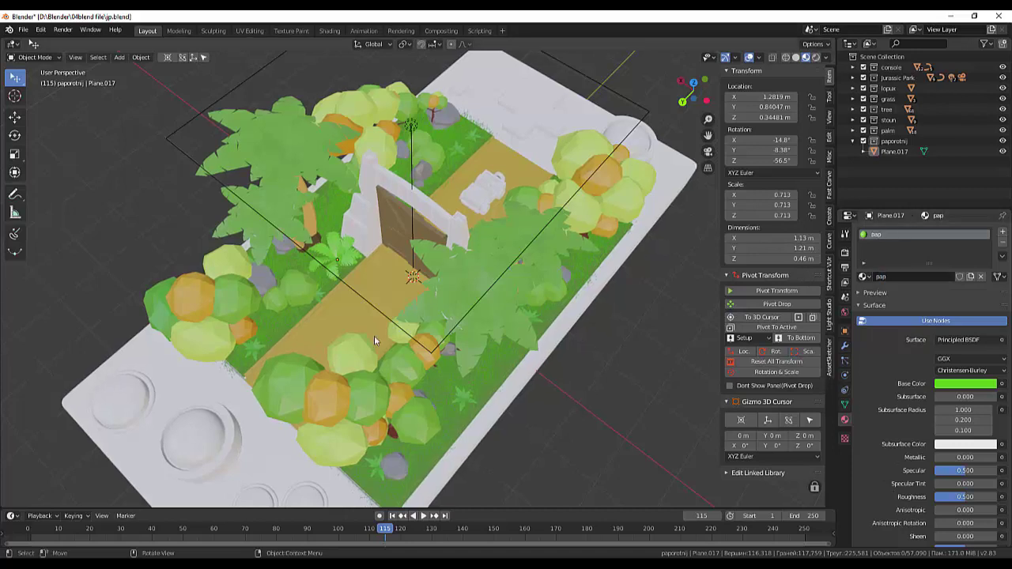
- Select the fern and view the diorama from lower, frontal angles to check its placement
left_click(331, 261)
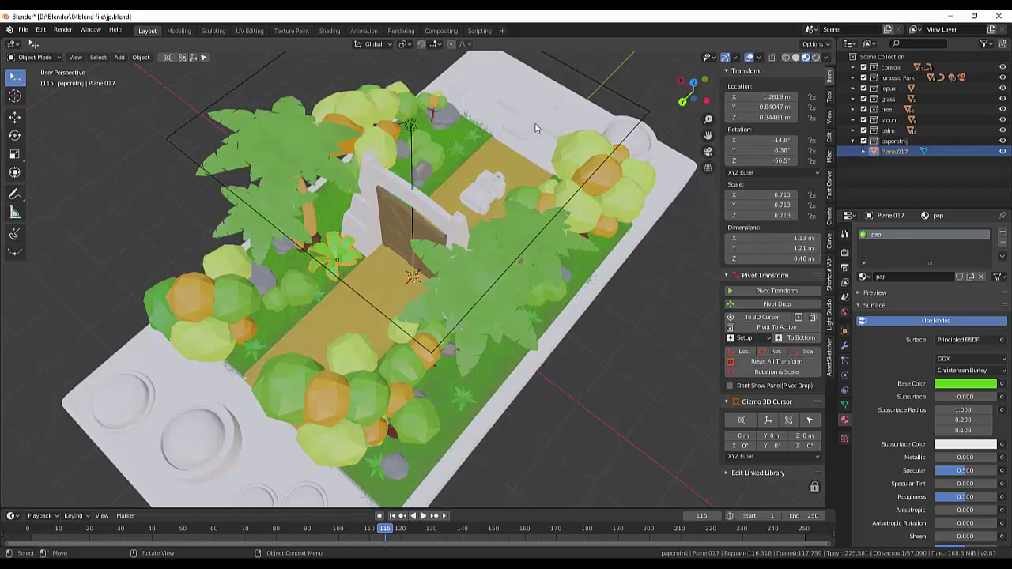
mouse_move(441, 170)
middle_mouse_down()
mouse_move(464, 146)
mouse_move(470, 156)
mouse_move(440, 165)
mouse_move(476, 294)
middle_mouse_up()
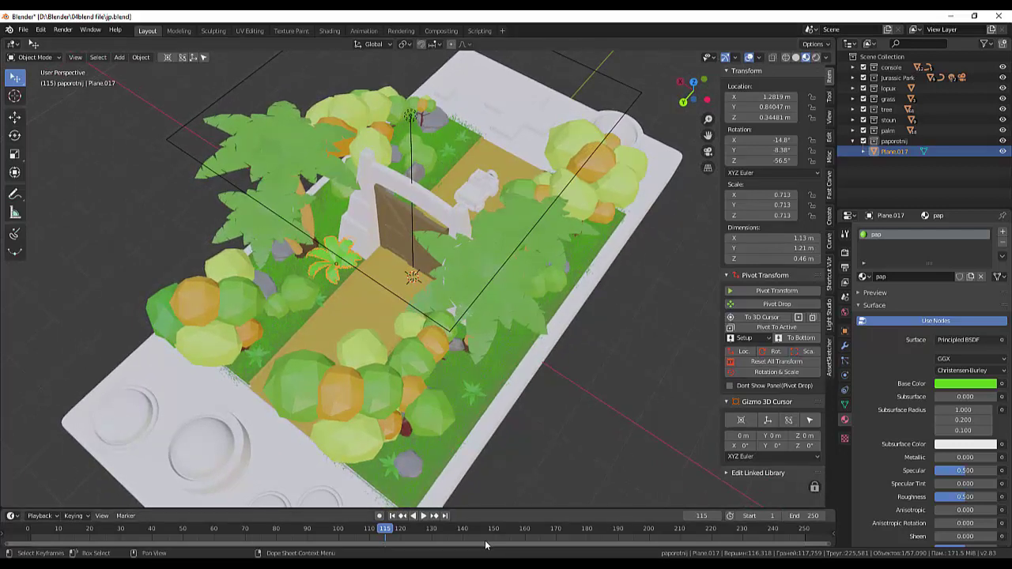
mouse_move(517, 471)
middle_mouse_down()
mouse_move(543, 445)
mouse_move(624, 444)
mouse_move(530, 455)
middle_mouse_up()
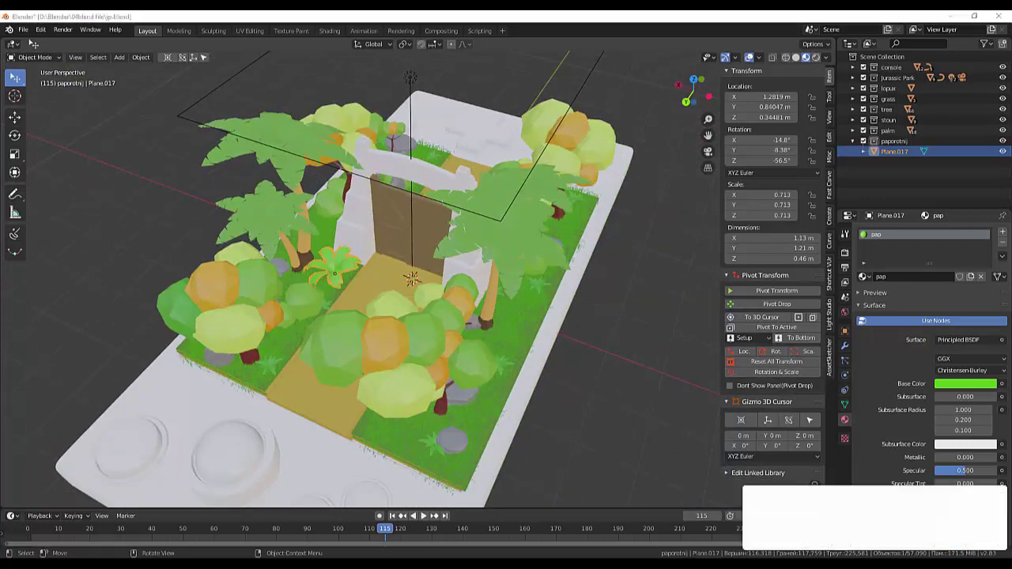